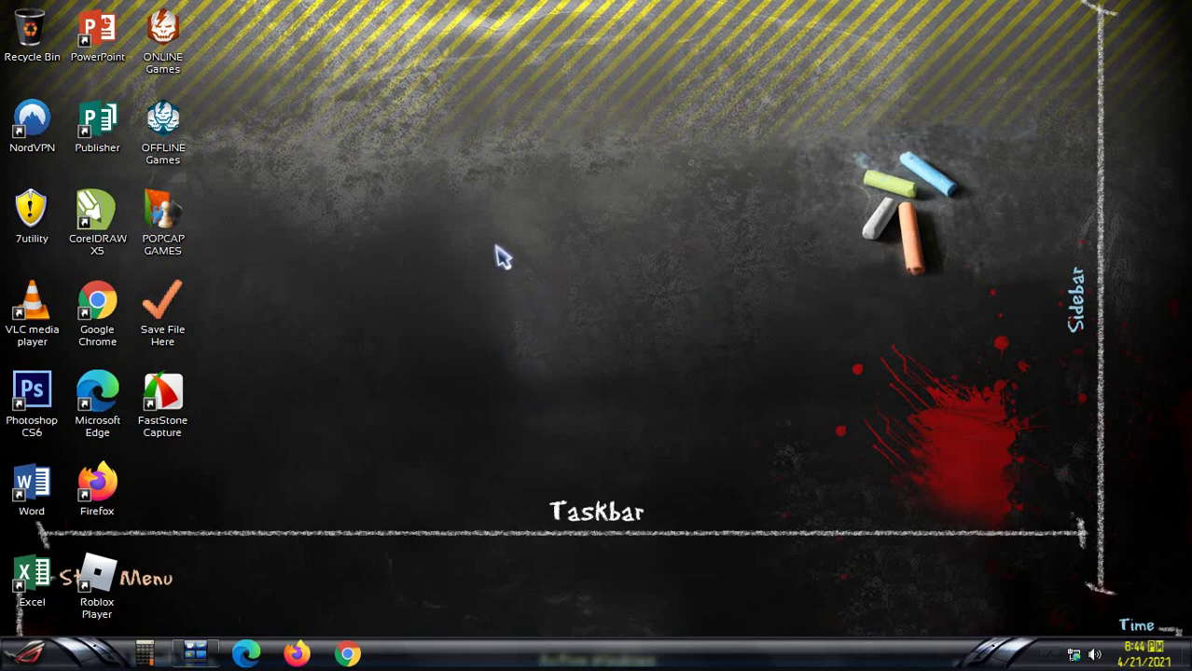
right_click(495, 253)
left_click(548, 250)
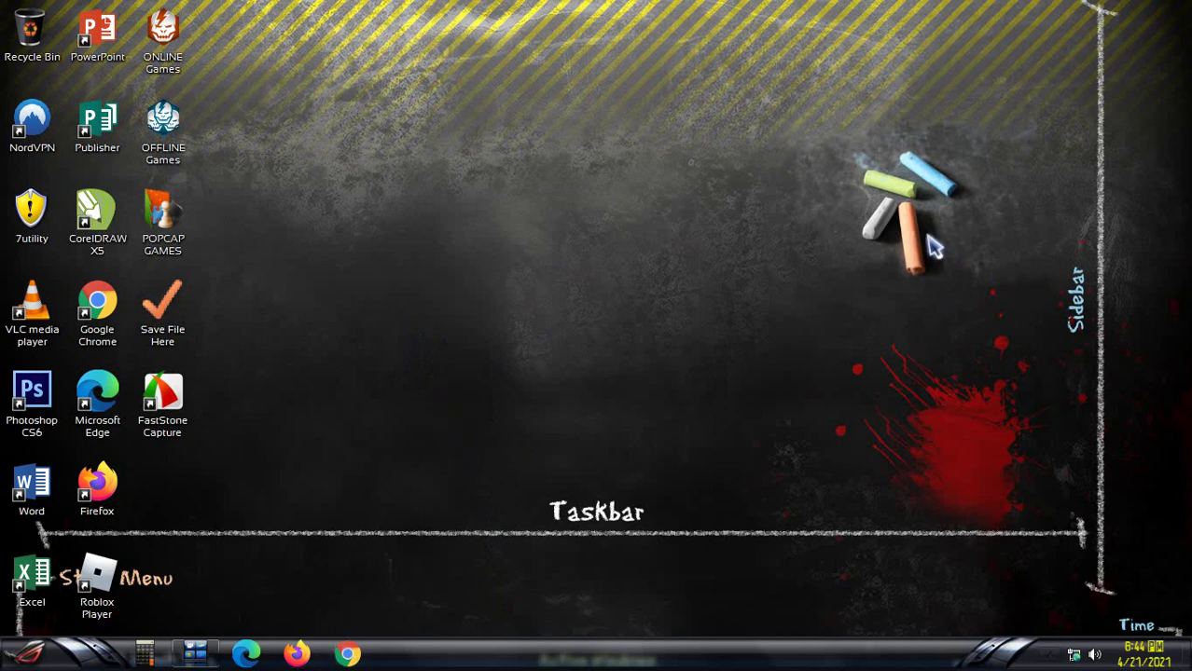
left_click_drag(837, 137, 1114, 458)
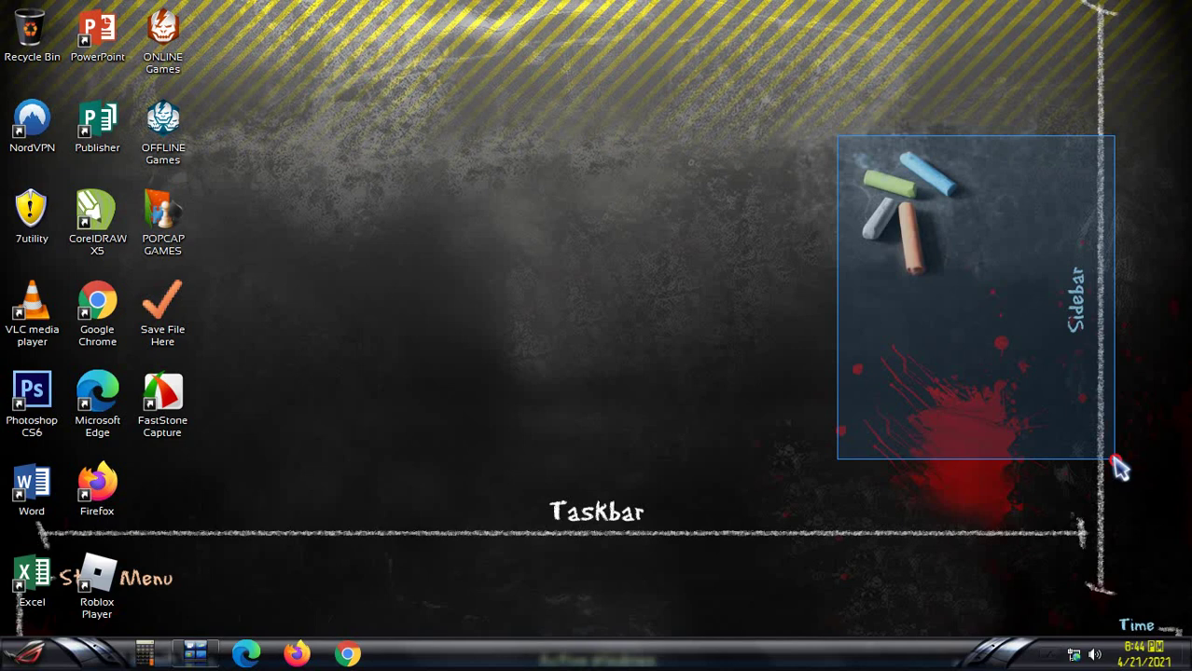
left_click_drag(1119, 469, 1097, 386)
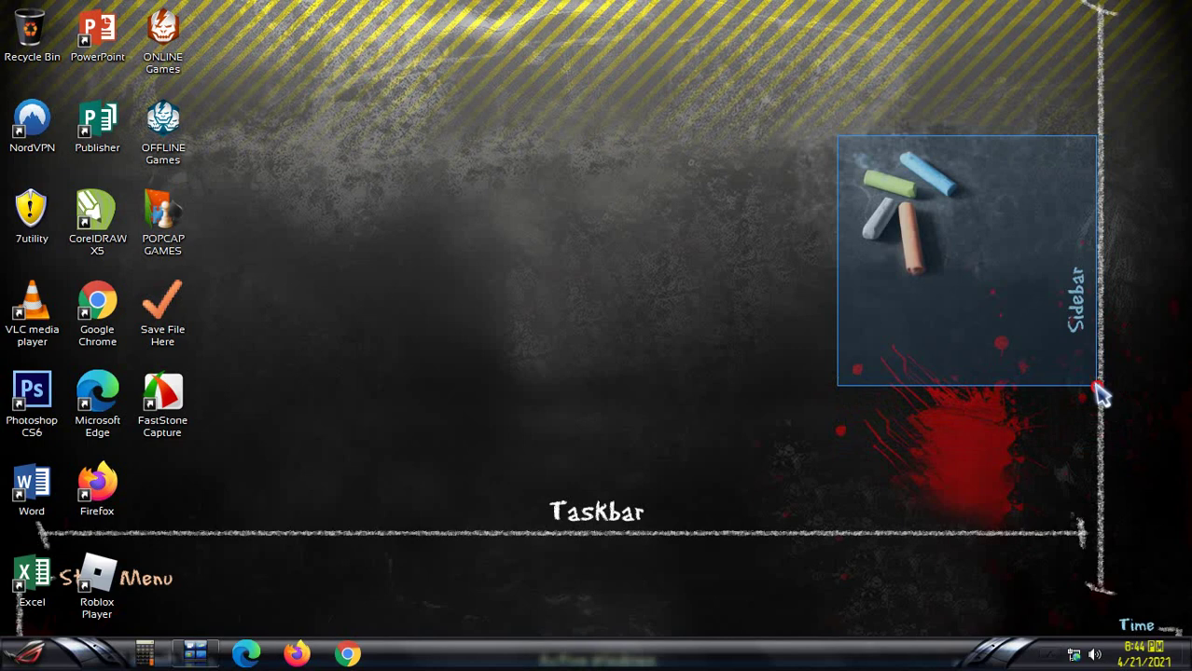
left_click_drag(1101, 394, 1093, 364)
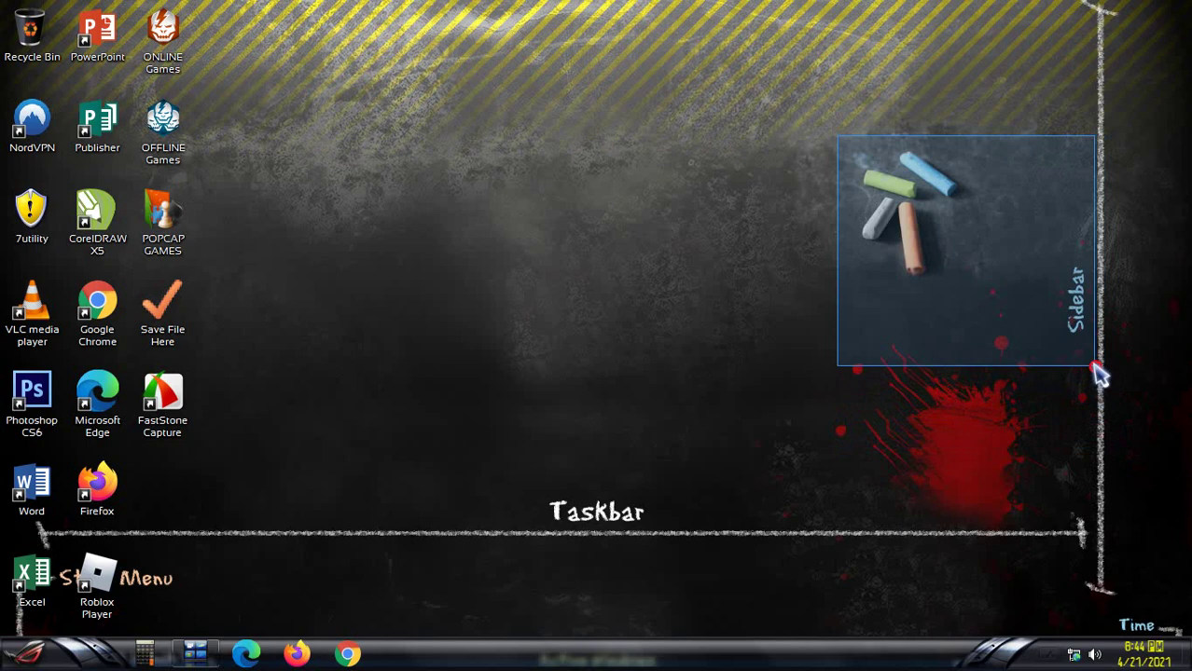
left_click_drag(1093, 365, 1097, 371)
left_click_drag(1093, 365, 1093, 344)
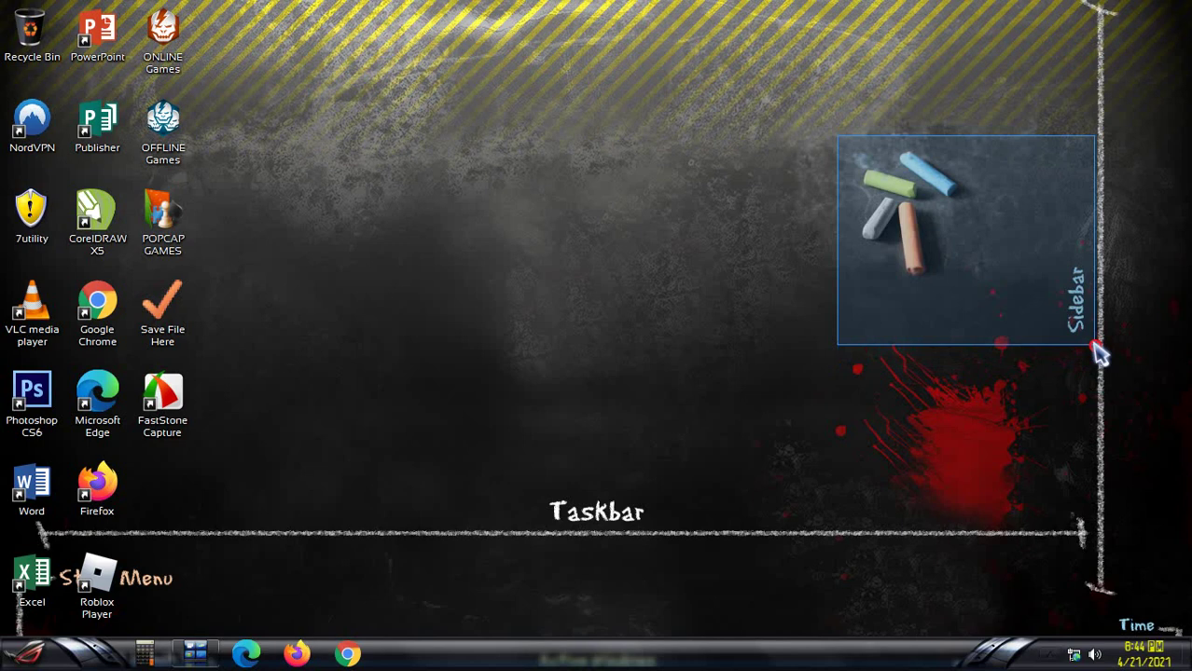
left_click_drag(1092, 345, 1092, 347)
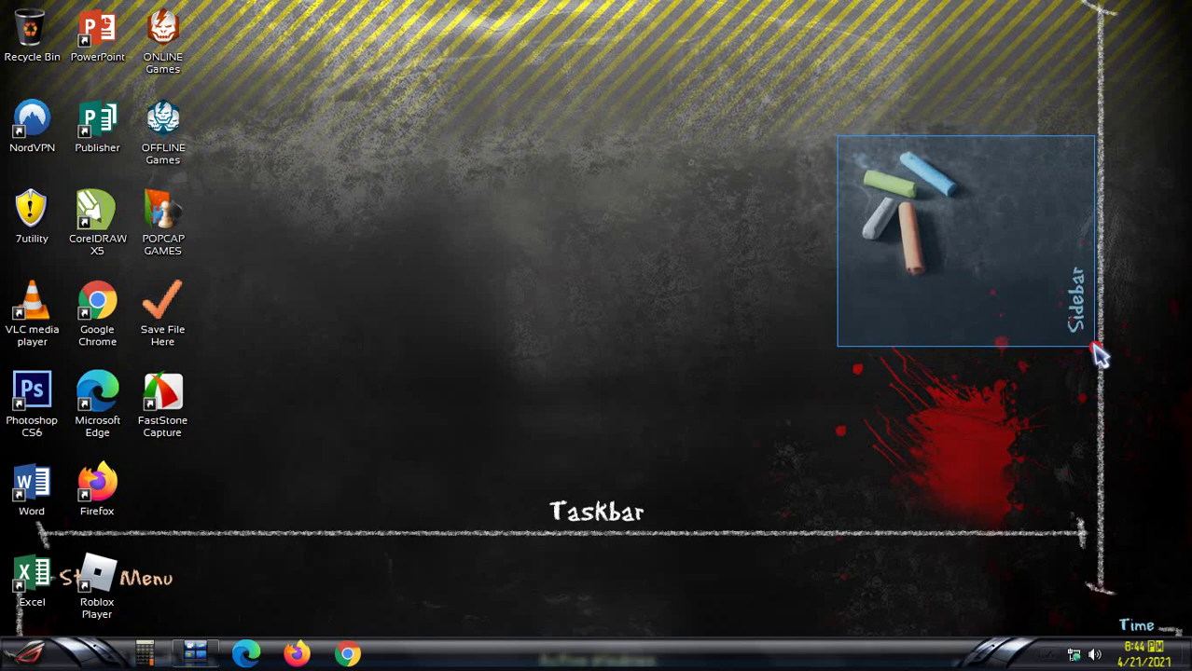
left_click_drag(1092, 345, 1093, 347)
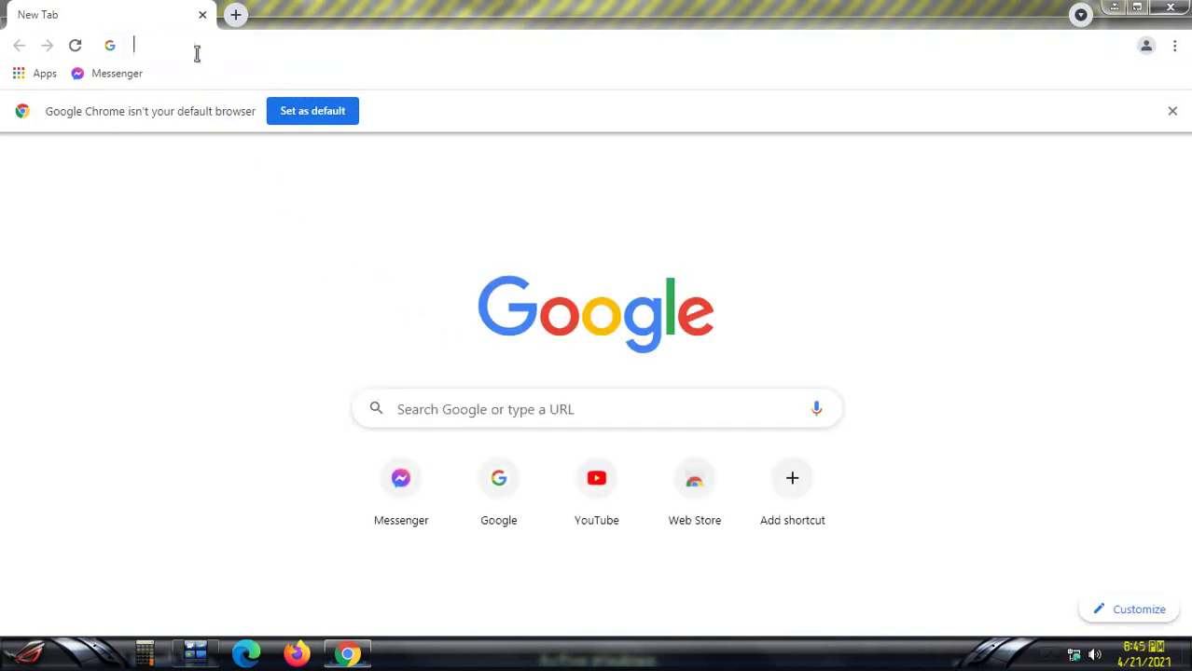
- Search Google for "notezilla" using the earlier search suggestion
left_click(197, 53)
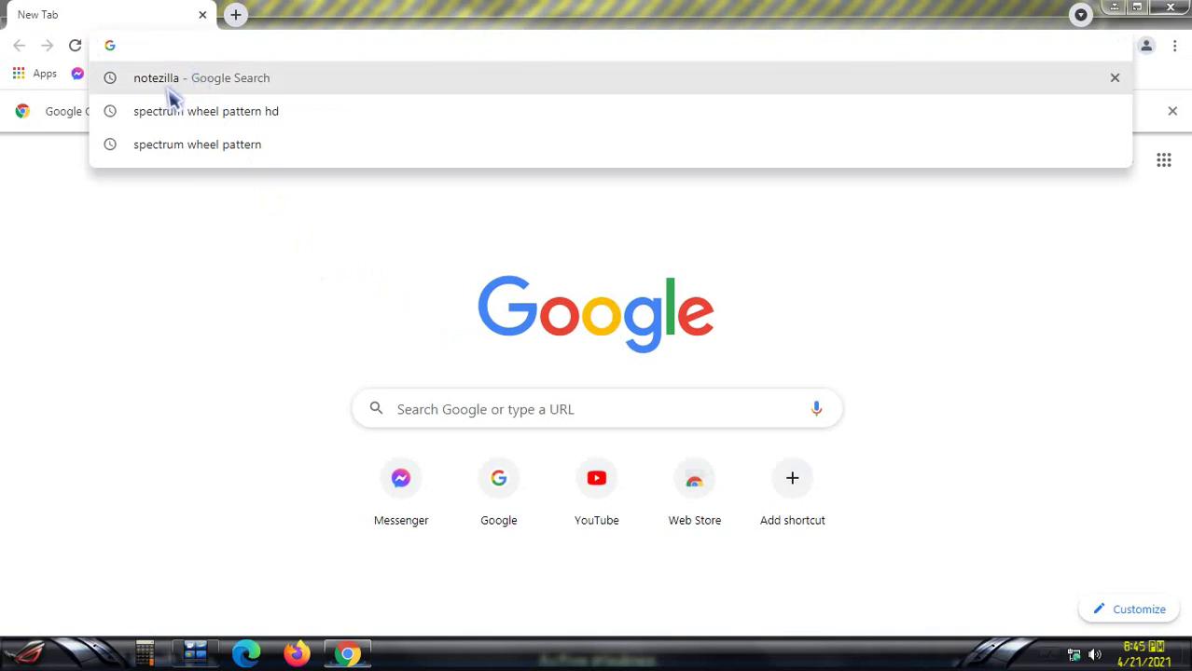
left_click(169, 84)
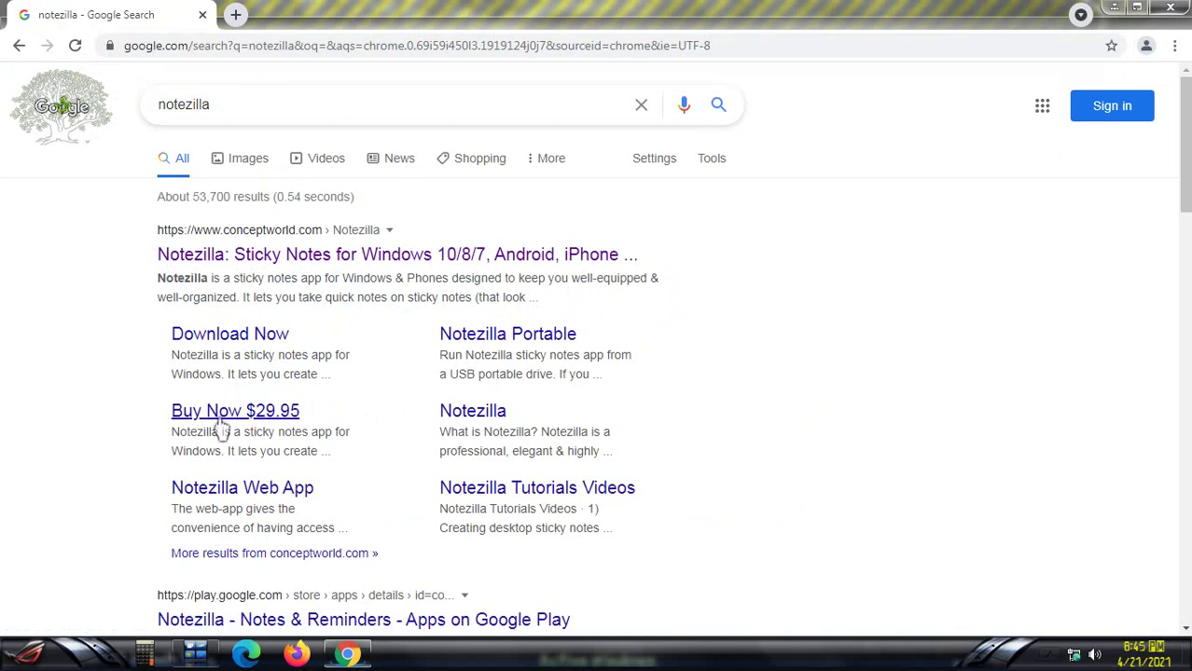
- Check the computer's Windows edition and system type in the System properties, and close that window
left_click(28, 655)
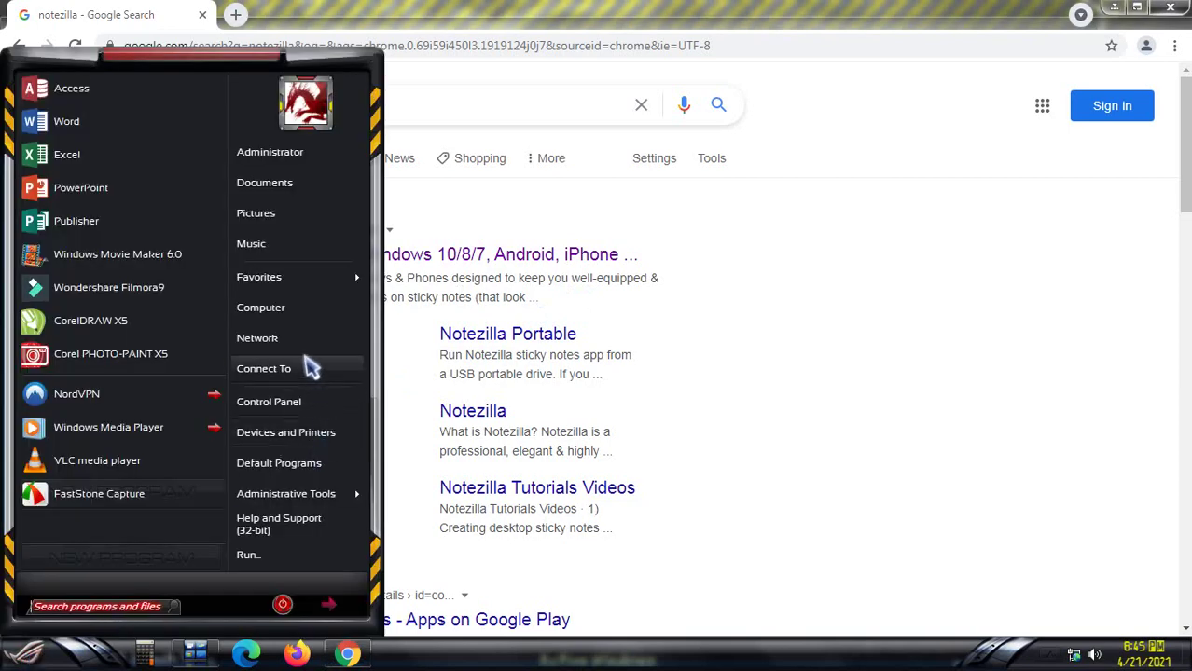
right_click(291, 310)
left_click(346, 594)
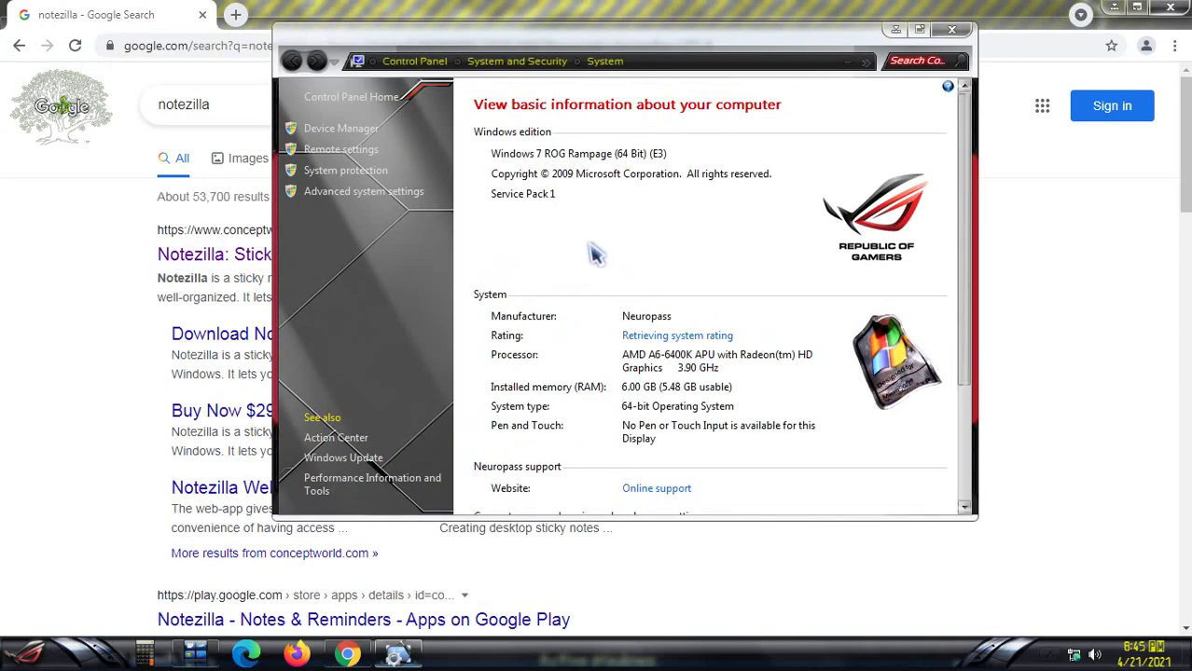
left_click(951, 29)
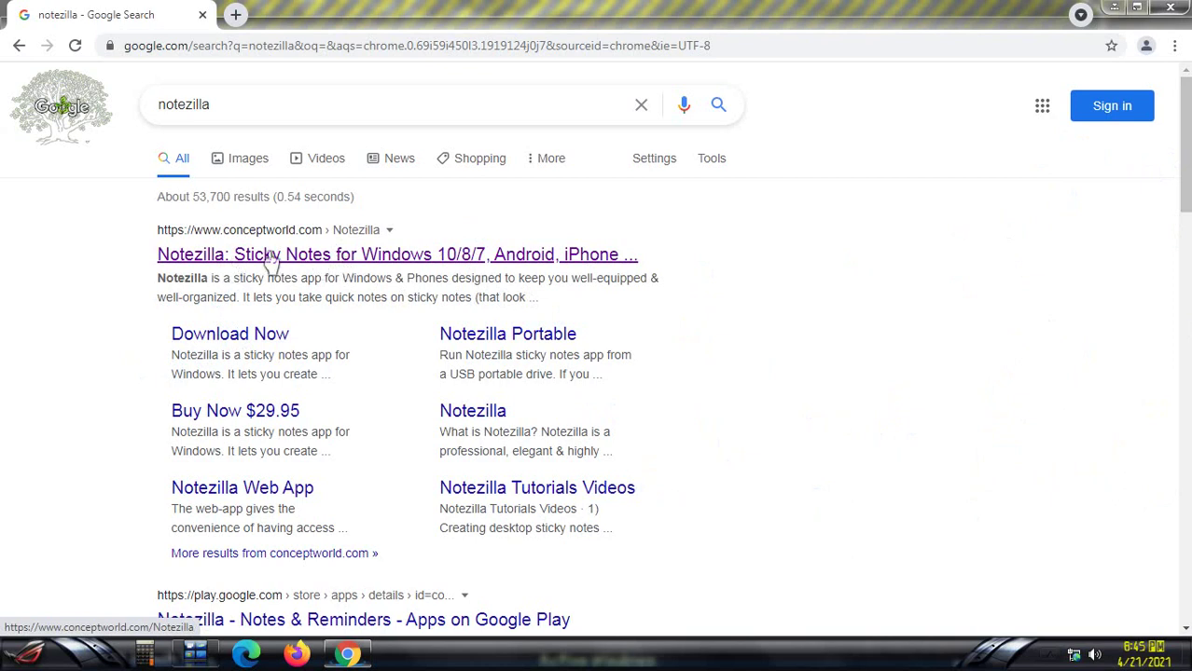
- Open the Notezilla page on conceptworld.com and look through its Features & Screenshots page
left_click(220, 256)
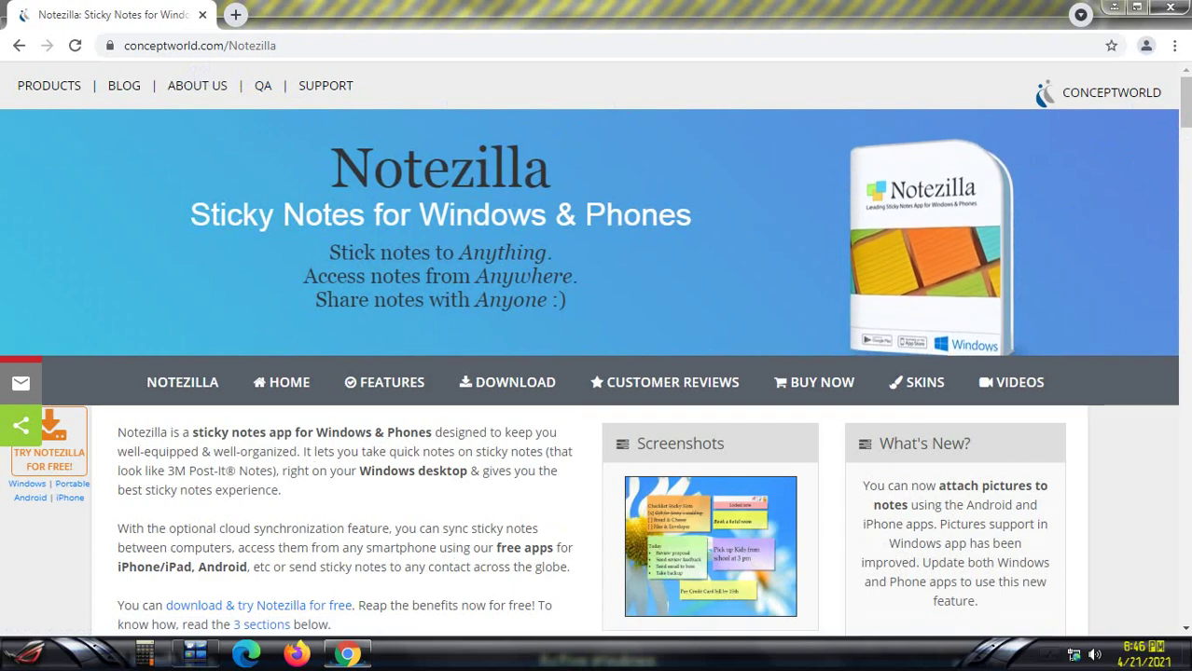
mouse_move(1183, 110)
left_mouse_down()
mouse_move(1185, 149)
mouse_move(1185, 129)
left_mouse_up()
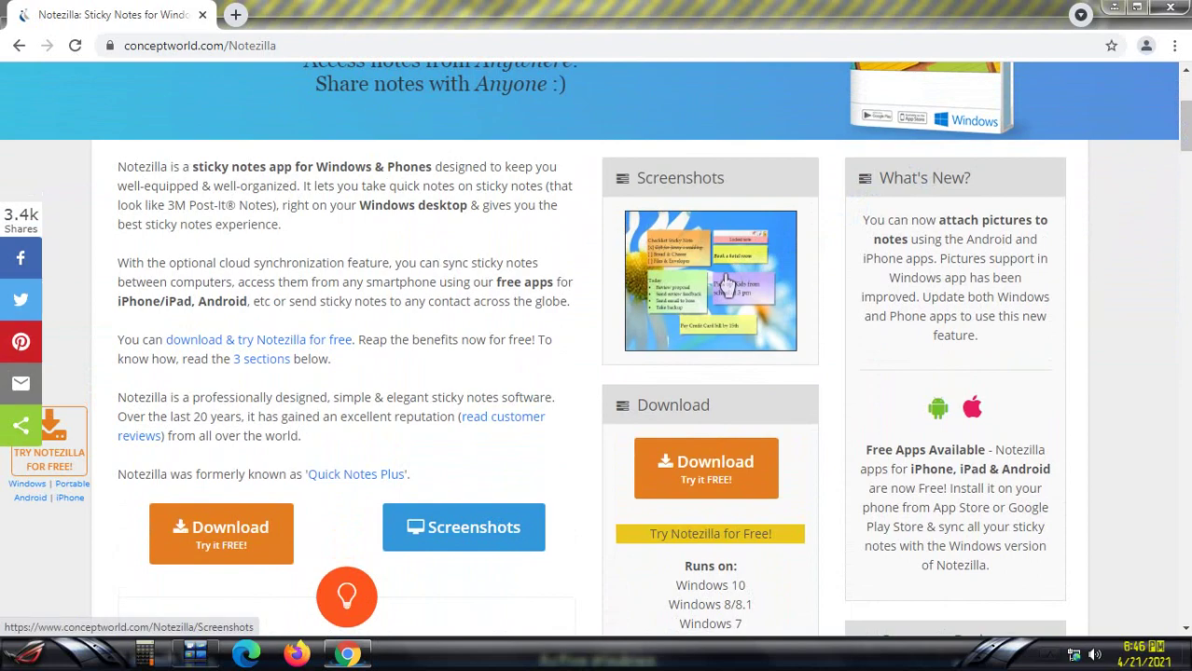
left_click(726, 282)
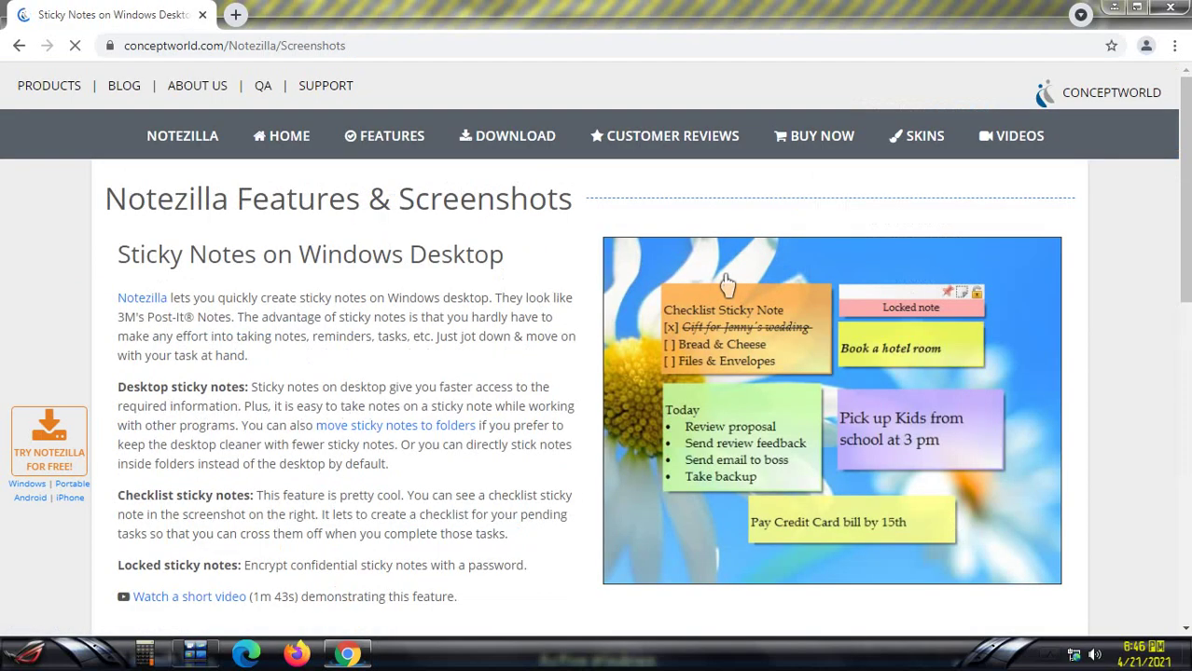
left_click_drag(1187, 160, 1187, 186)
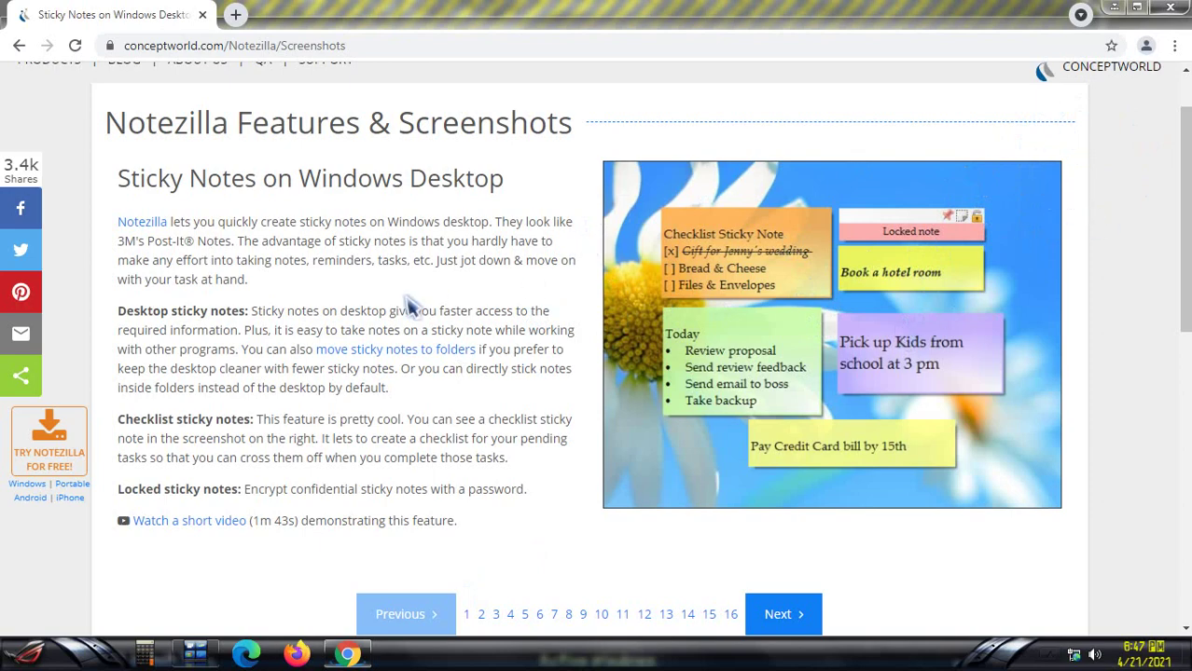
scroll(412, 307, "down", 4)
scroll(412, 308, "up", 5)
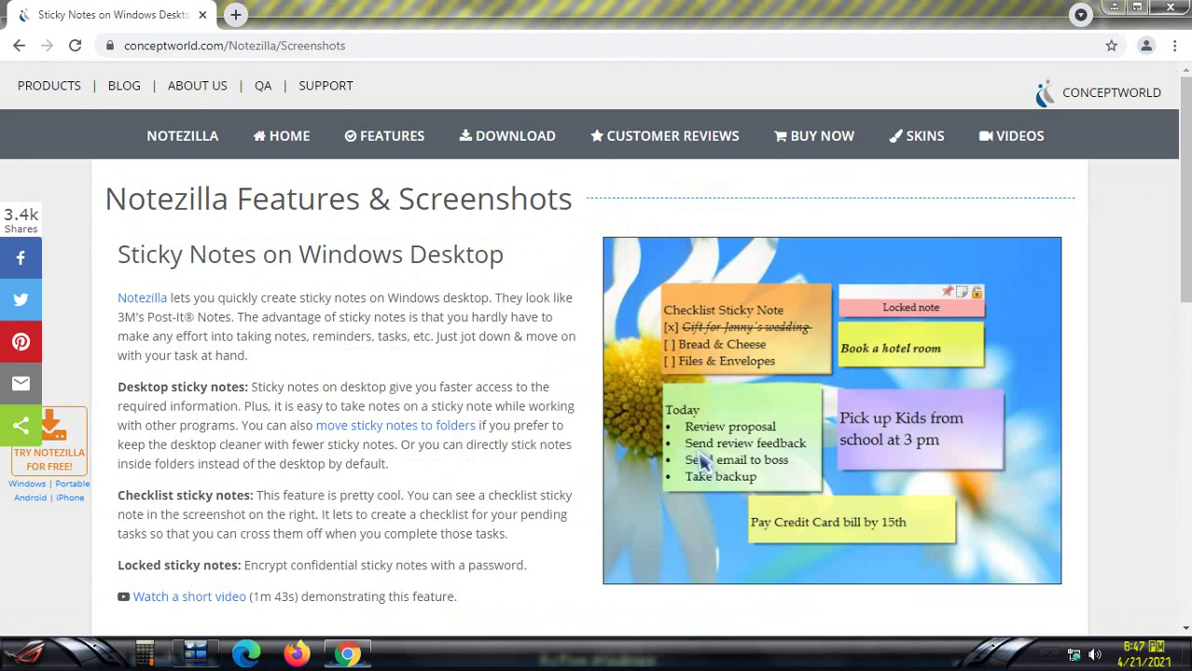
- Return to the Notezilla home page and read through its feature sections and the supported Windows versions
left_click(280, 136)
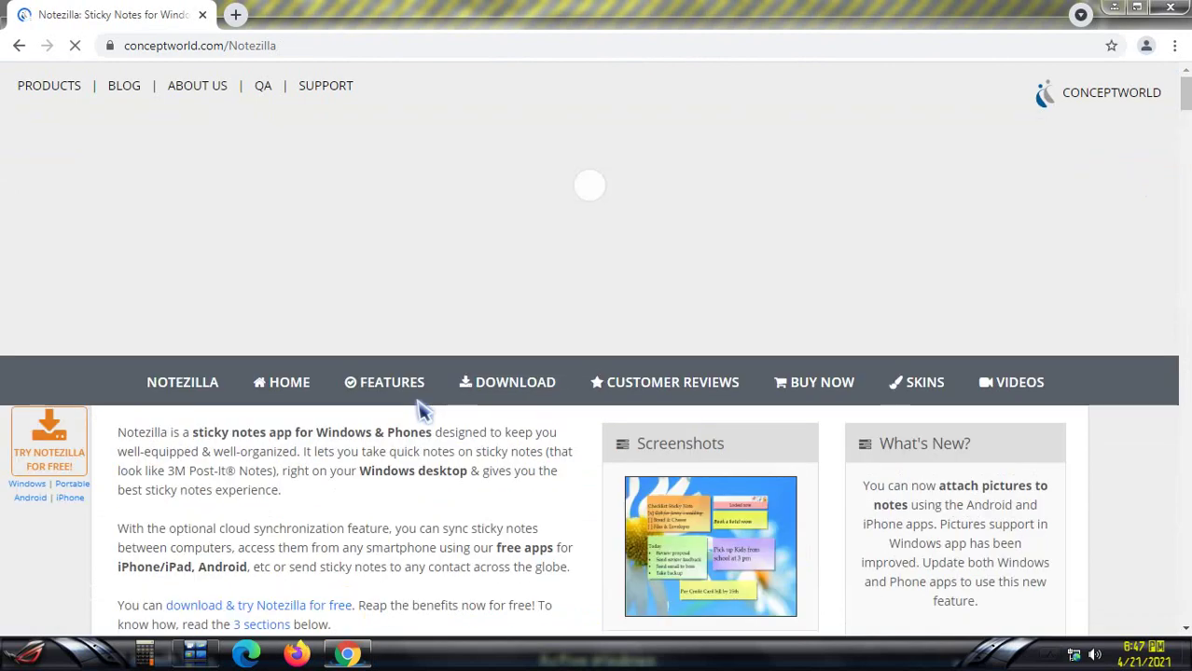
scroll(419, 411, "down", 5)
scroll(421, 409, "down", 5)
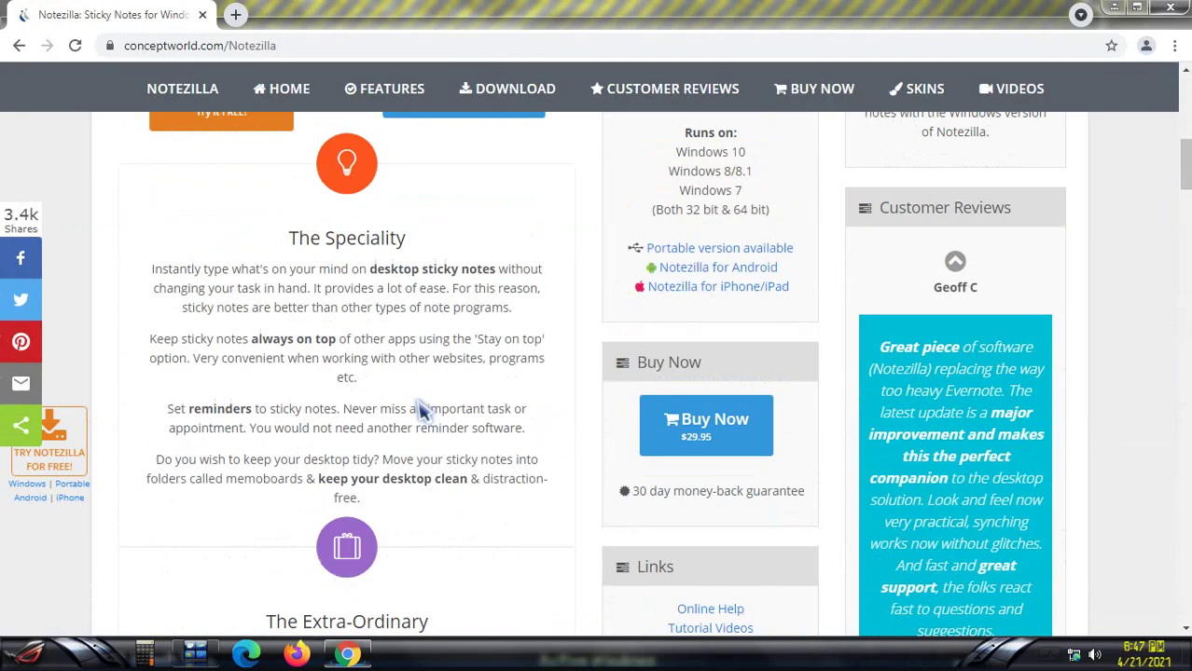
scroll(418, 403, "down", 2)
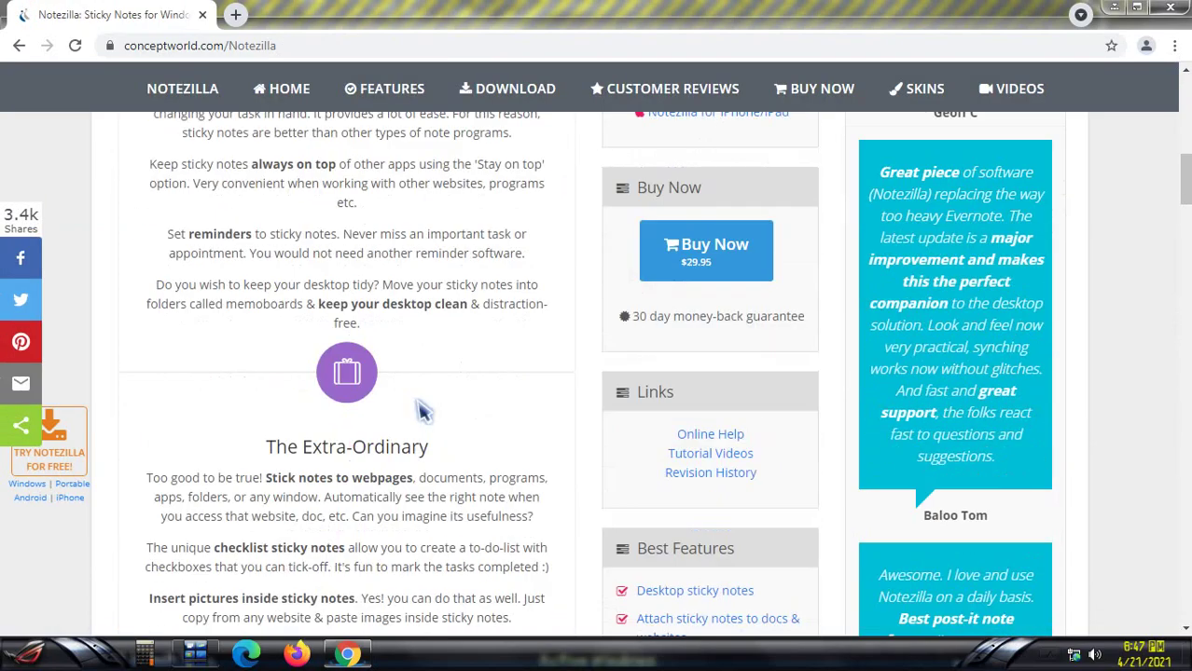
scroll(420, 411, "up", 4)
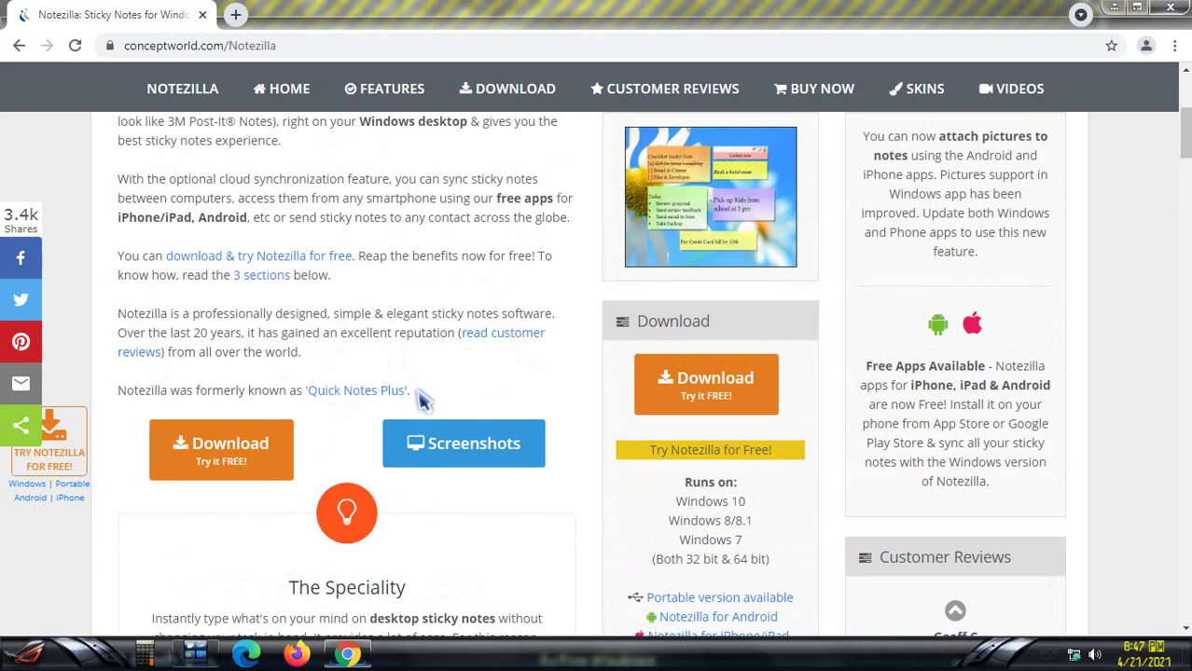
scroll(331, 310, "down", 9)
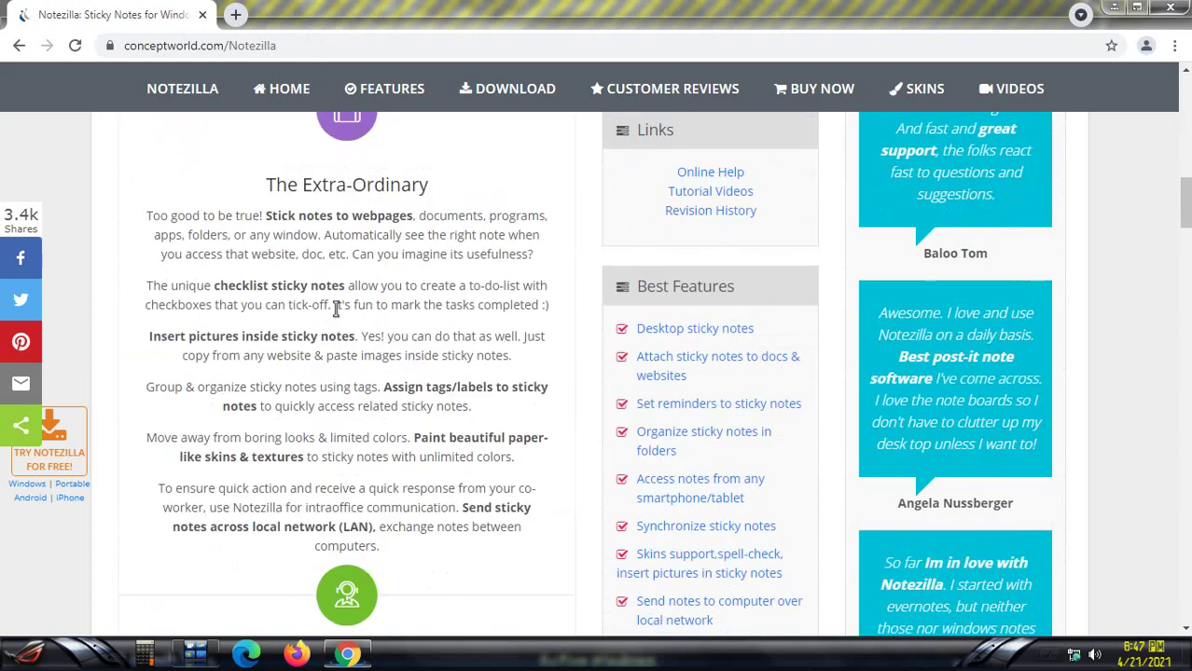
scroll(336, 311, "up", 4)
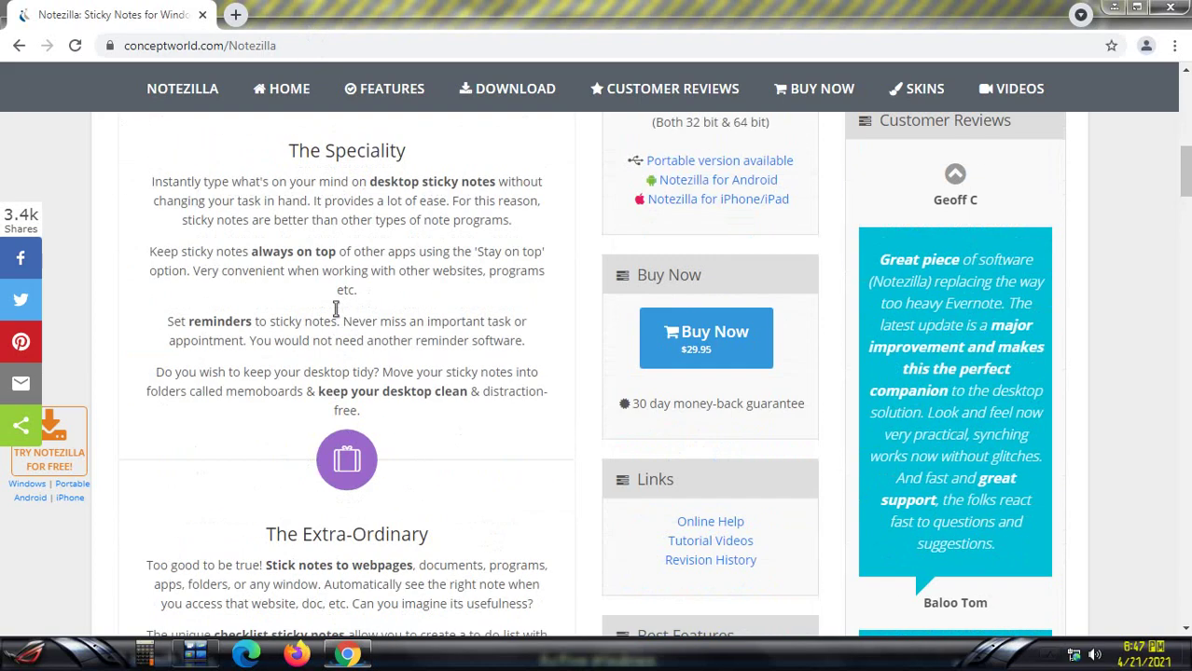
scroll(341, 317, "up", 3)
scroll(341, 317, "down", 1)
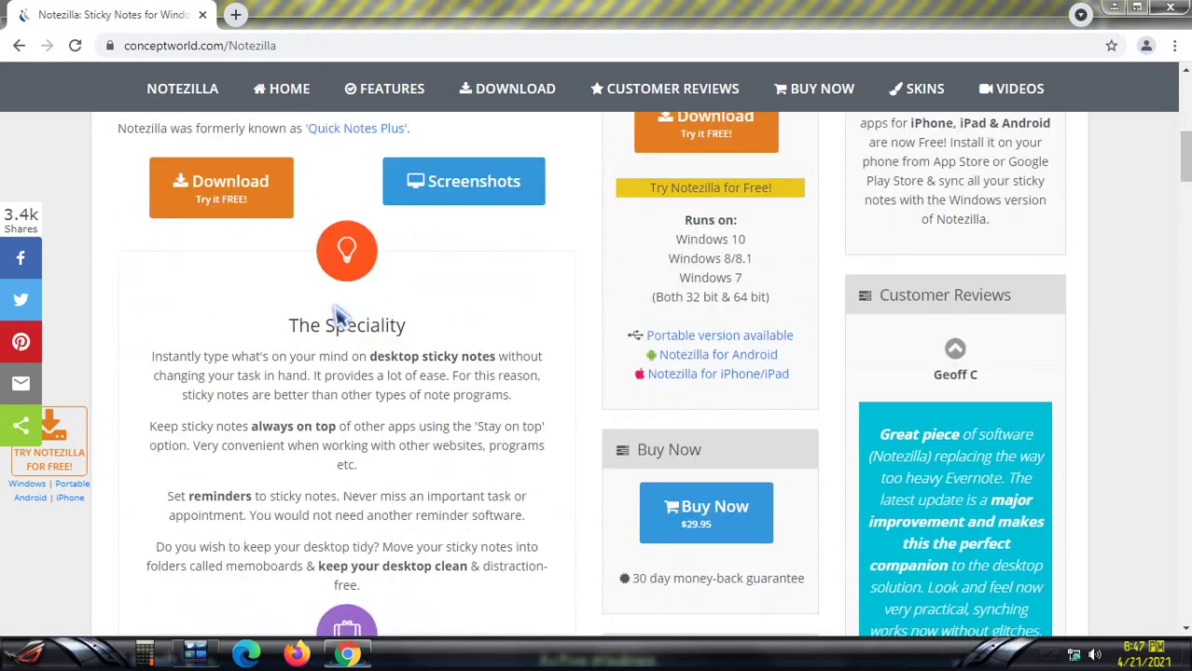
scroll(341, 317, "up", 1)
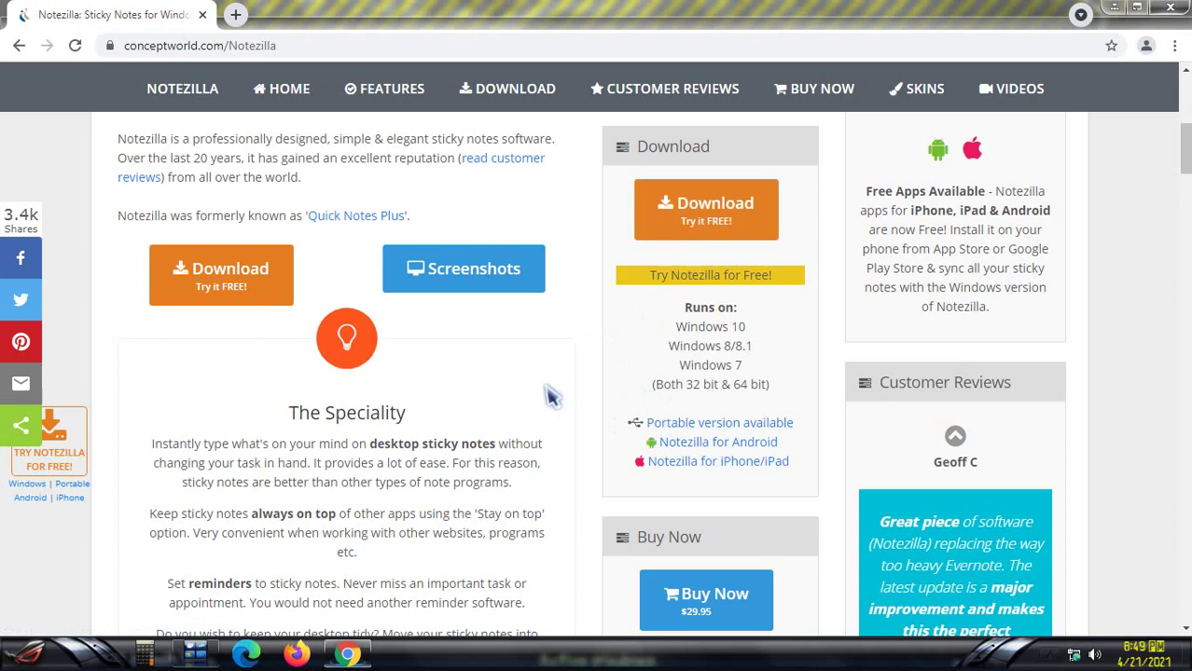
scroll(532, 373, "up", 1)
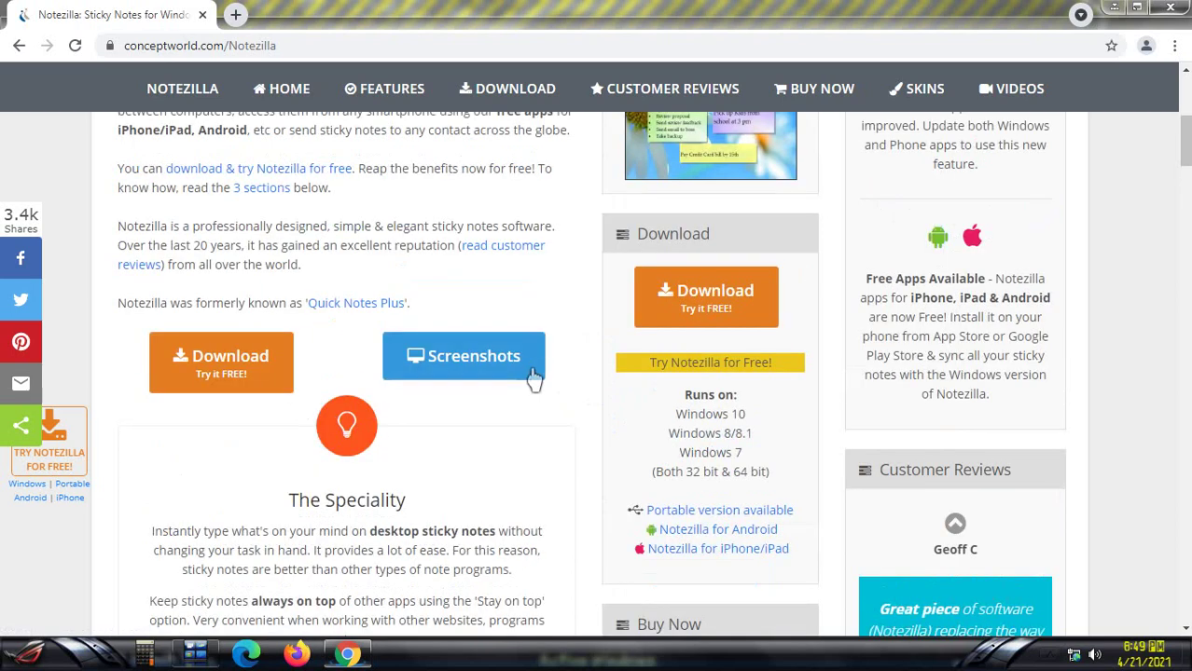
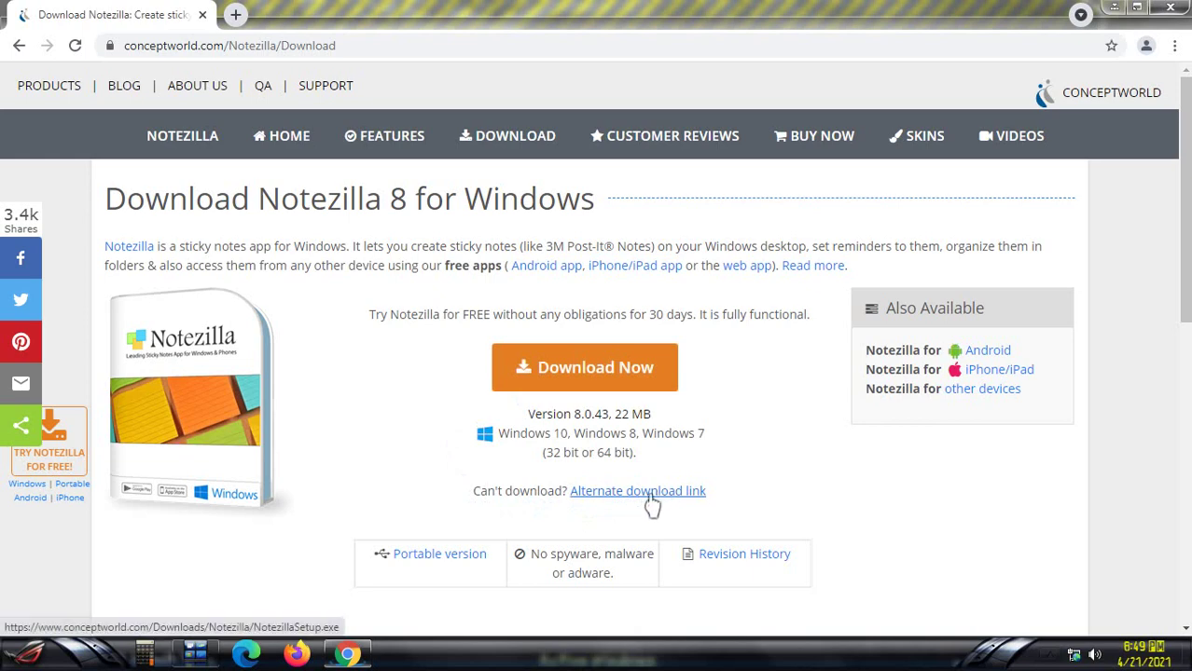
- Download the Notezilla 8 installer for Windows and try to run NotezillaSetup.exe with the browser minimized
left_click(571, 369)
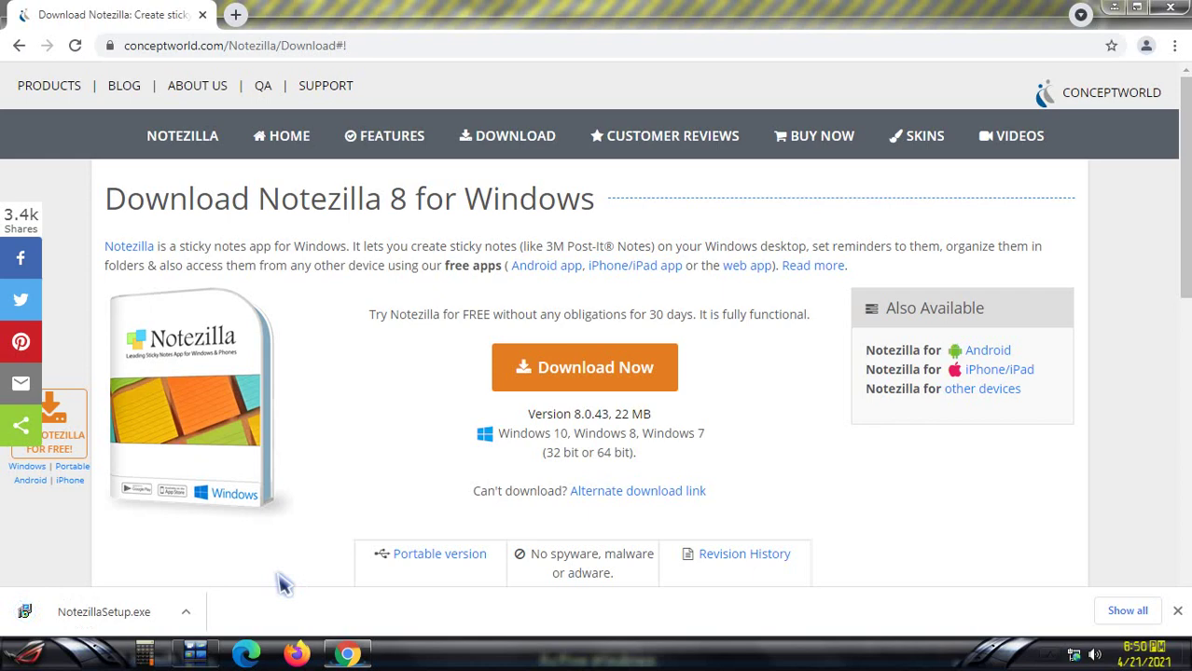
left_click(186, 613)
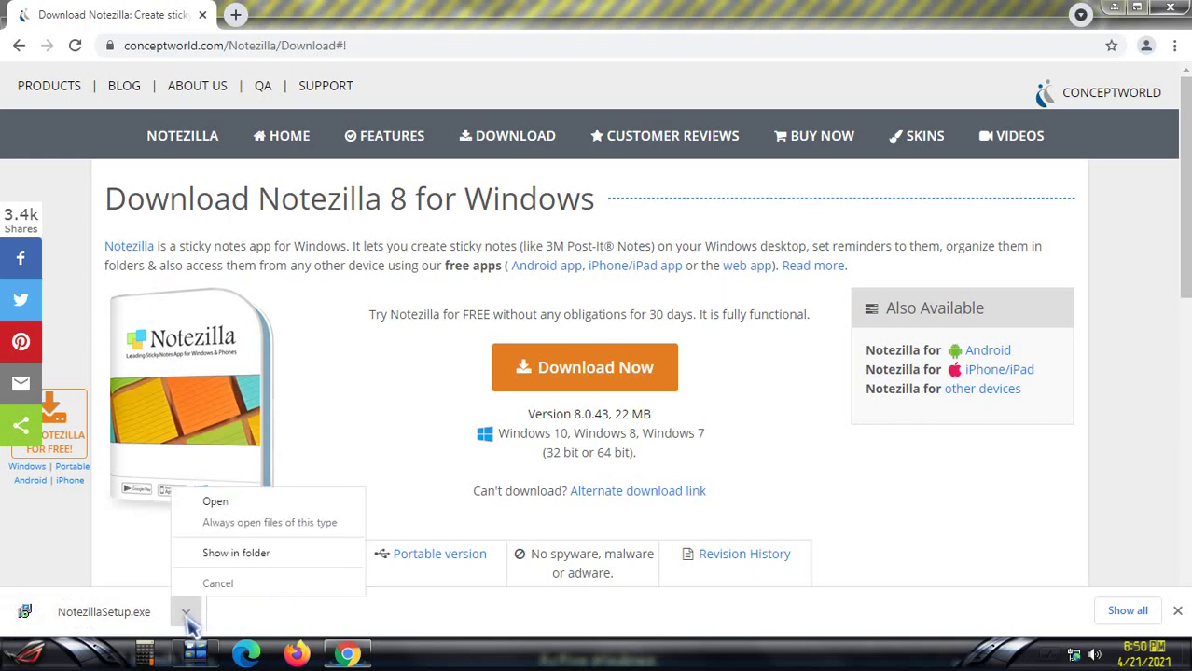
left_click(121, 623)
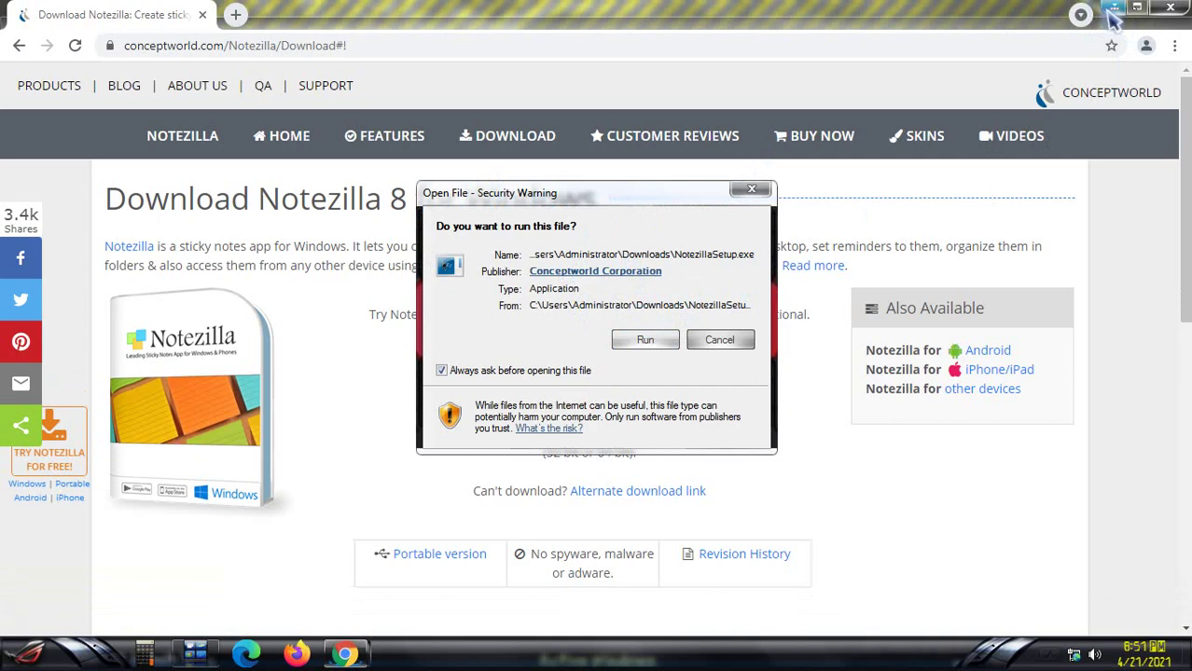
left_click(1115, 9)
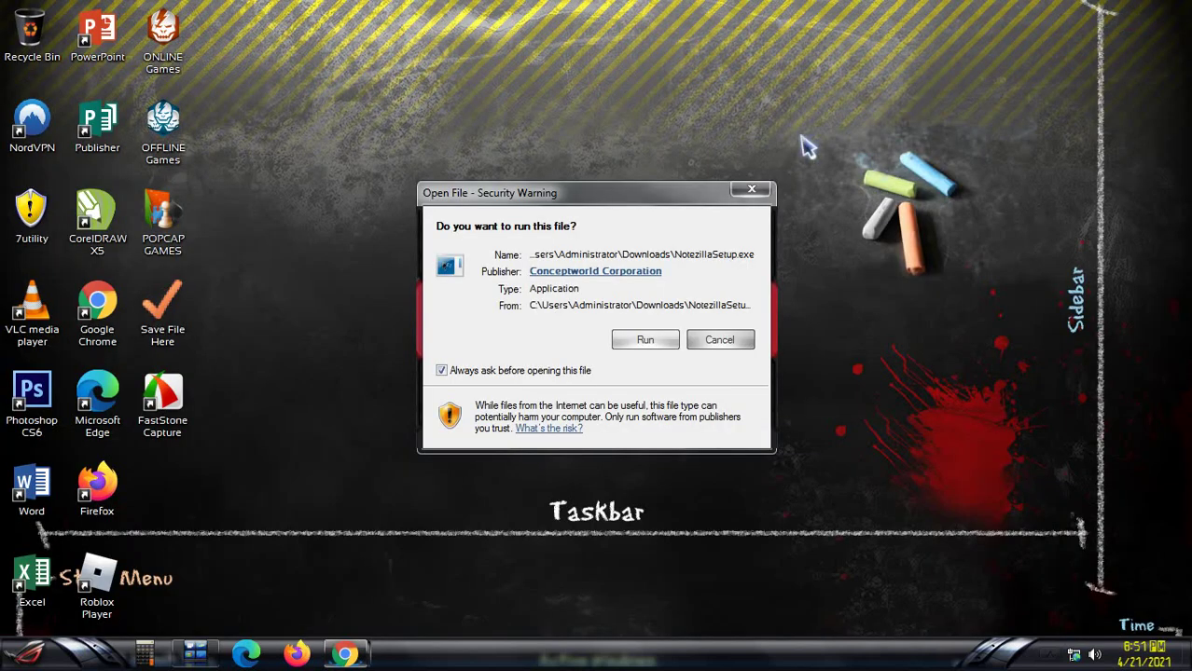
left_click(645, 340)
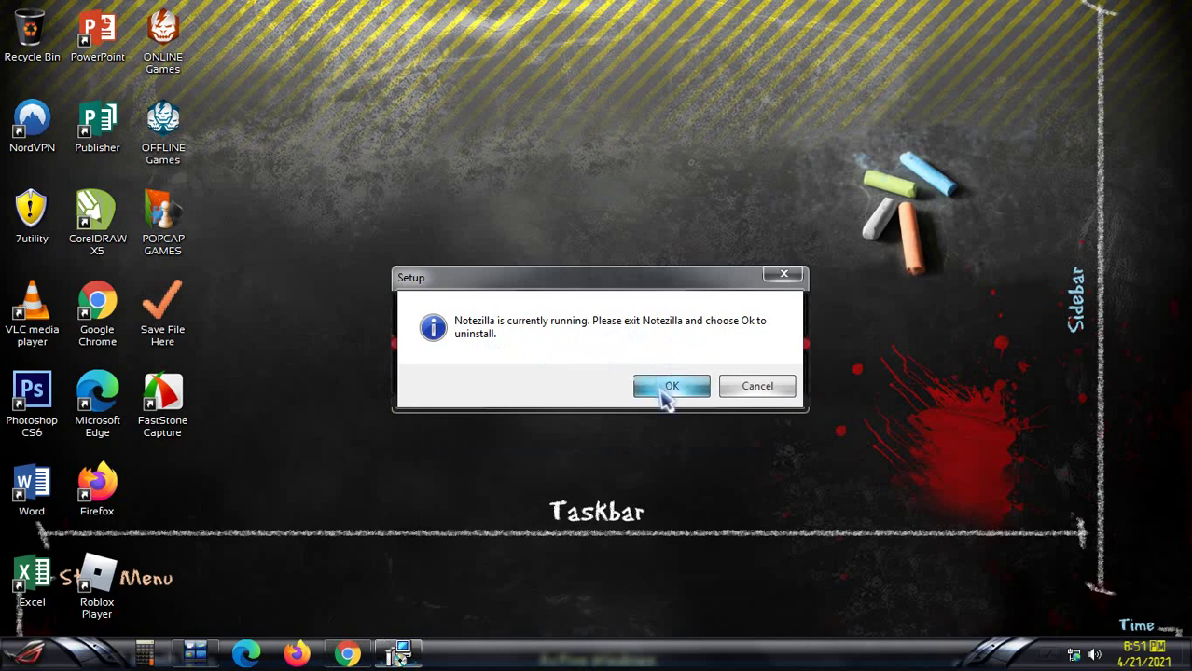
left_click(750, 390)
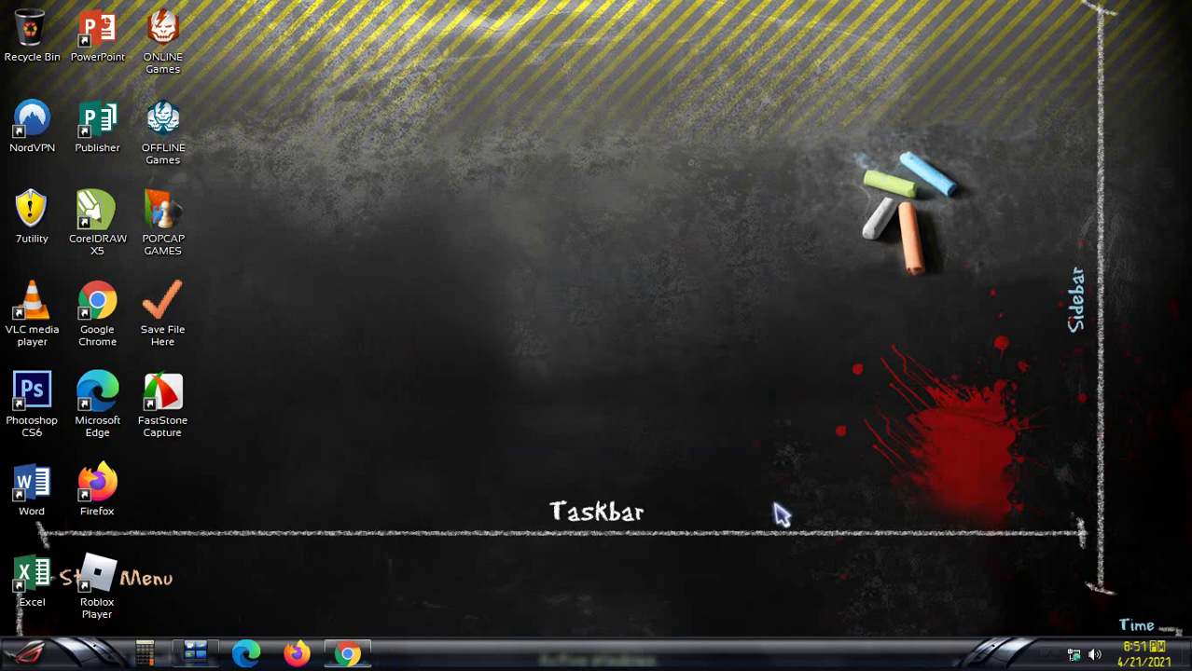
- Exit the Notezilla instance already running in the notification area and recheck the hidden icons
left_click(1049, 653)
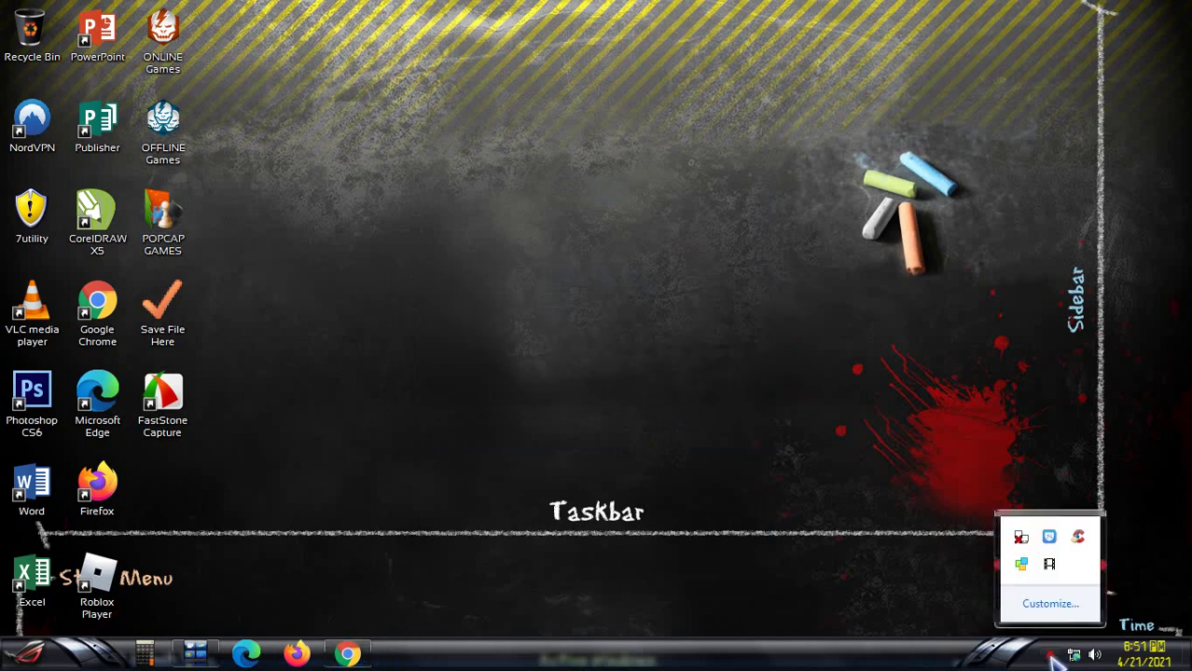
right_click(1023, 571)
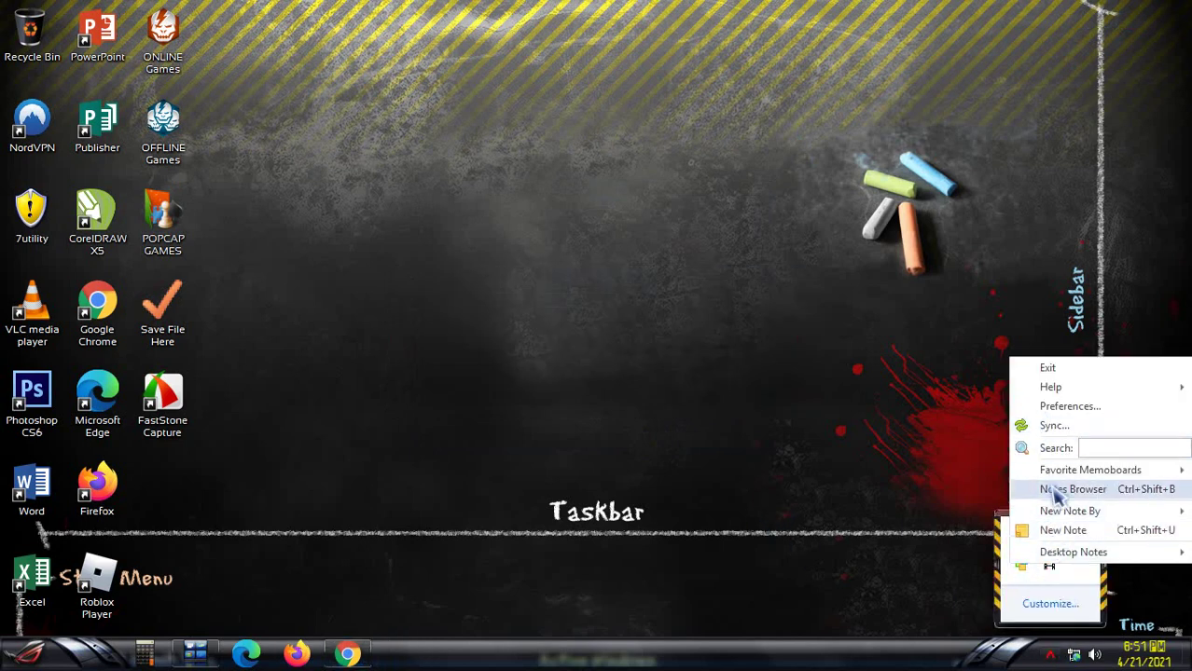
left_click(1049, 370)
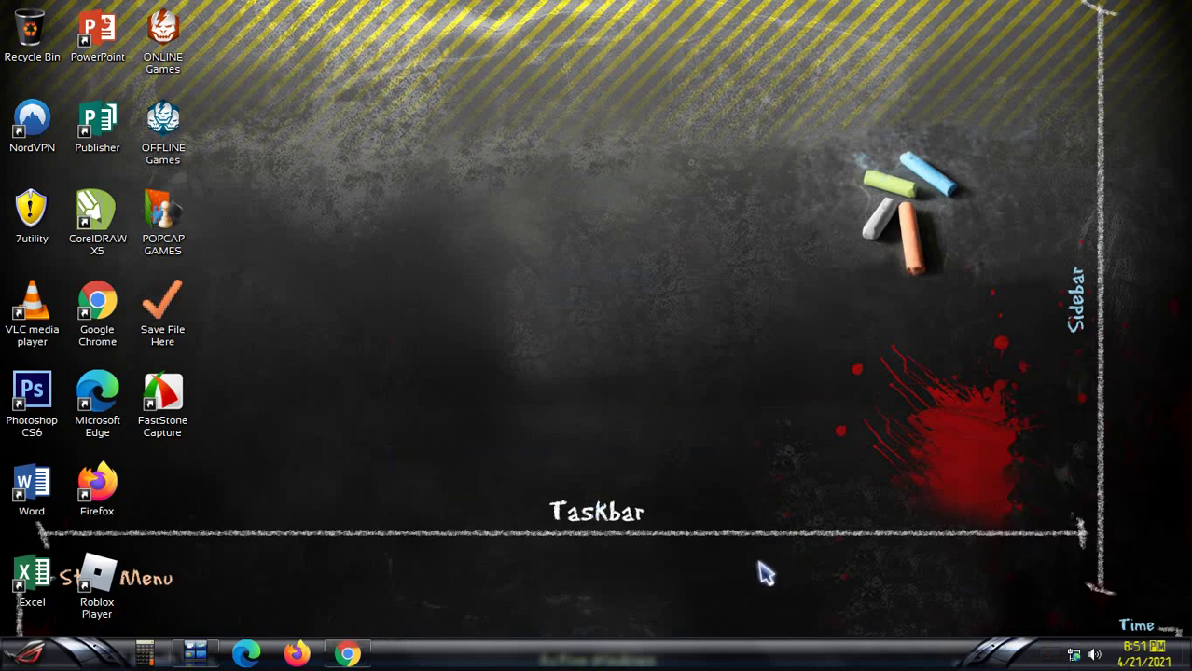
left_click(1049, 655)
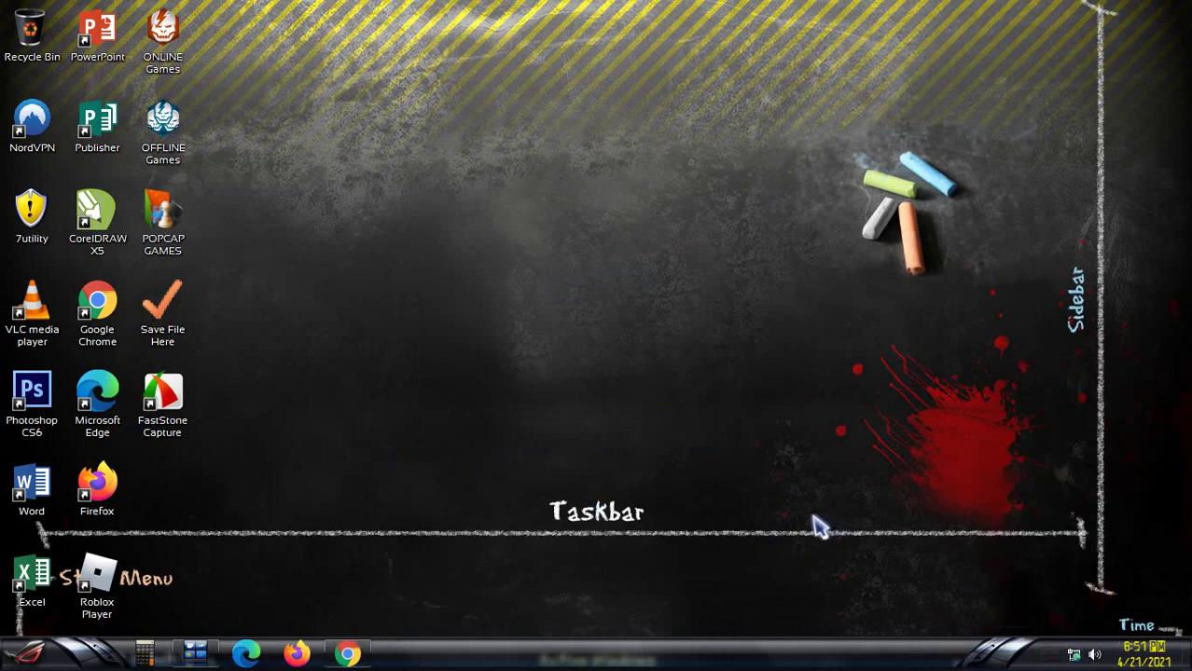
- Close the Save File Here folder window, bring up the Notezilla download page in Chrome and minimize it
left_click(195, 655)
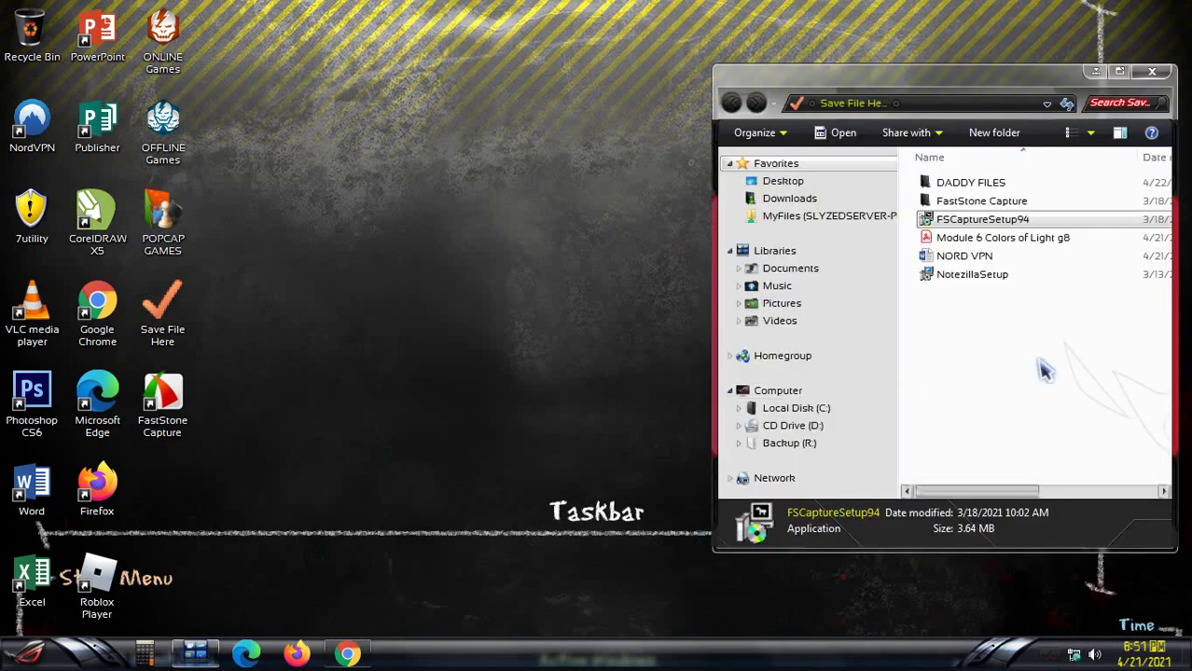
left_click(1069, 360)
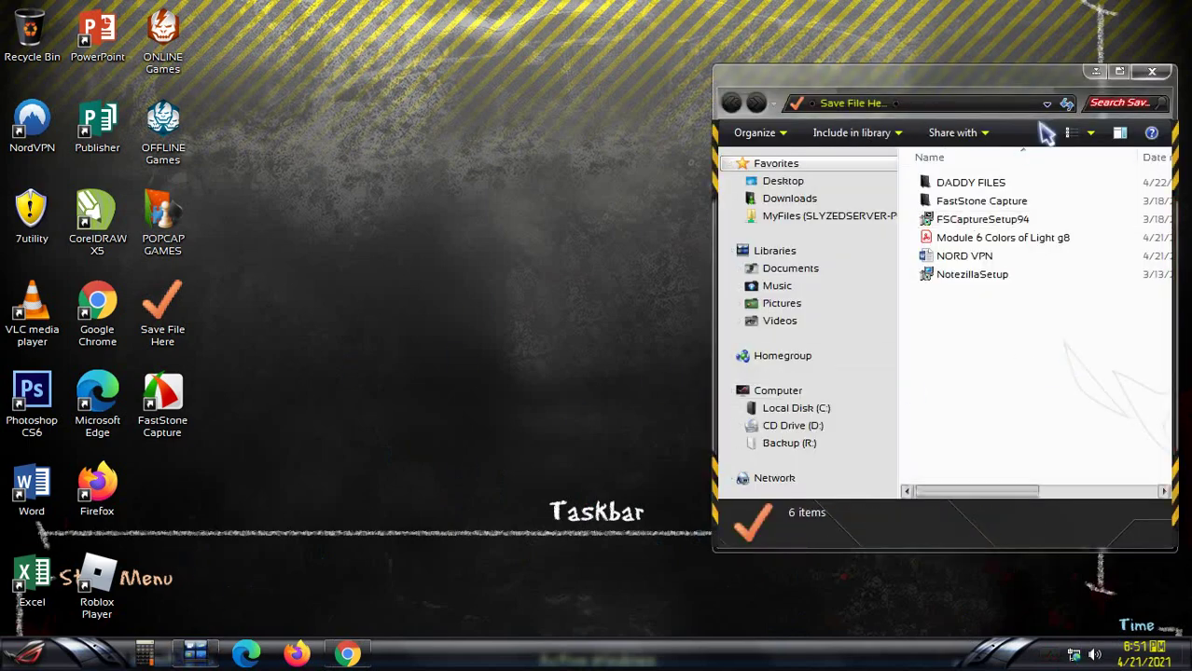
left_click(1150, 72)
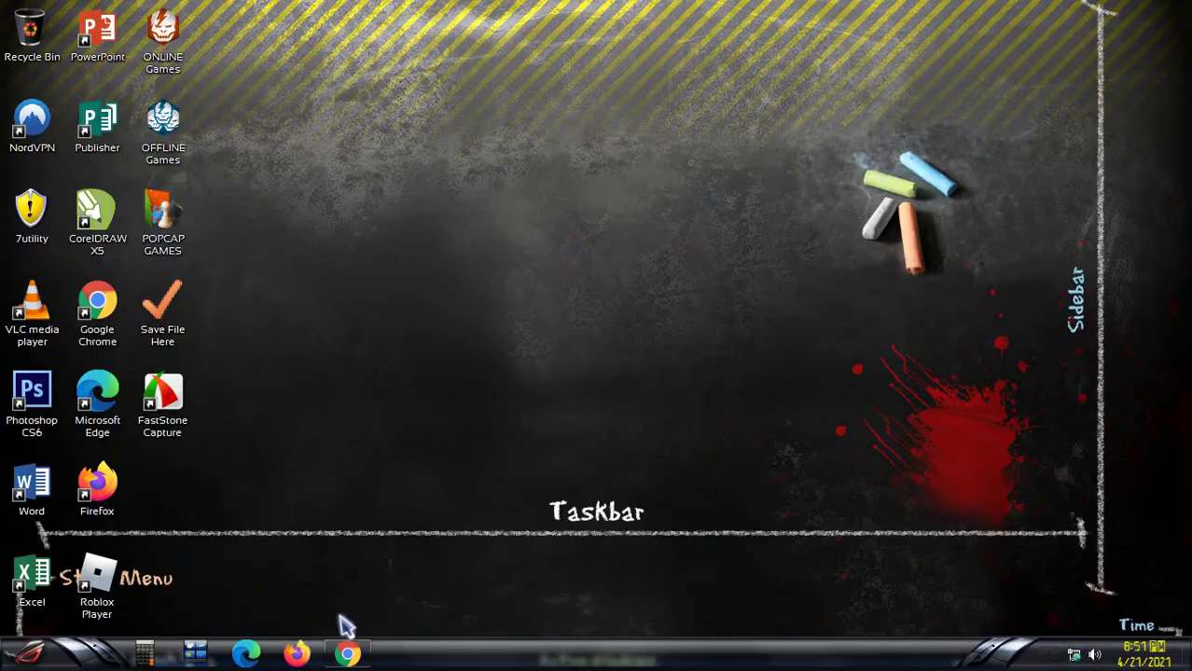
left_click(347, 653)
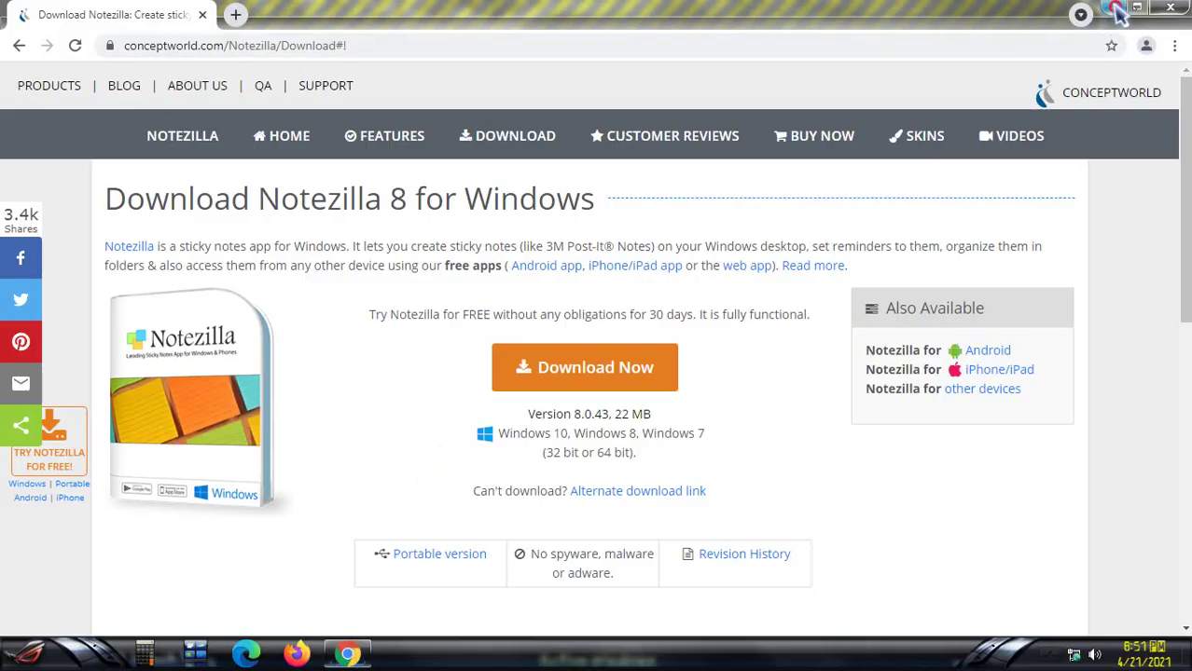
left_click(1114, 7)
- Open the Downloads folder from the Recycle Bin window and refresh the desktop
double_click(49, 21)
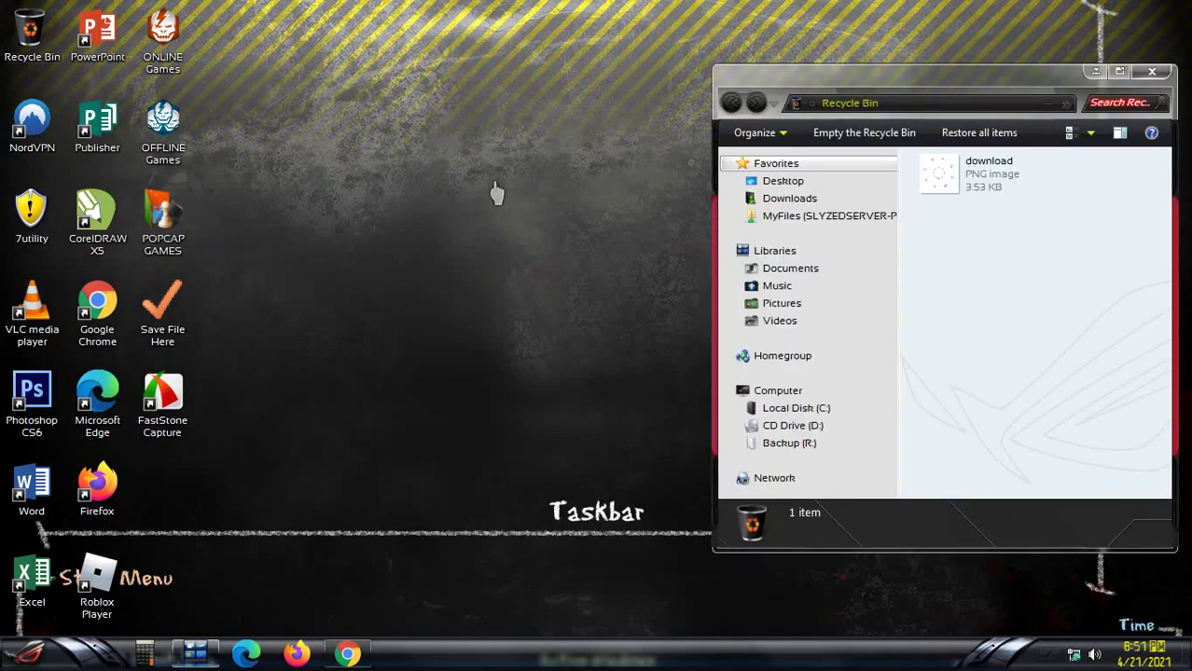
left_click(789, 201)
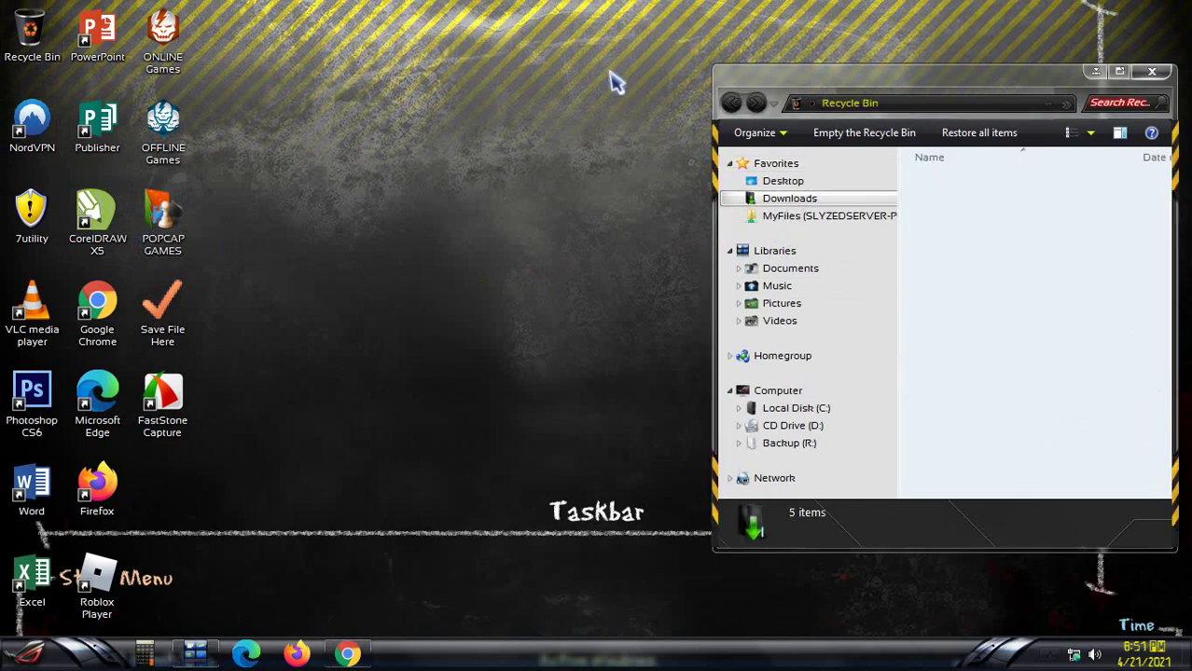
right_click(433, 166)
left_click(465, 237)
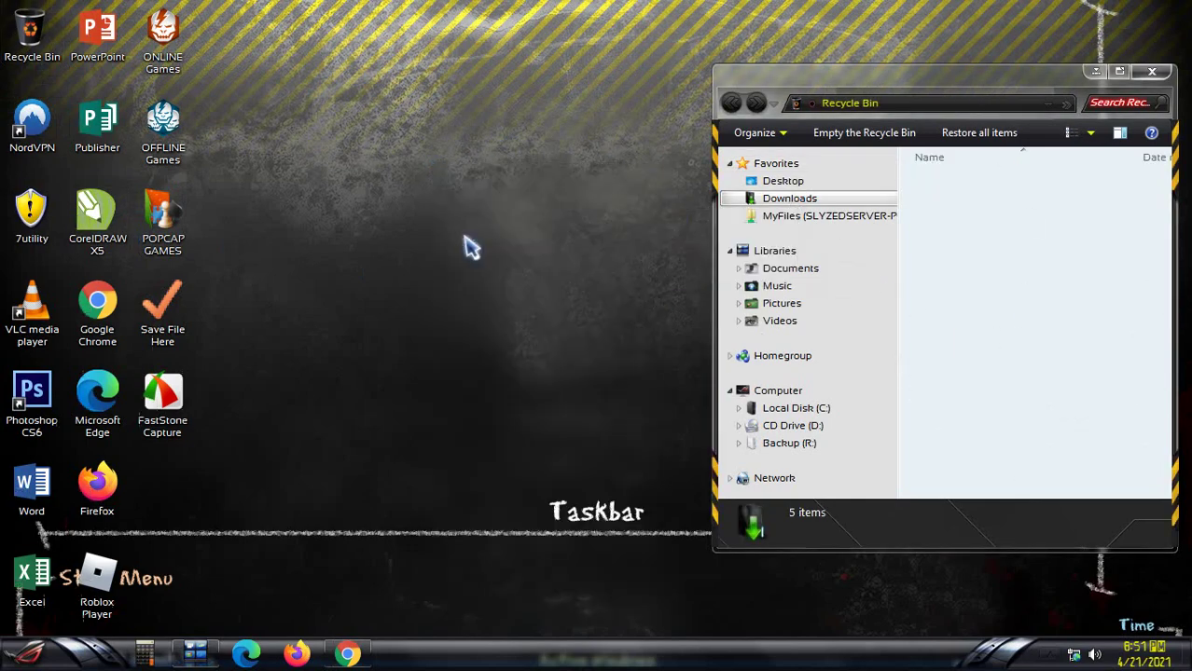
right_click(354, 159)
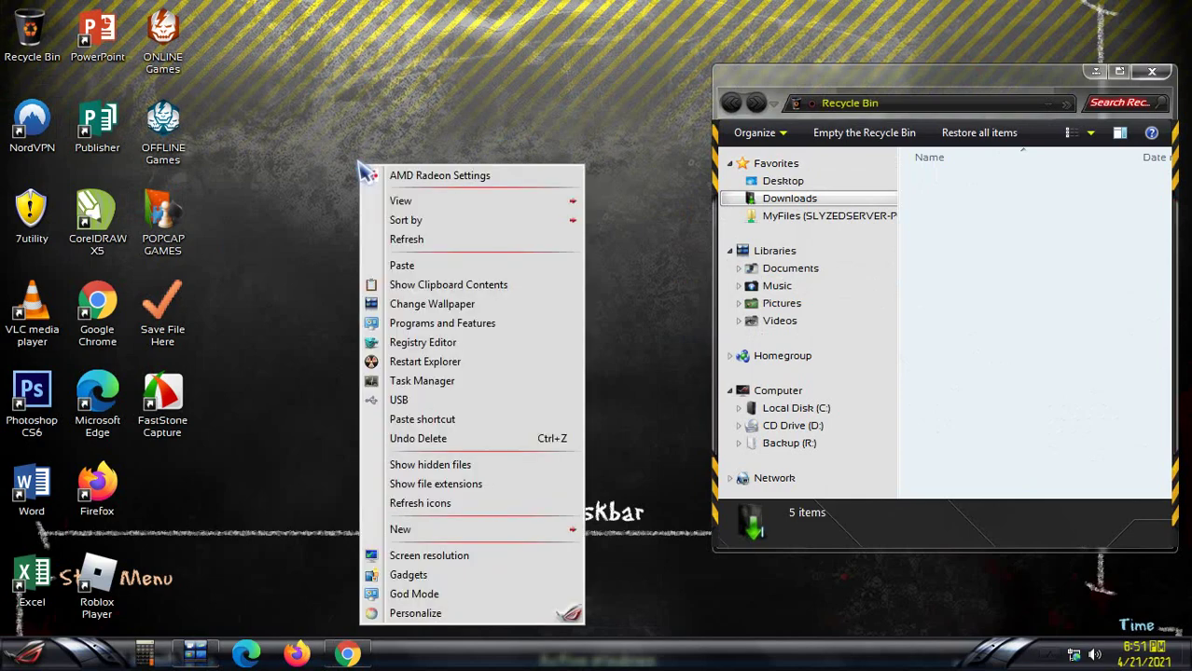
left_click(414, 241)
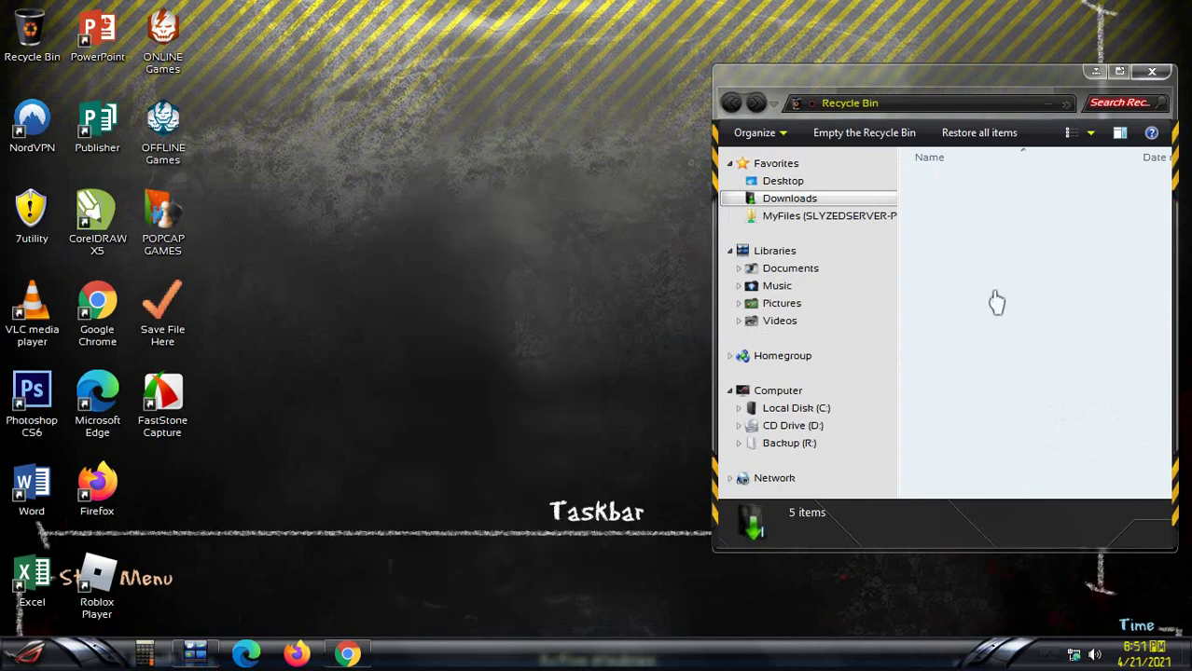
left_click(797, 199)
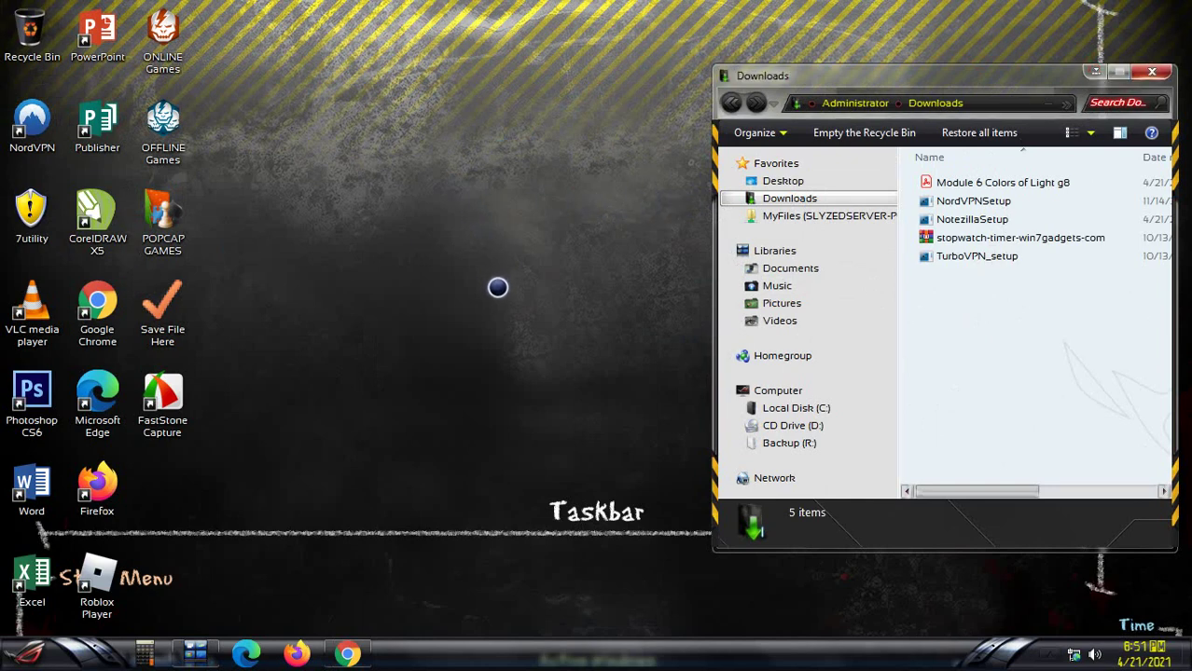
right_click(457, 285)
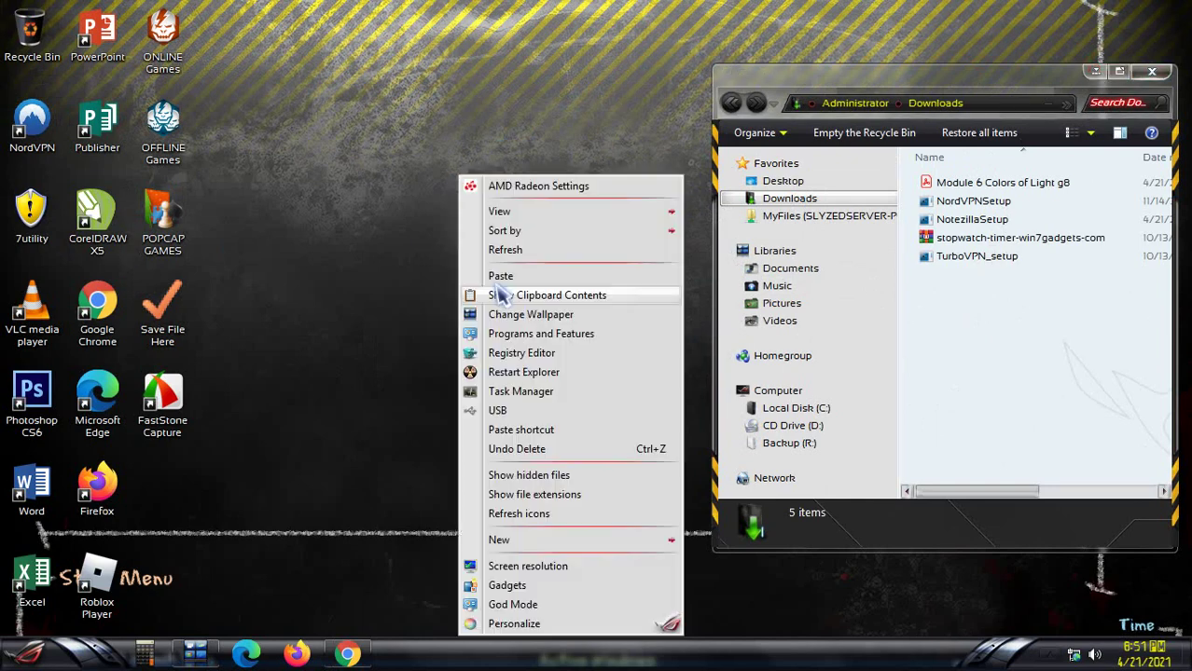
left_click(526, 240)
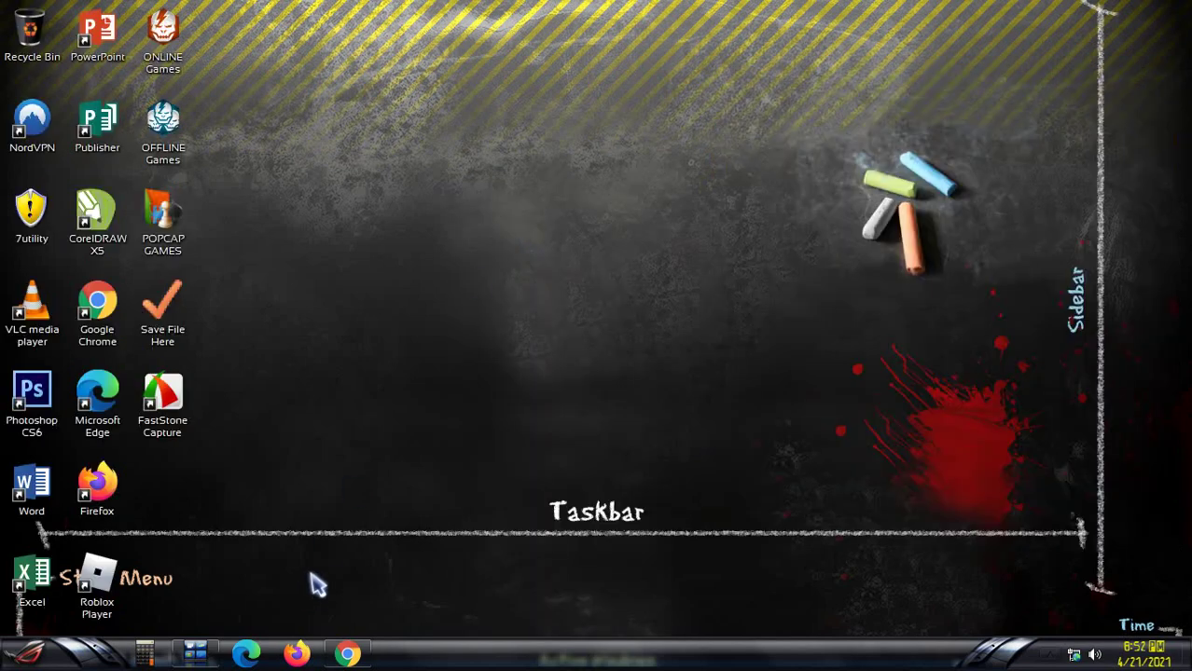
- Launch NotezillaSetup from the Downloads folder and minimize the folder window
left_click(195, 653)
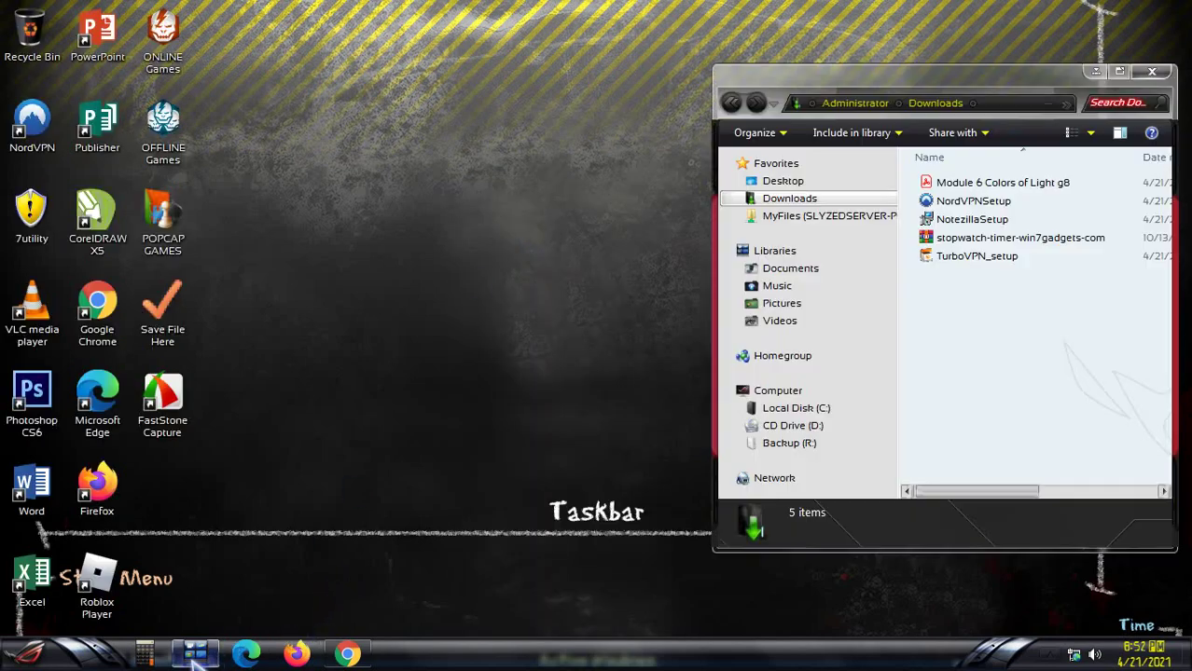
left_click(975, 220)
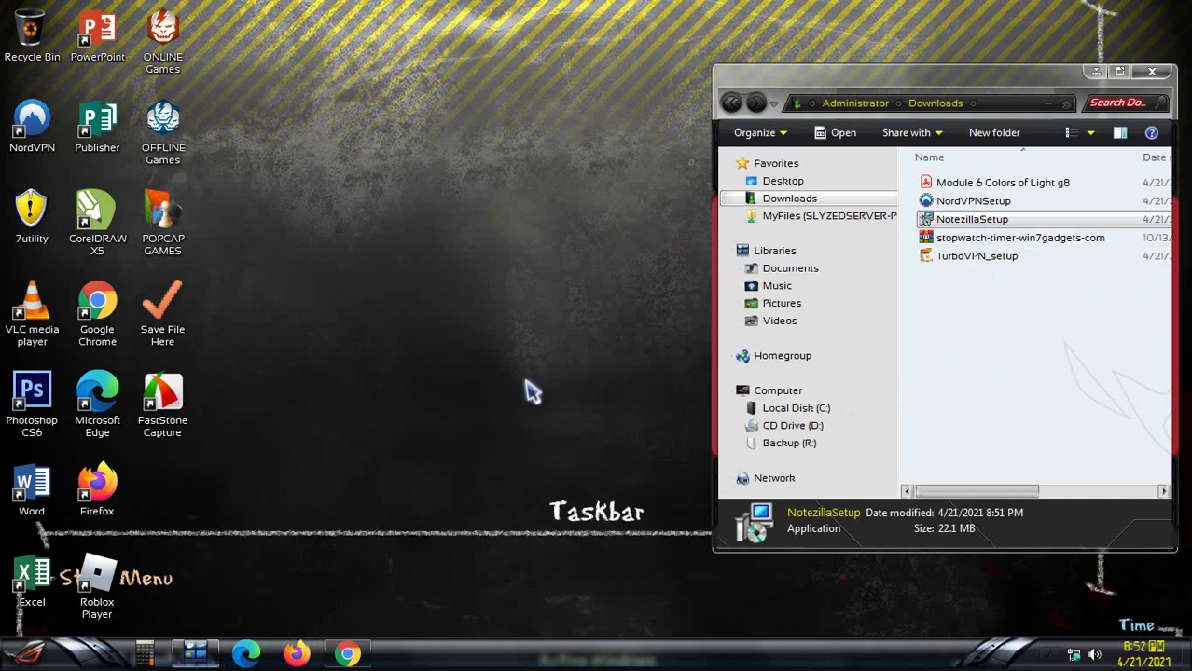
left_click(1094, 71)
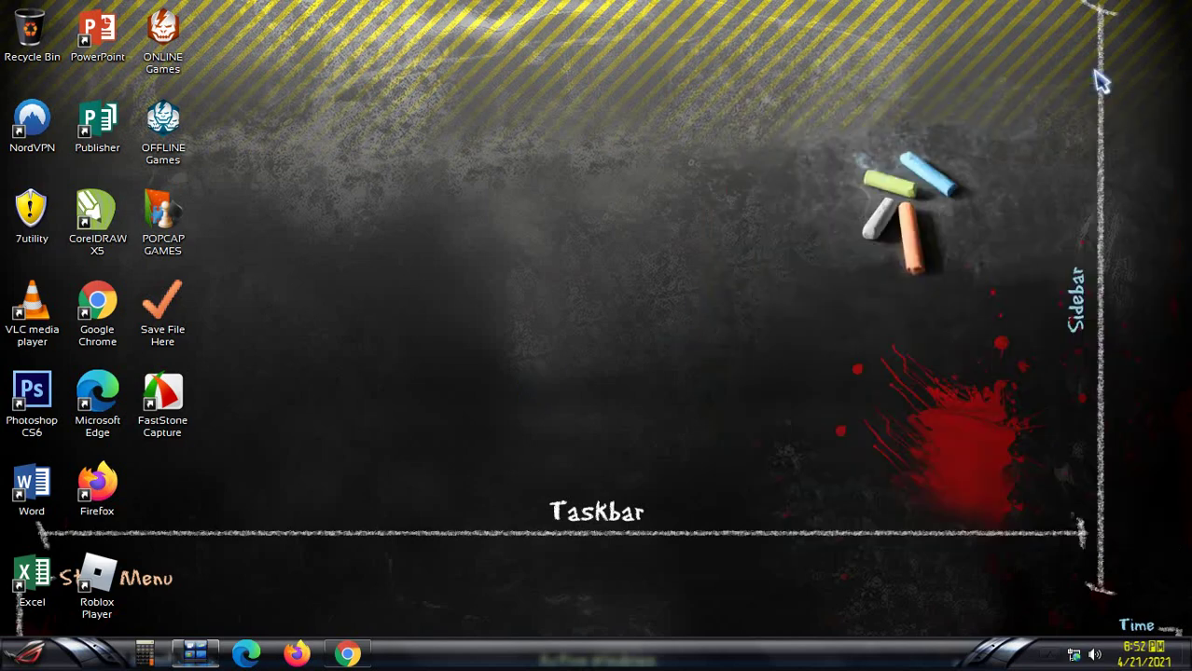
right_click(525, 229)
left_click(590, 252)
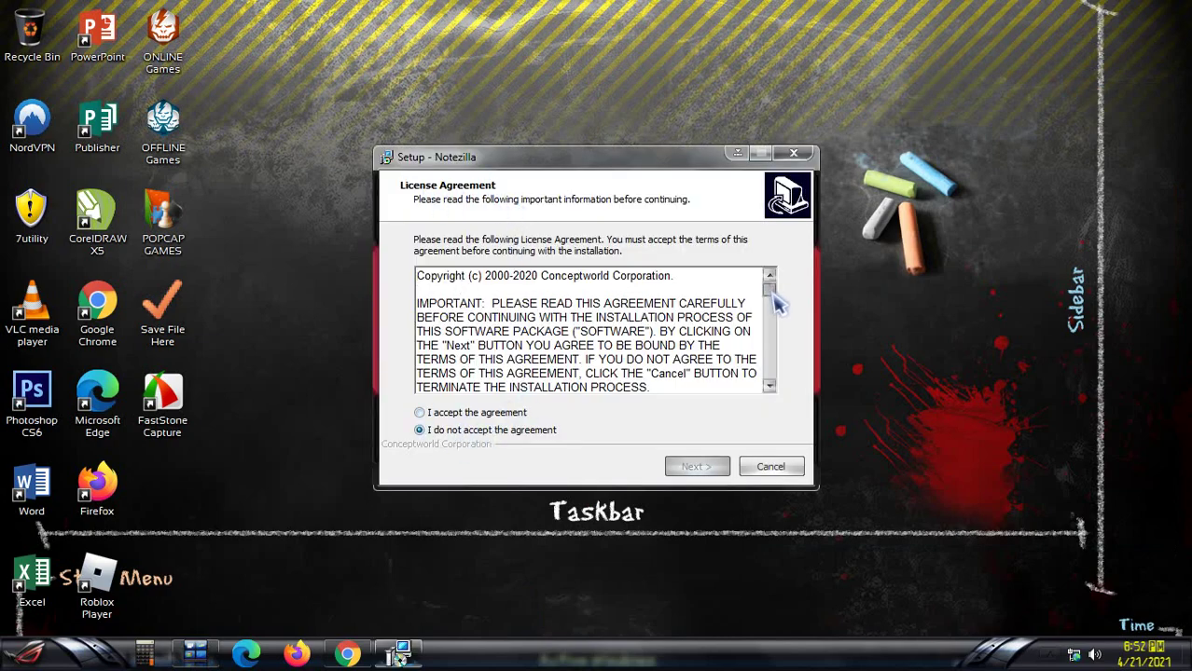
- Scroll through the Notezilla license agreement to its end, accept it and continue the setup
left_click_drag(771, 297, 770, 353)
mouse_move(774, 383)
left_mouse_down()
mouse_move(787, 293)
mouse_move(771, 386)
left_mouse_up()
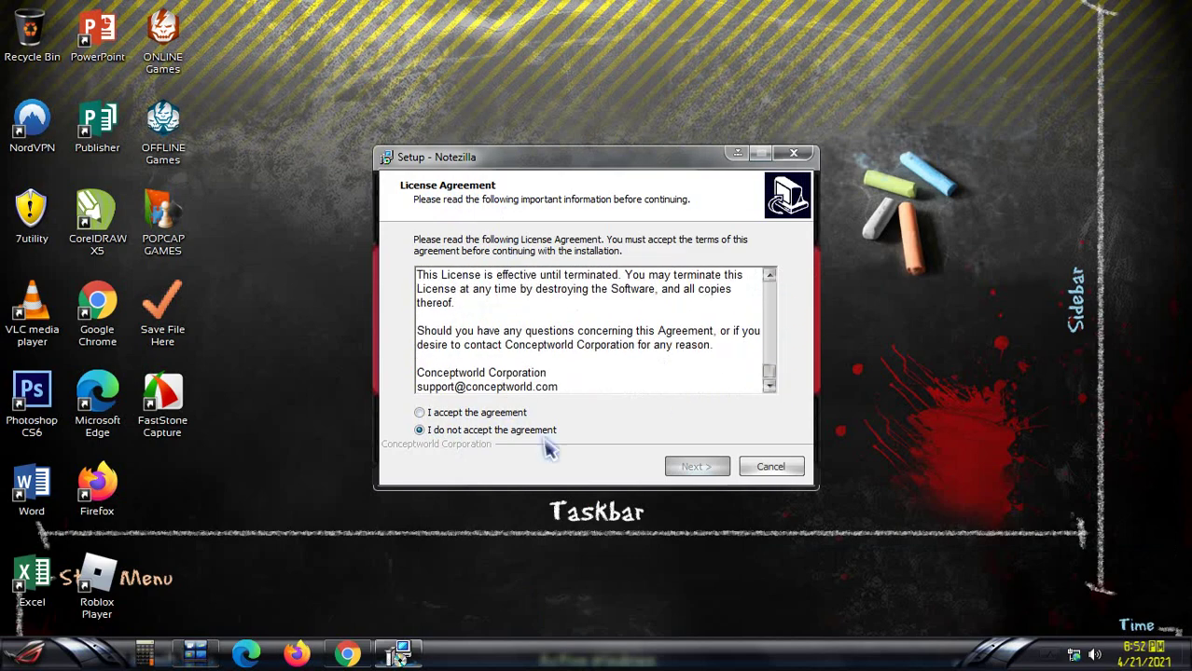
left_click(419, 412)
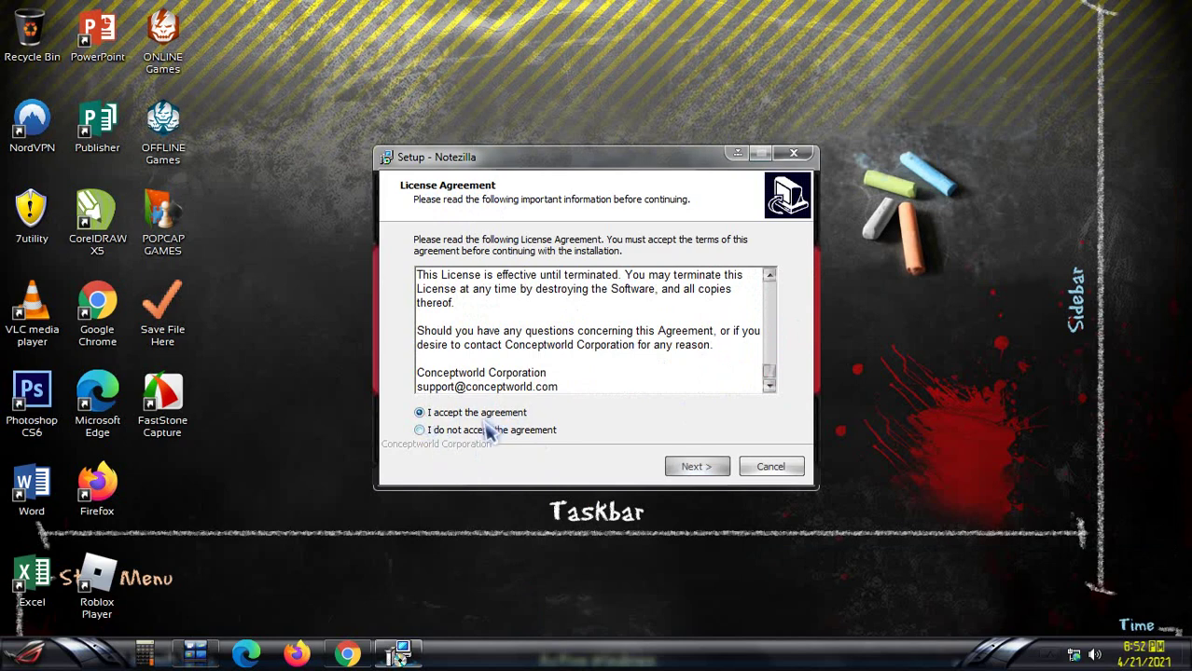
left_click(705, 467)
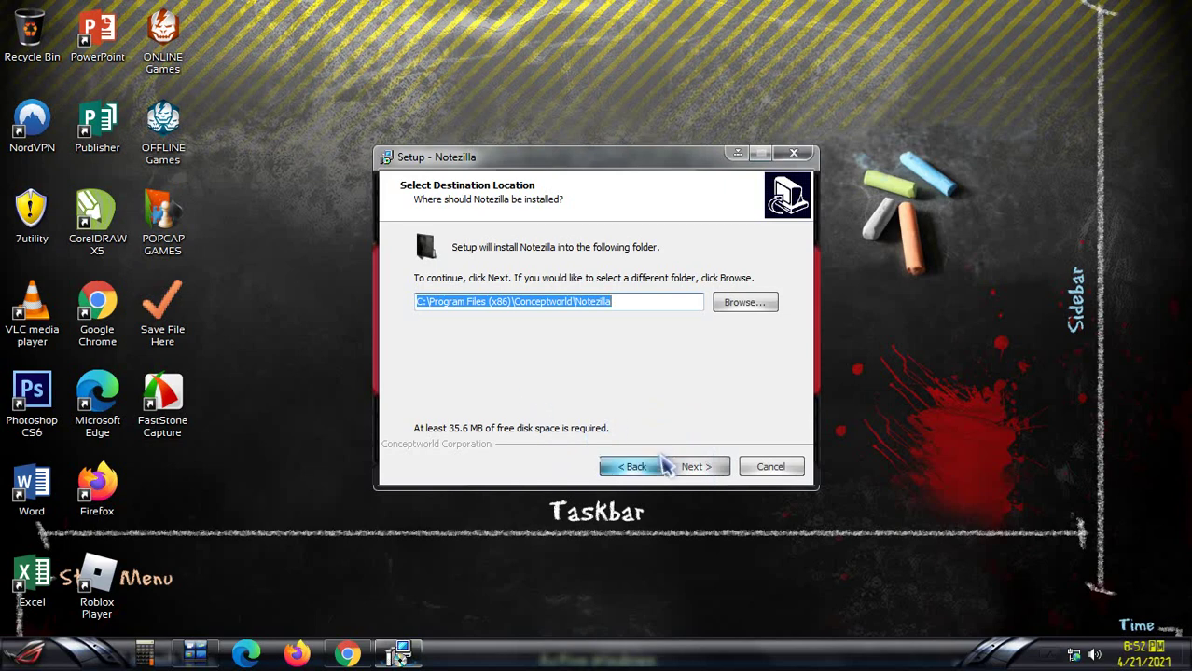
- Install Notezilla into the existing C:\Program Files (x86)\Conceptworld\Notezilla folder and finish the setup with Launch Notezilla enabled
left_click(695, 475)
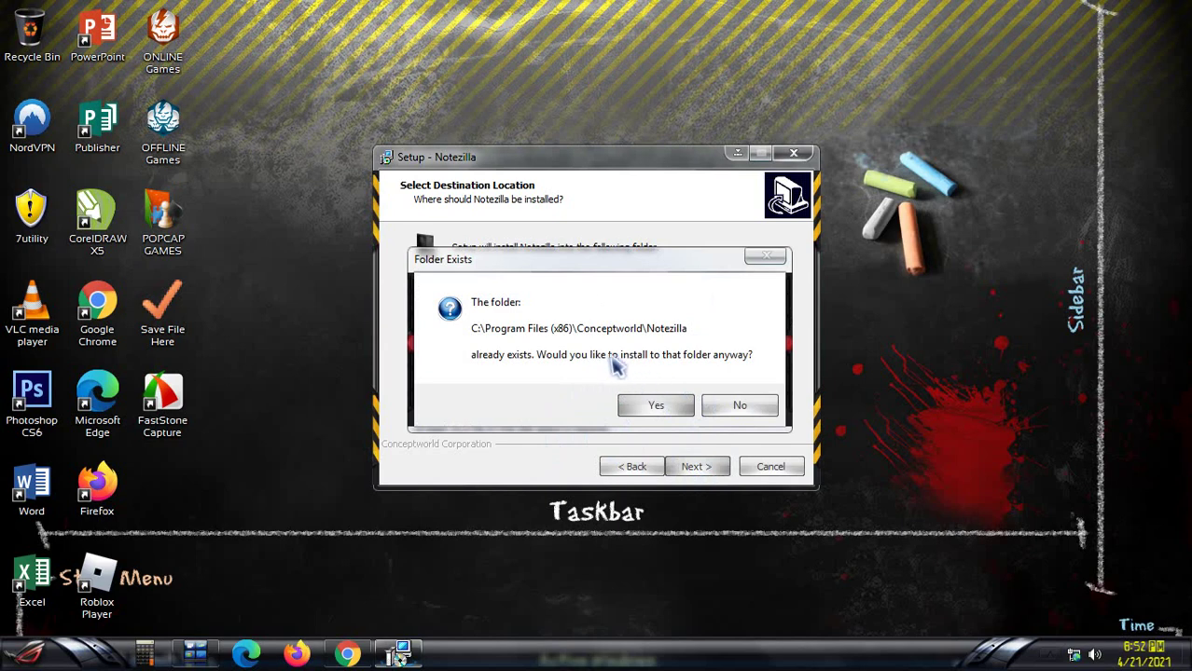
left_click(657, 407)
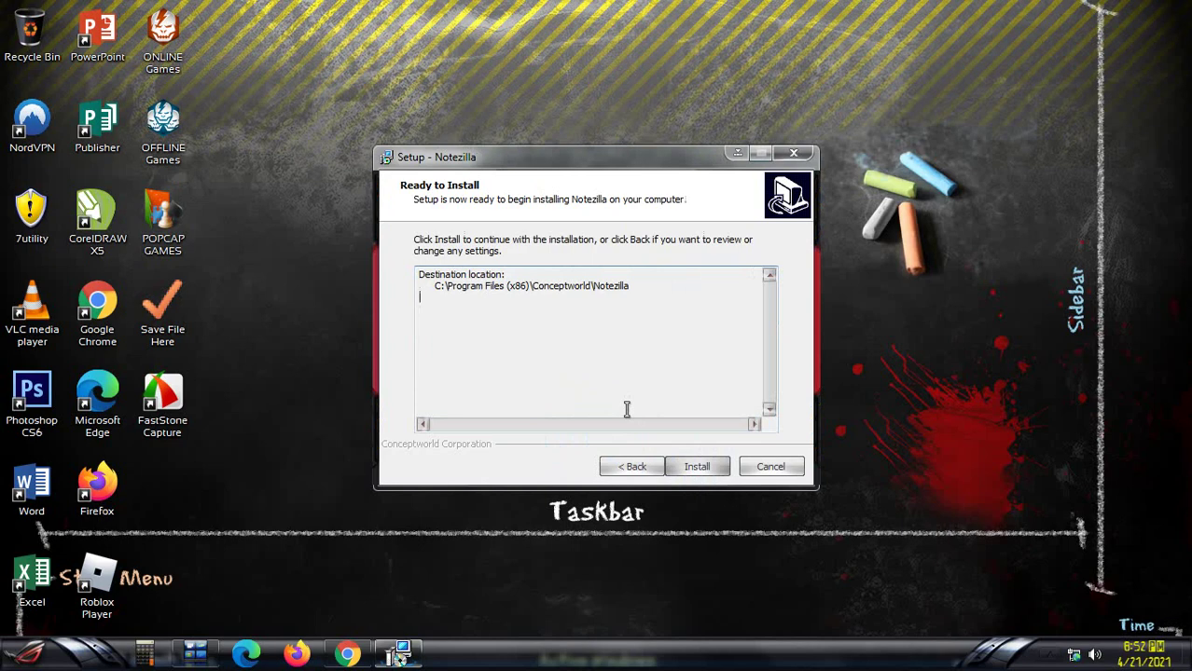
left_click(690, 471)
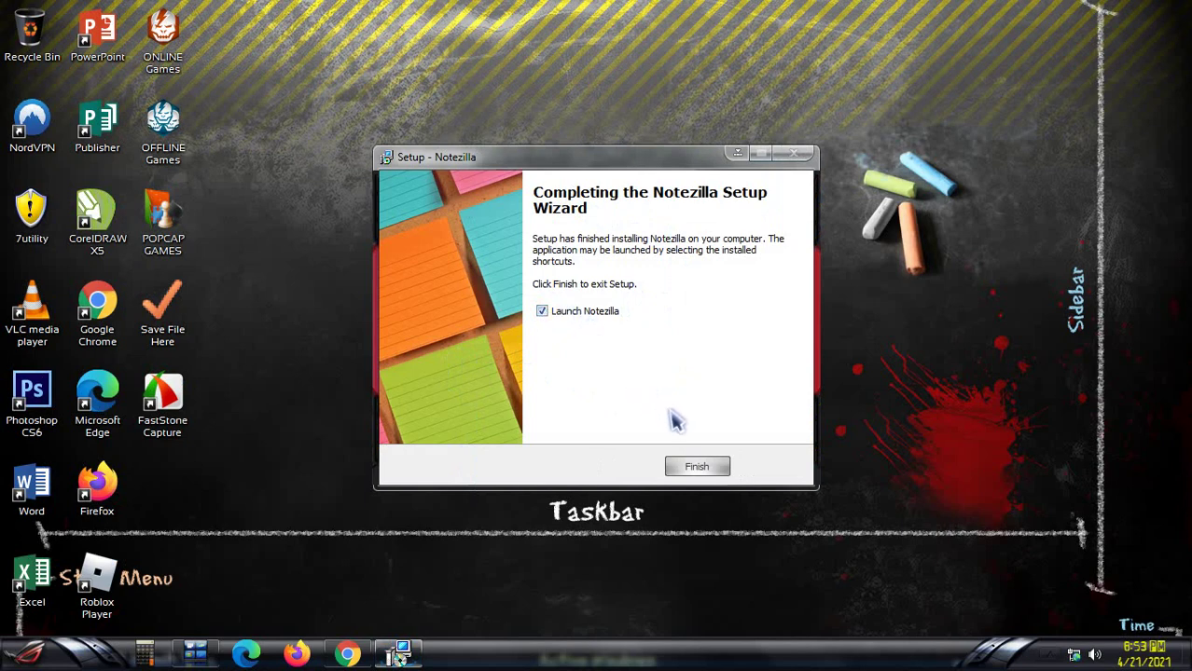
left_click(699, 469)
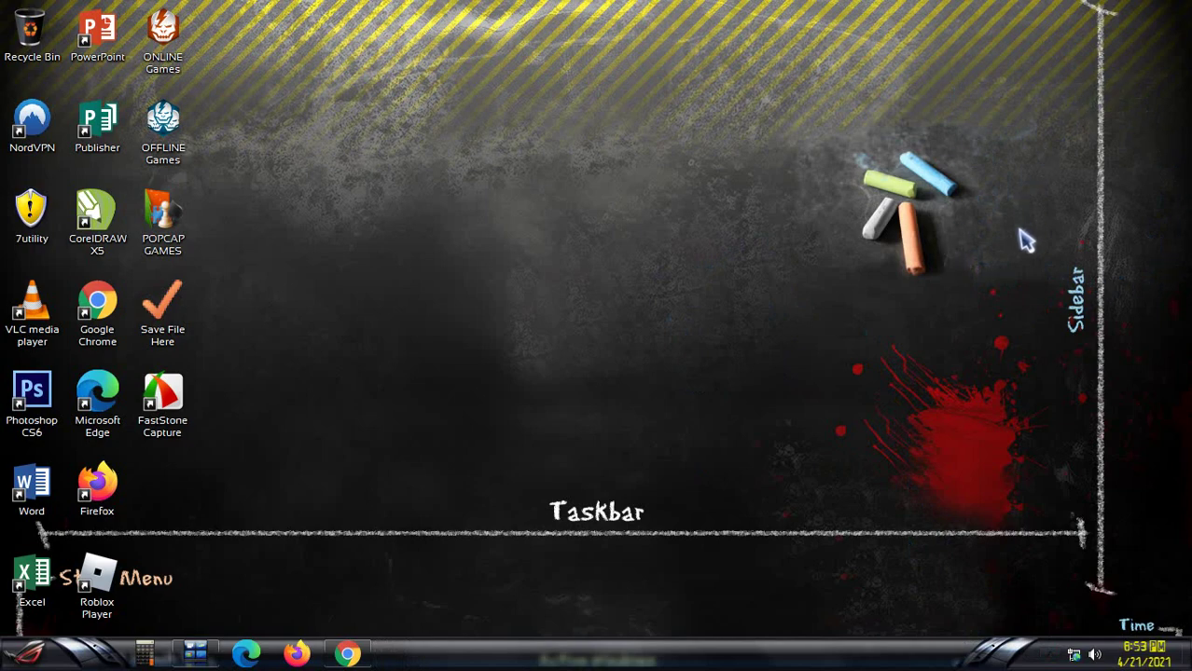
right_click(364, 168)
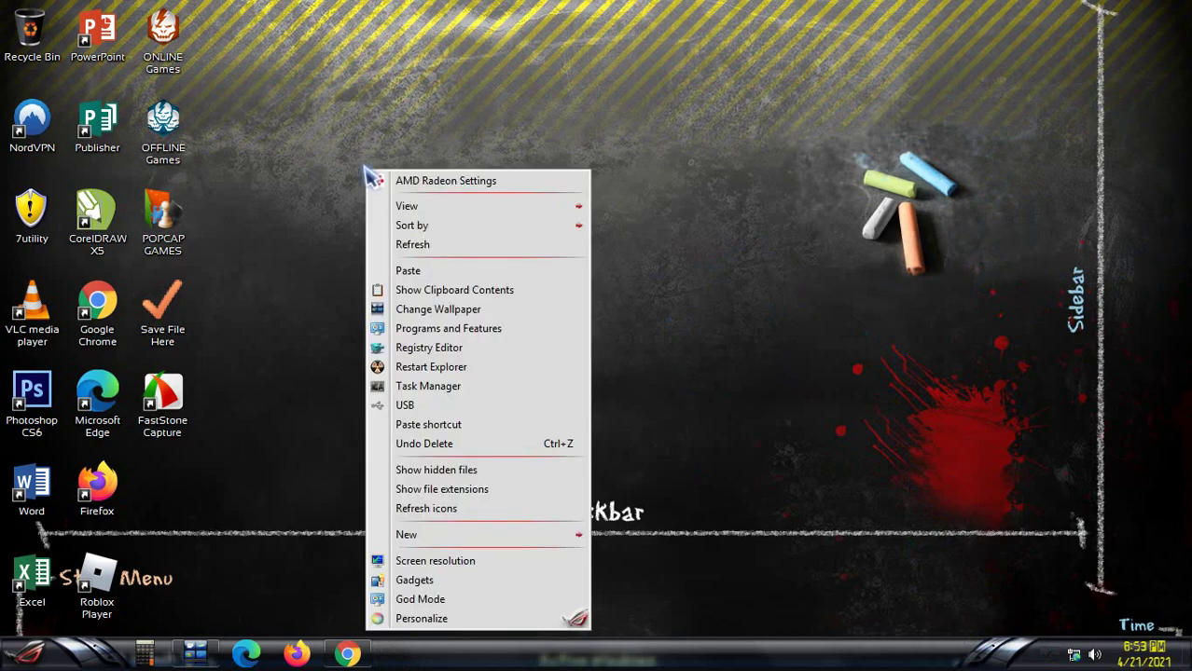
left_click(402, 246)
right_click(313, 168)
left_click(352, 247)
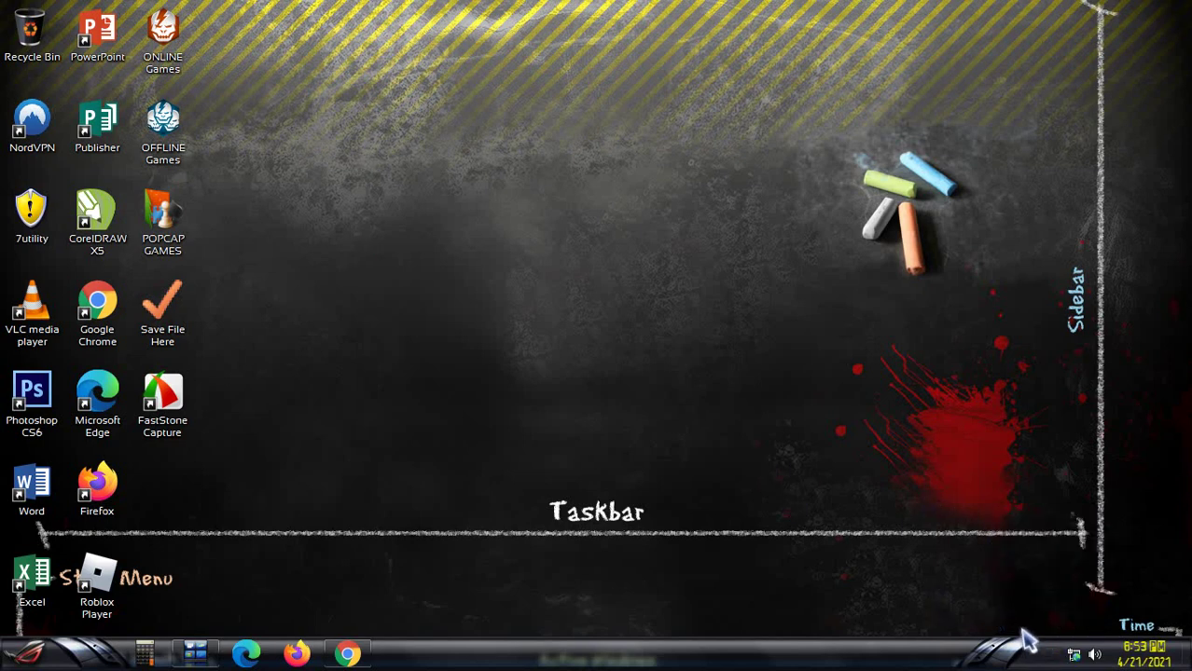
- Create a new sticky note from Notezilla's notification-area icon and move it next to the desktop icons
left_click(1050, 655)
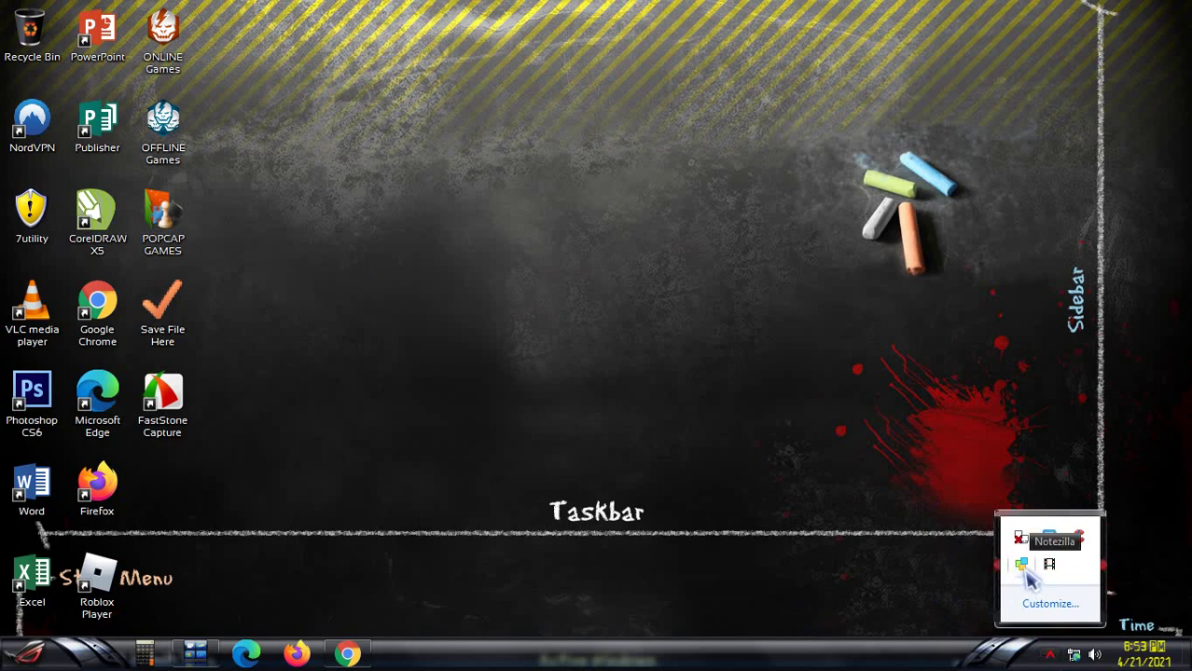
left_click(1049, 656)
left_click(1049, 656)
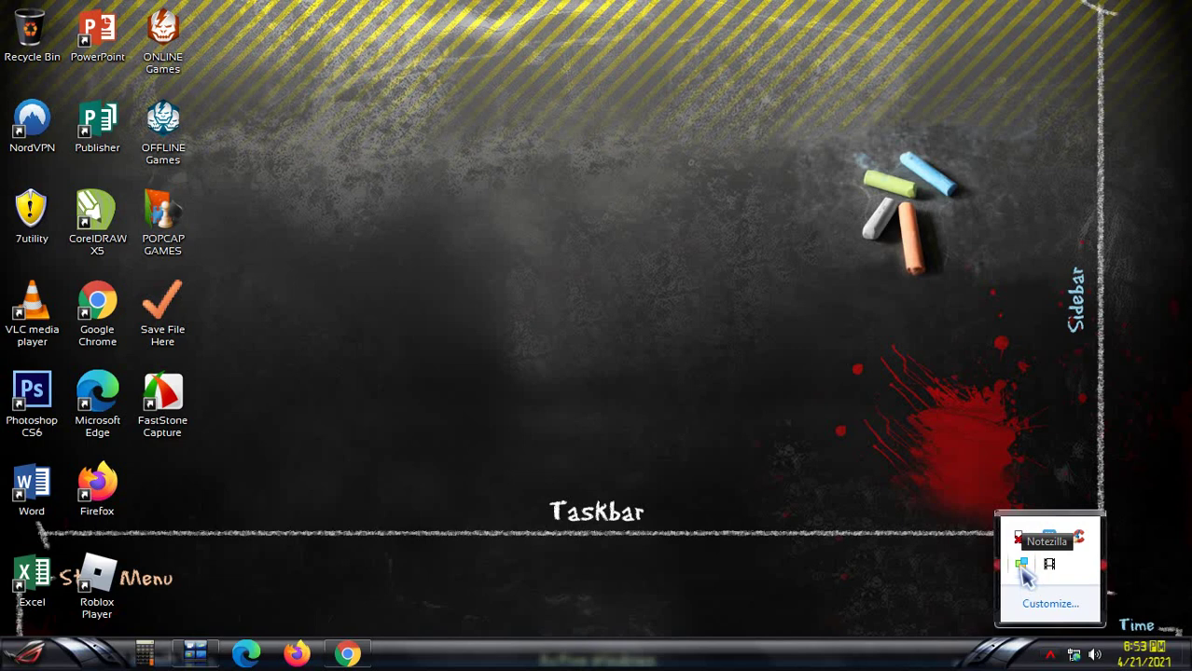
right_click(1022, 571)
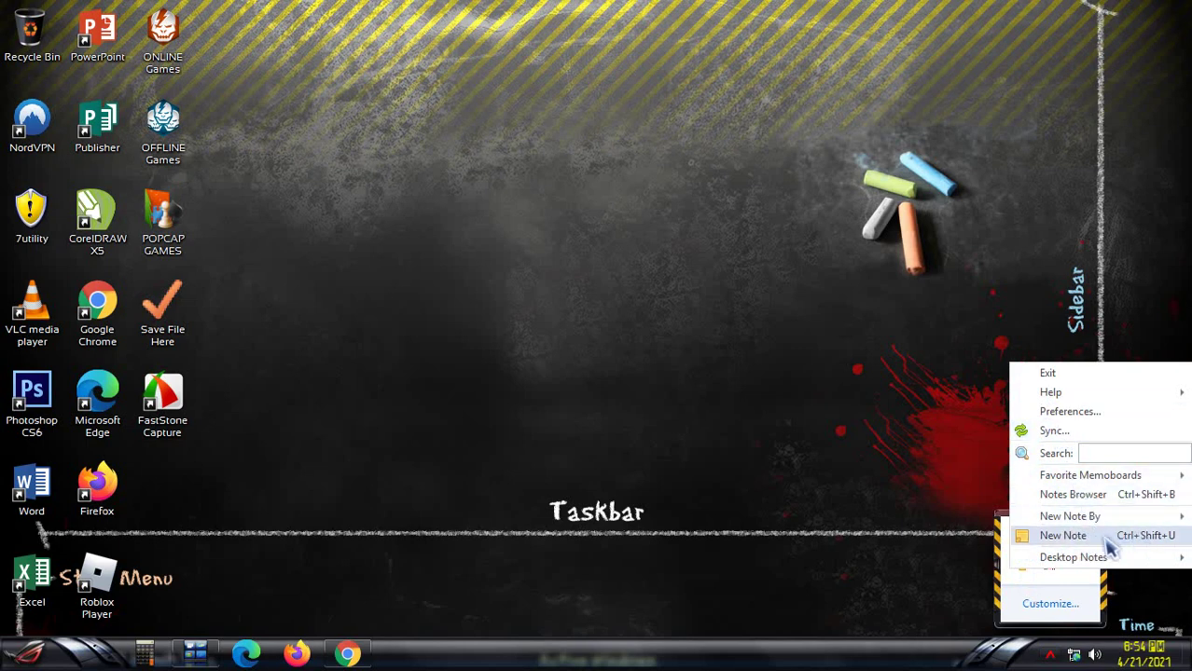
left_click(1142, 537)
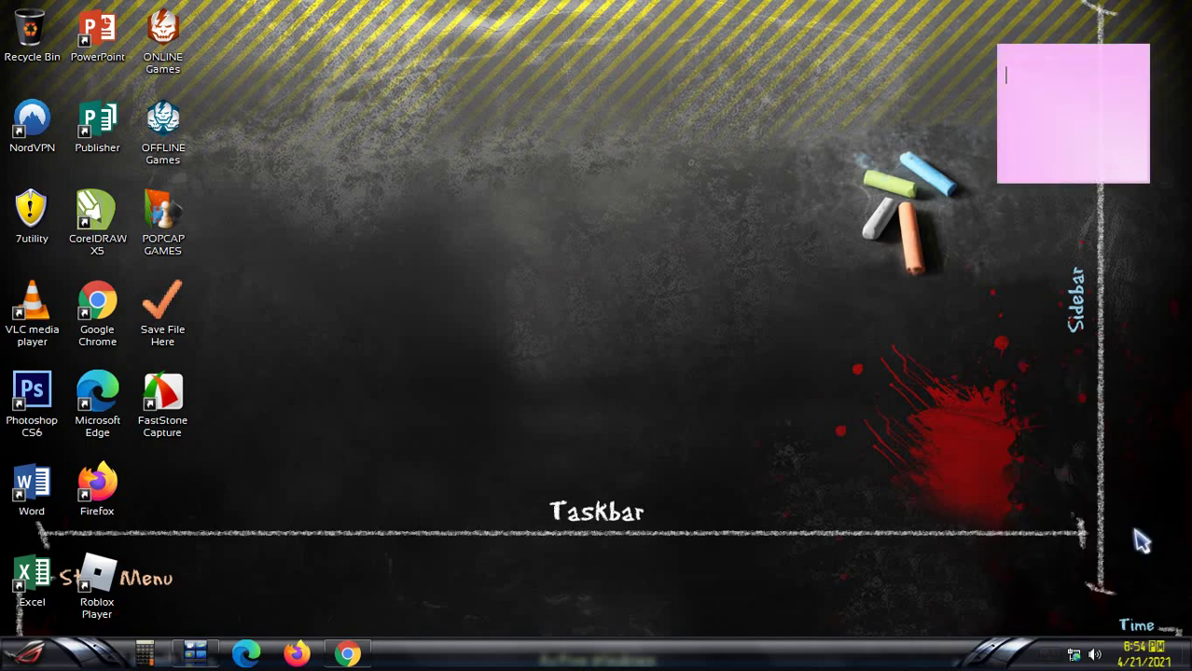
left_click(1067, 55)
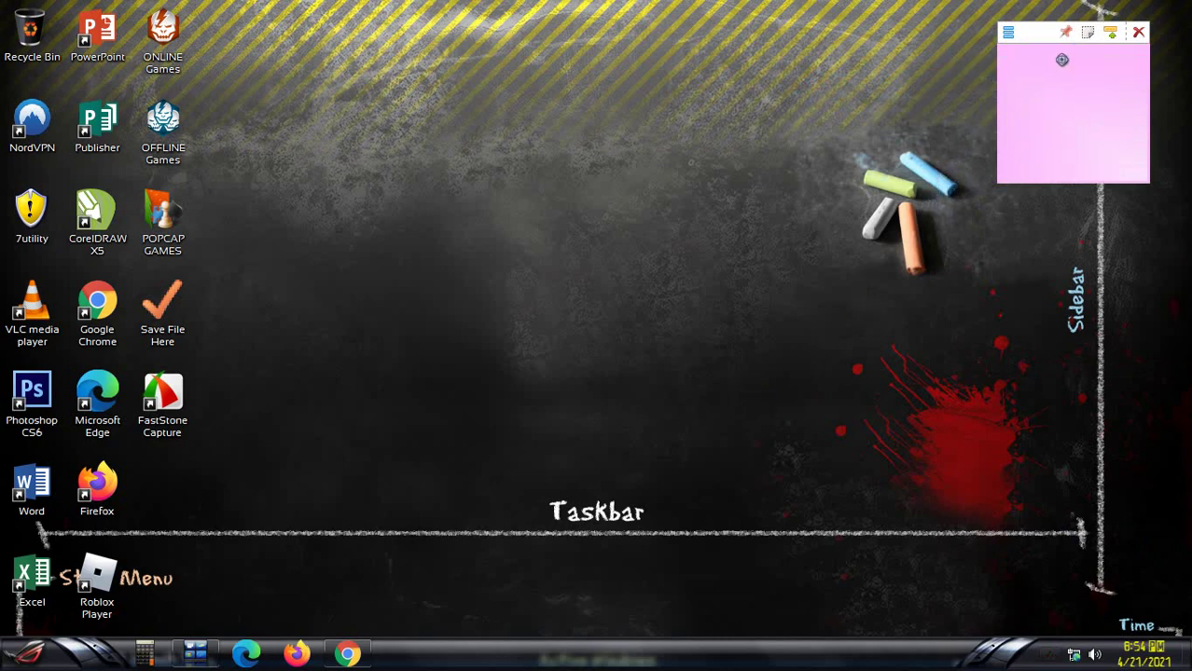
left_click_drag(1058, 58, 373, 110)
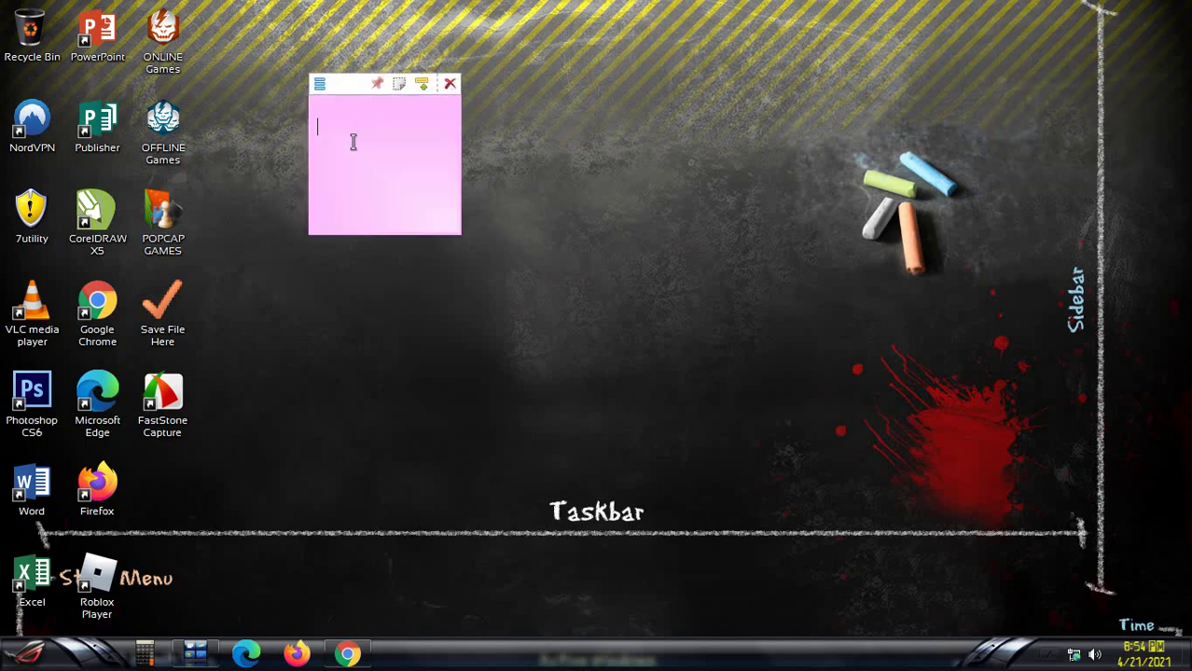
- Set the sticky note's color to magenta
left_click(320, 85)
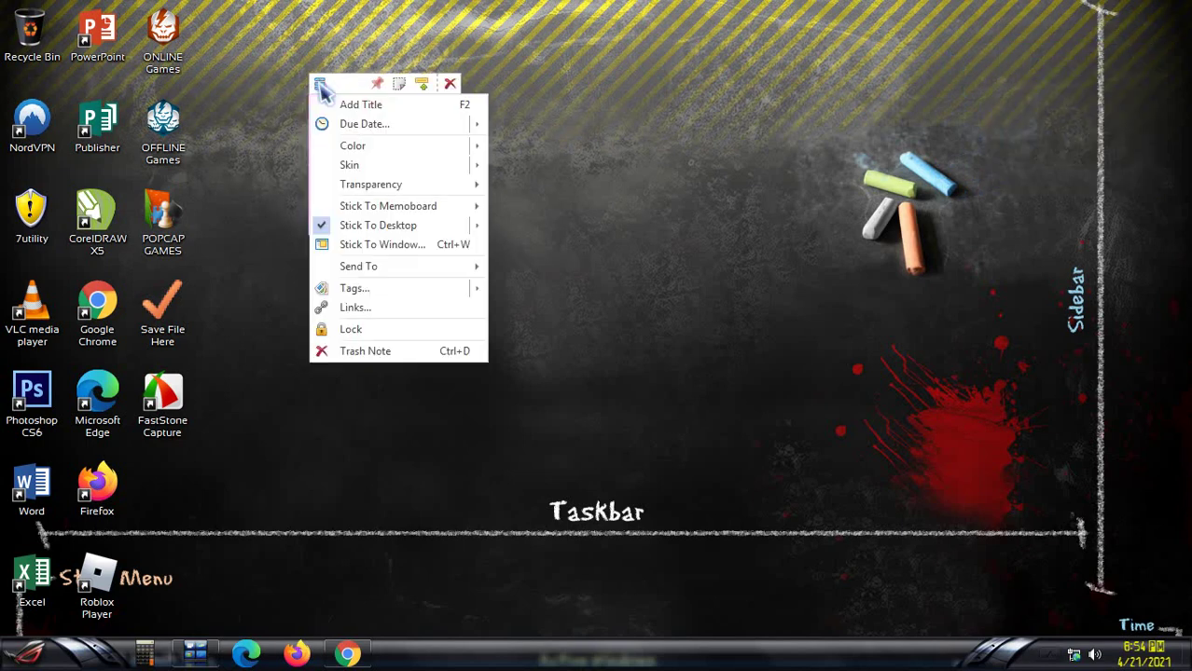
mouse_move(377, 157)
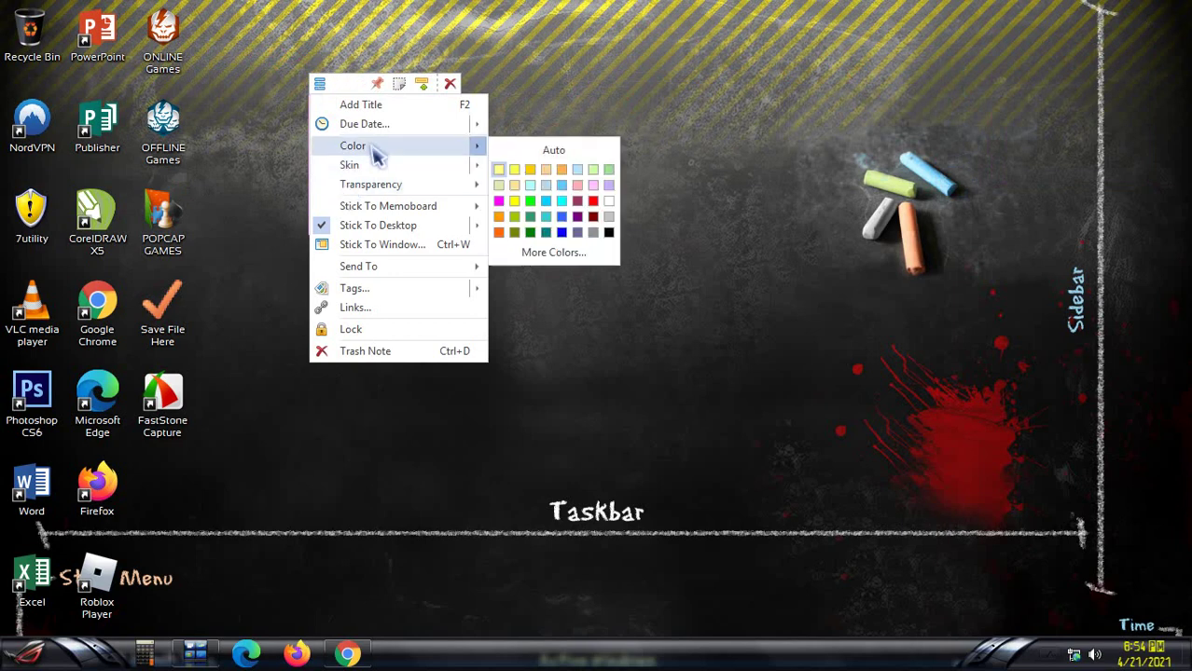
left_click(498, 201)
- Set the sticky note's color to red
left_click(320, 85)
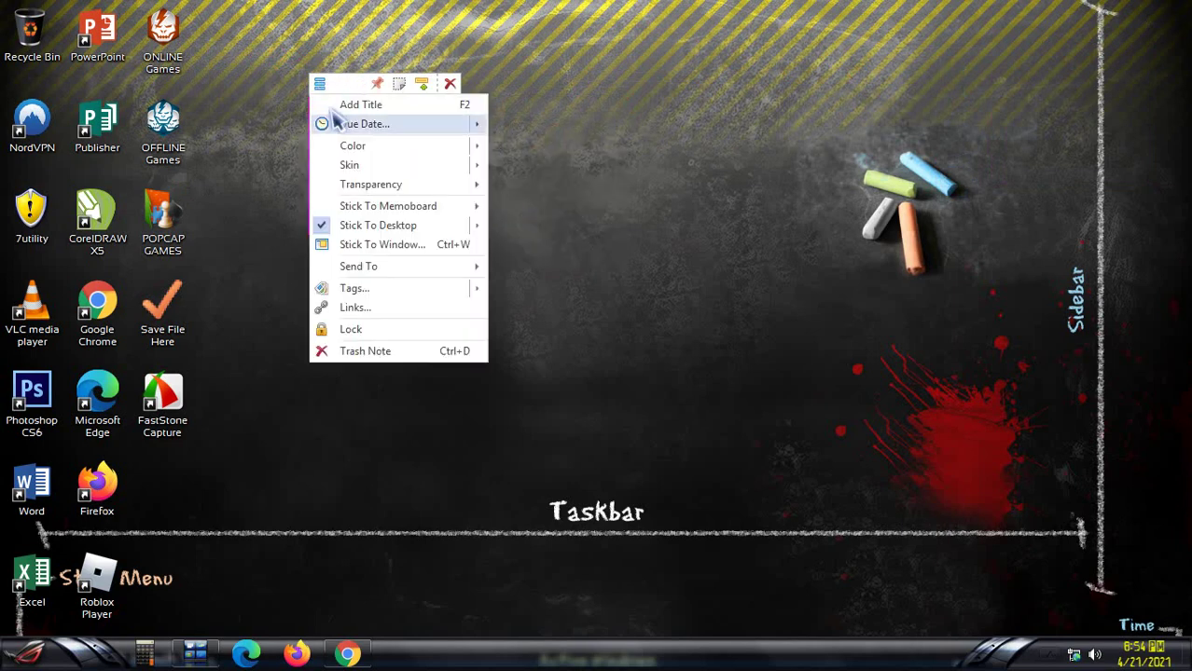
mouse_move(417, 152)
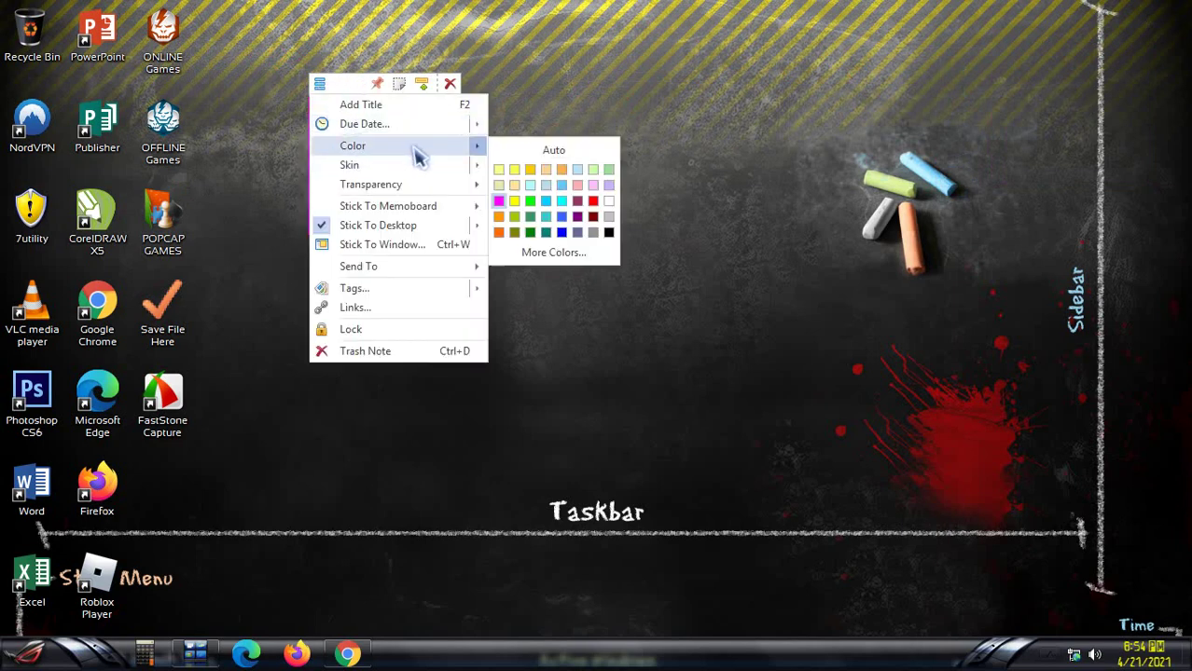
left_click(592, 201)
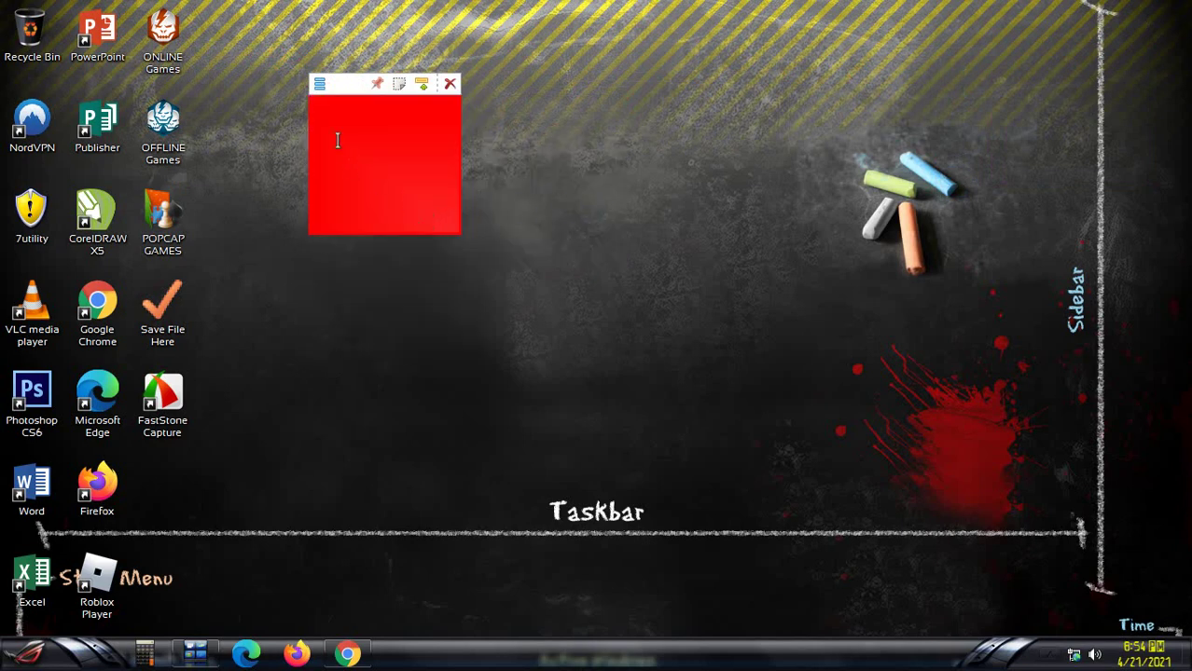
- Set the red note's transparency to High and shift the note around the upper part of the desktop
left_click(320, 85)
mouse_move(372, 187)
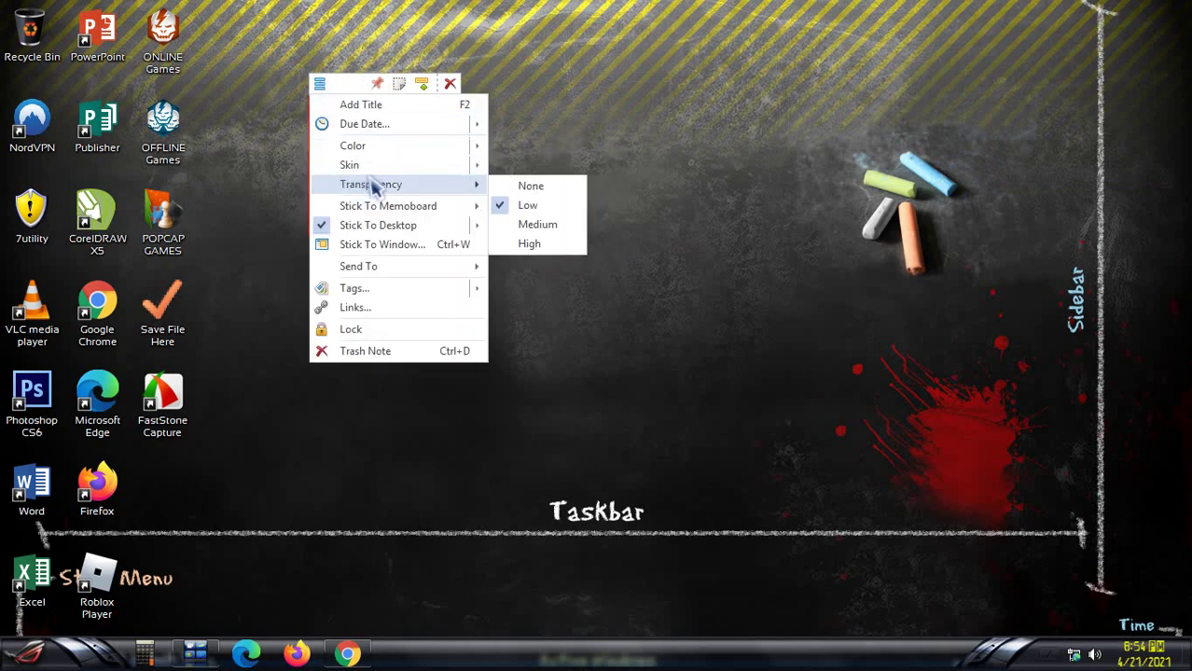
left_click(529, 244)
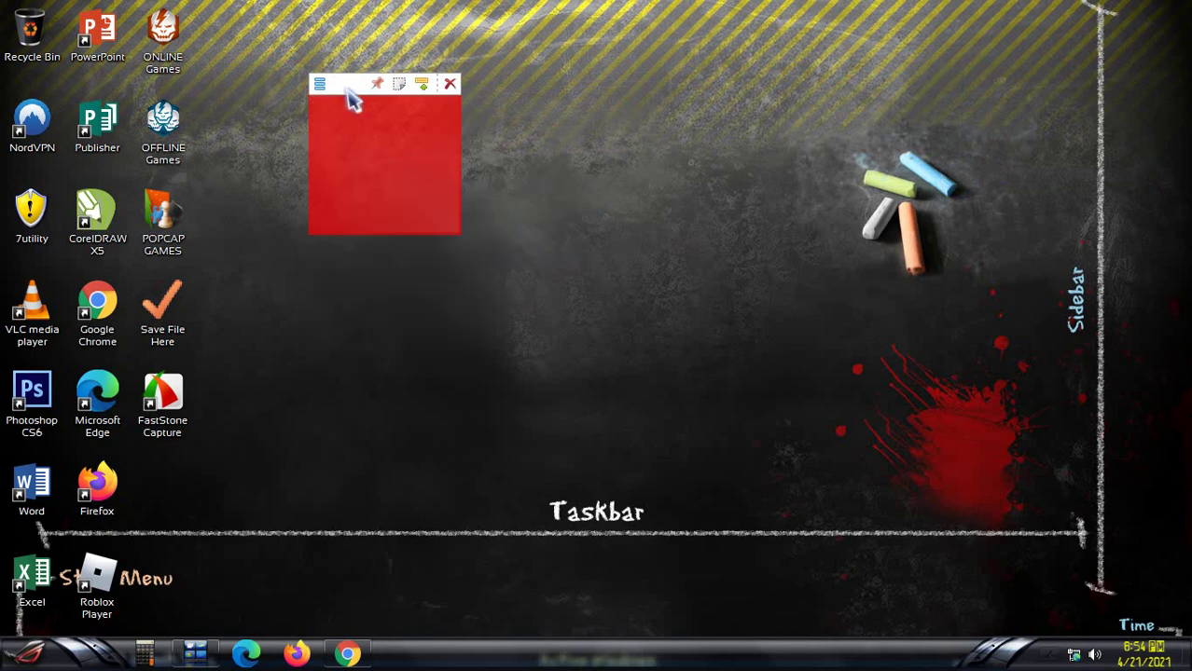
left_click_drag(352, 112, 395, 39)
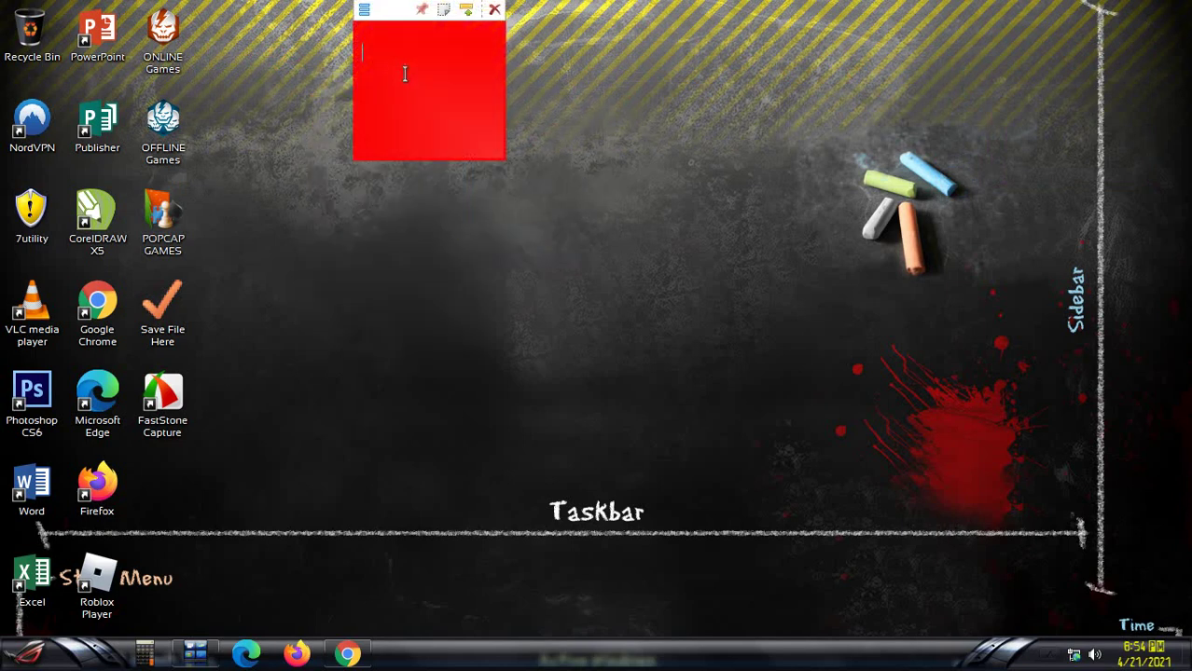
left_click(363, 9)
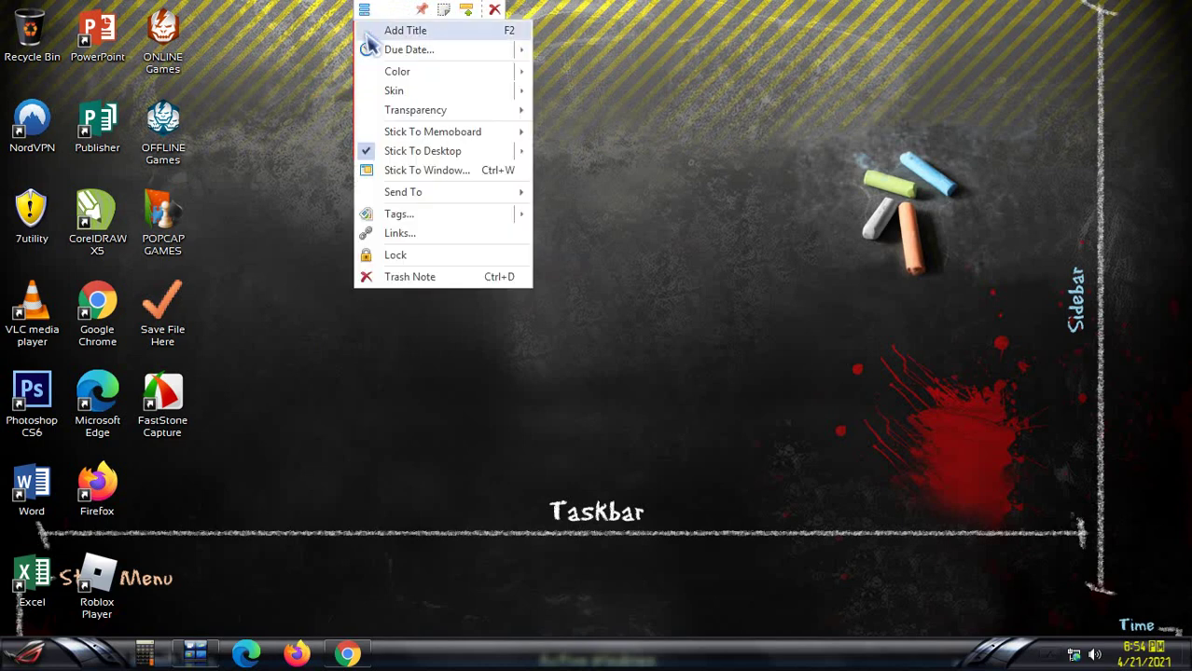
mouse_move(427, 118)
left_click(559, 170)
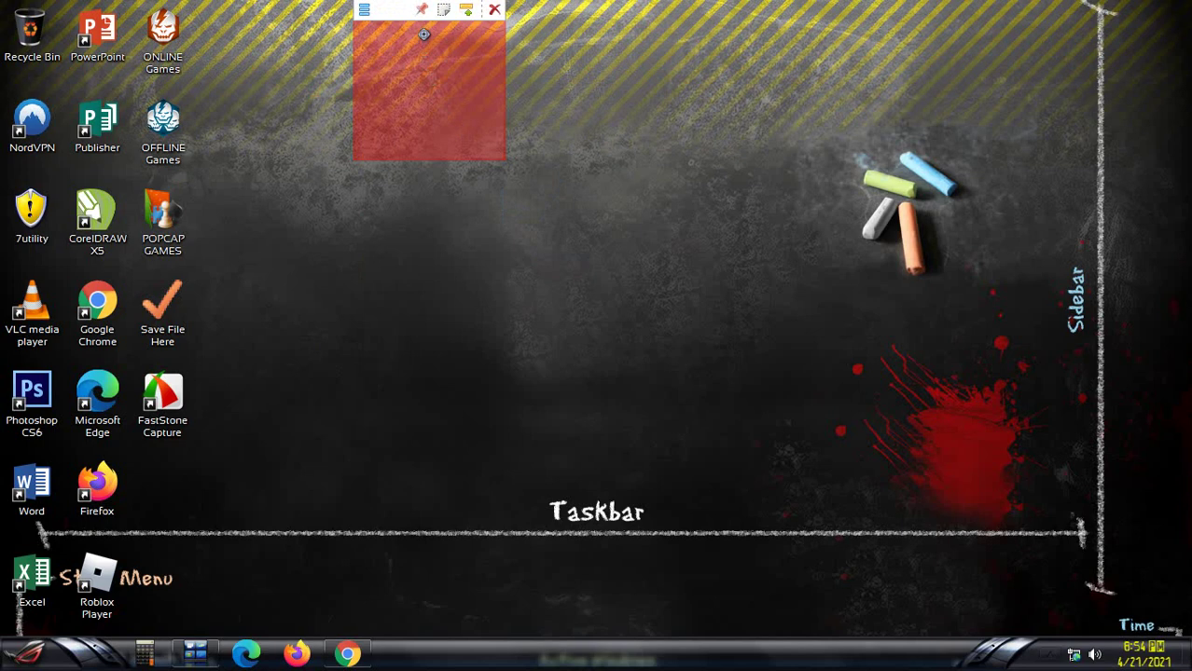
left_click_drag(424, 35, 339, 51)
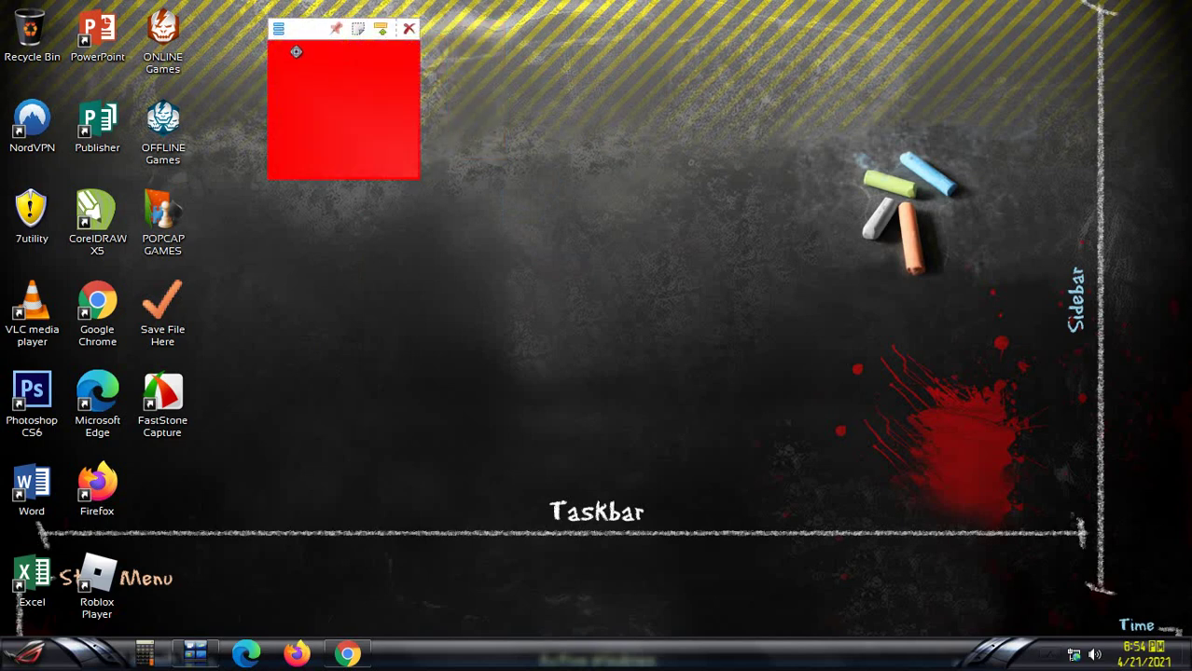
- Set the red note's transparency to None
left_click(278, 30)
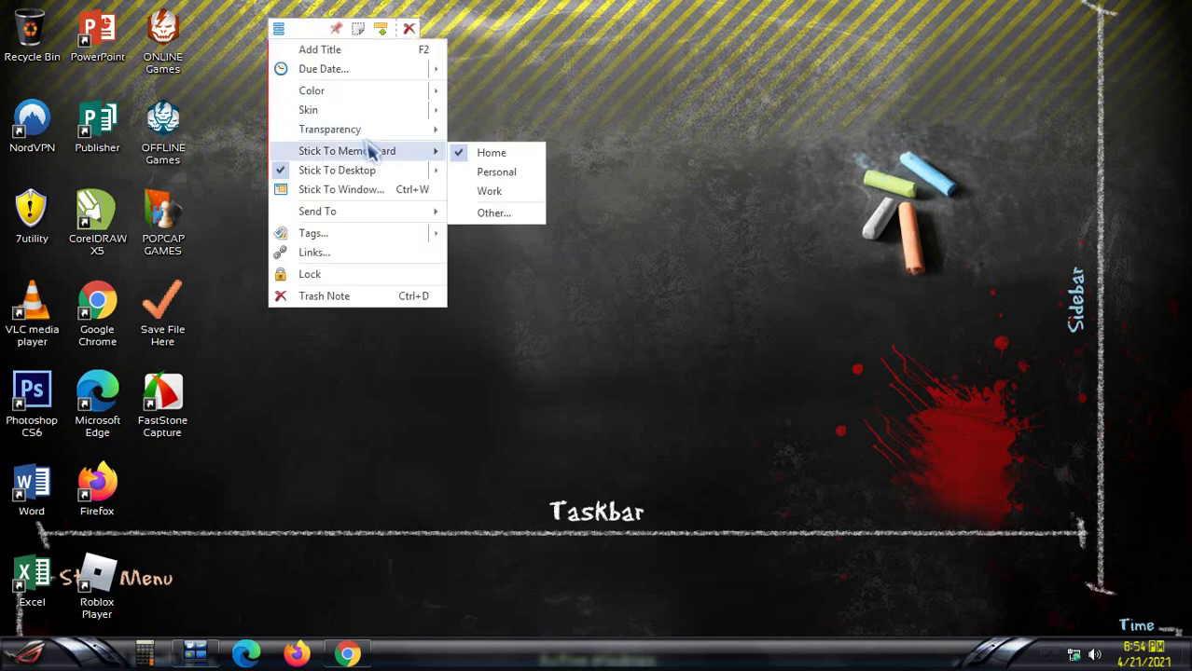
mouse_move(372, 134)
left_click(478, 128)
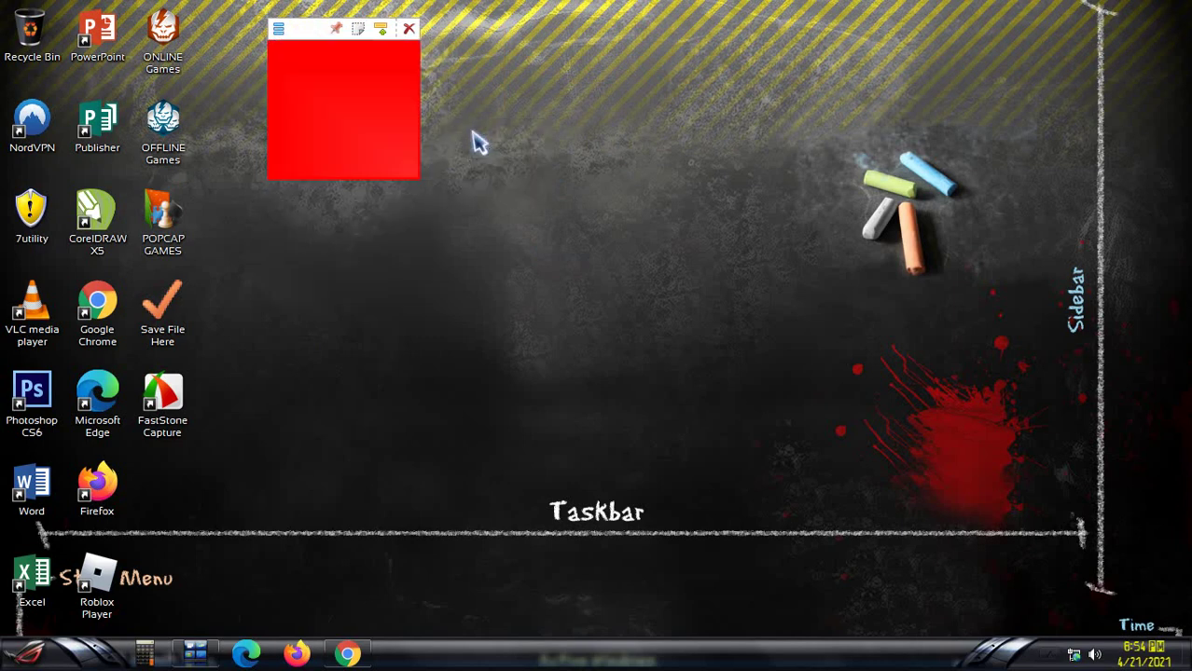
- Set the red note's transparency to Low
left_click(279, 30)
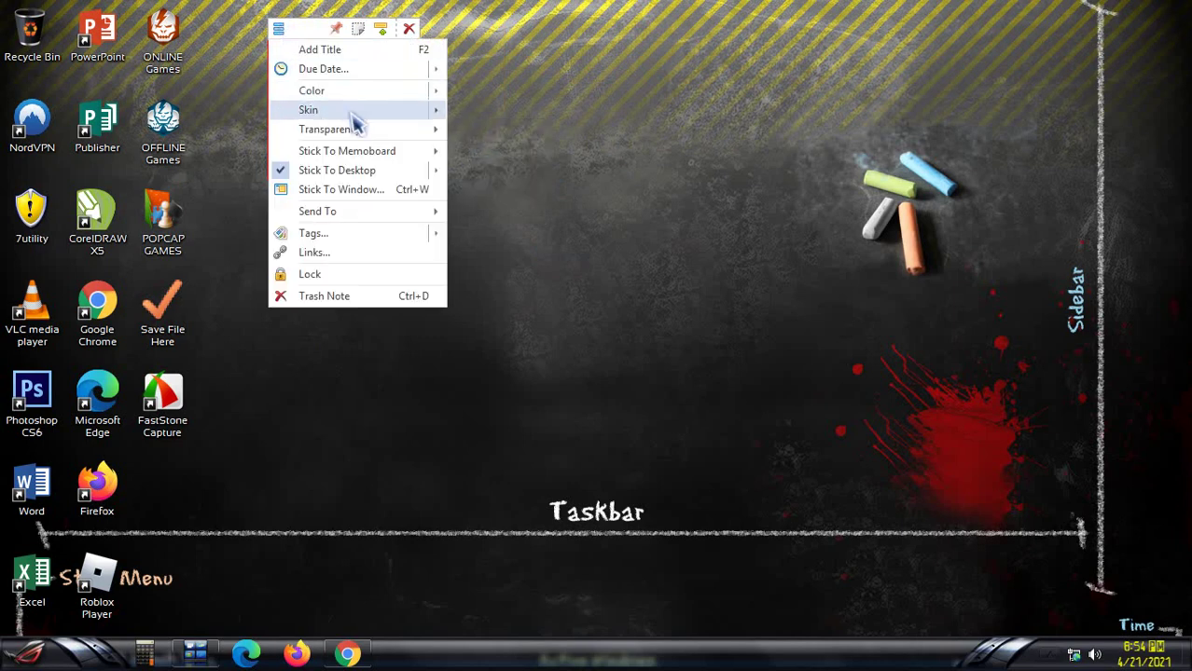
mouse_move(372, 110)
mouse_move(381, 133)
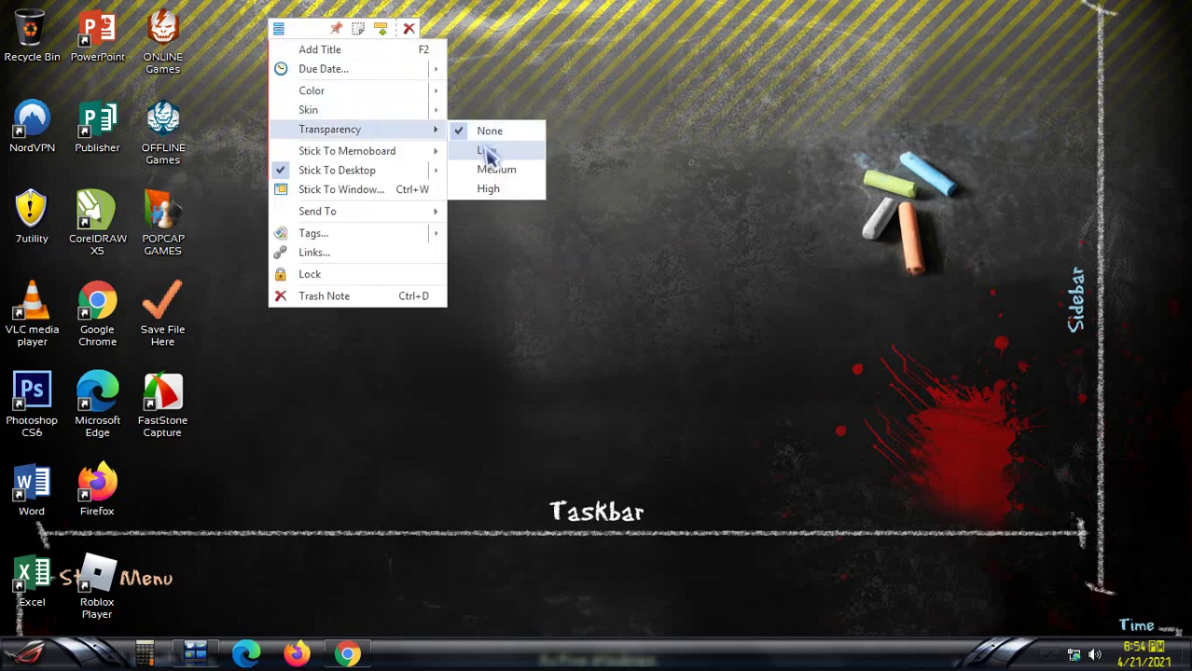
left_click(488, 155)
- Write WELCOME in the red note and make the word bold
left_click(308, 72)
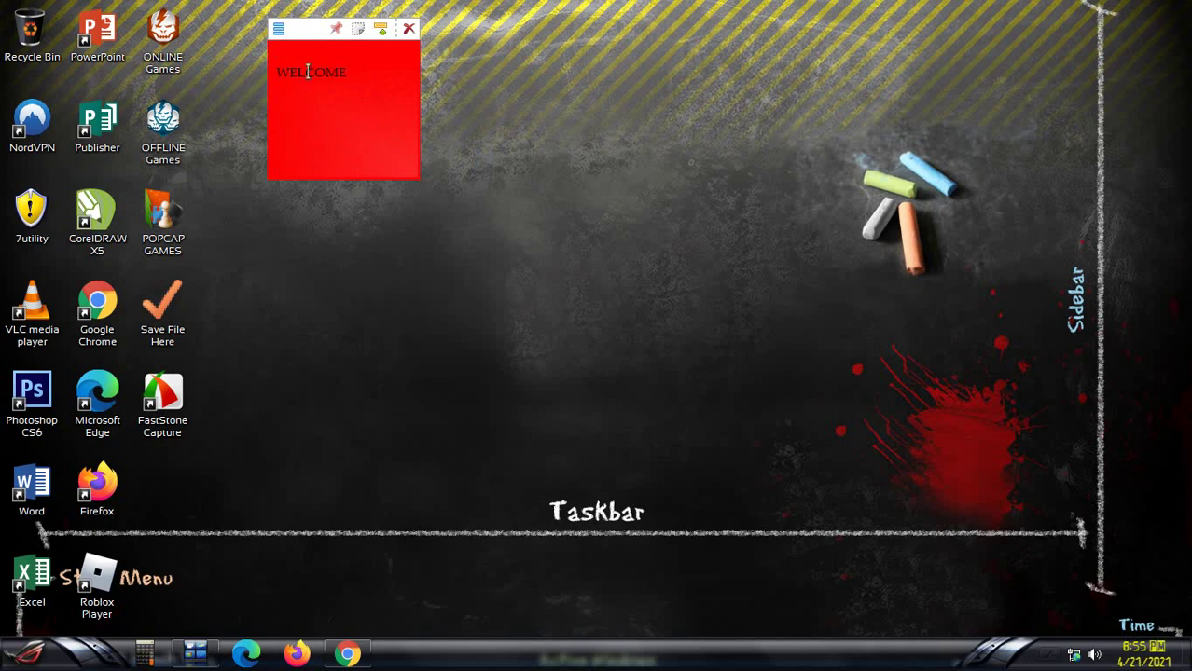
double_click(355, 74)
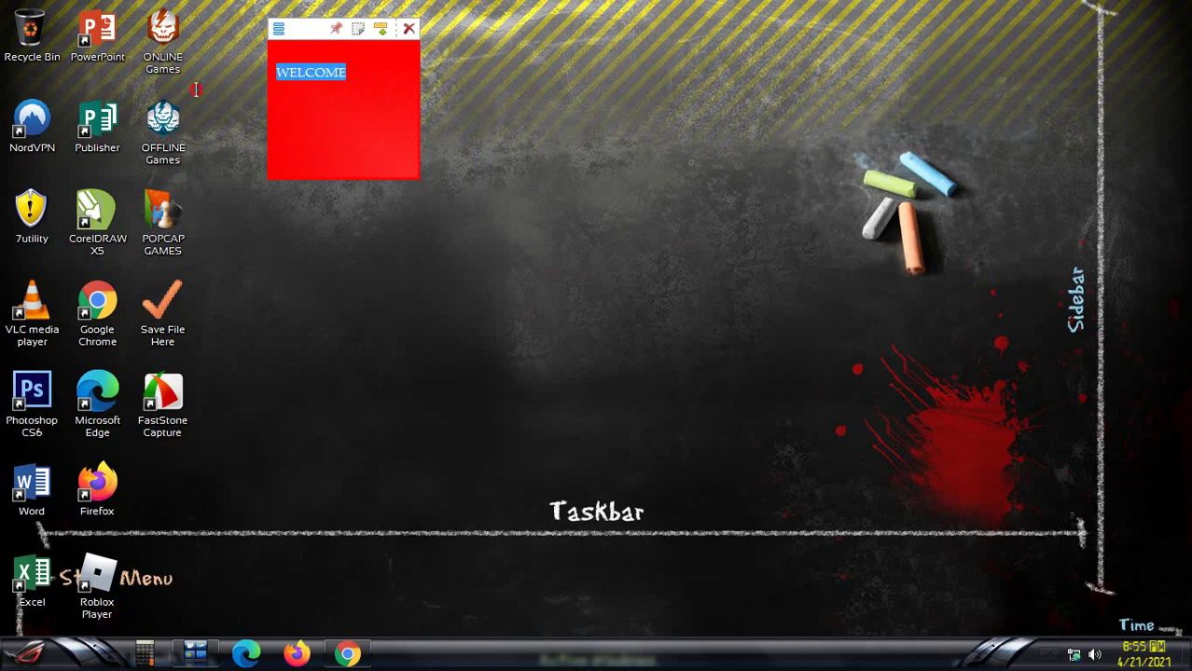
right_click(318, 74)
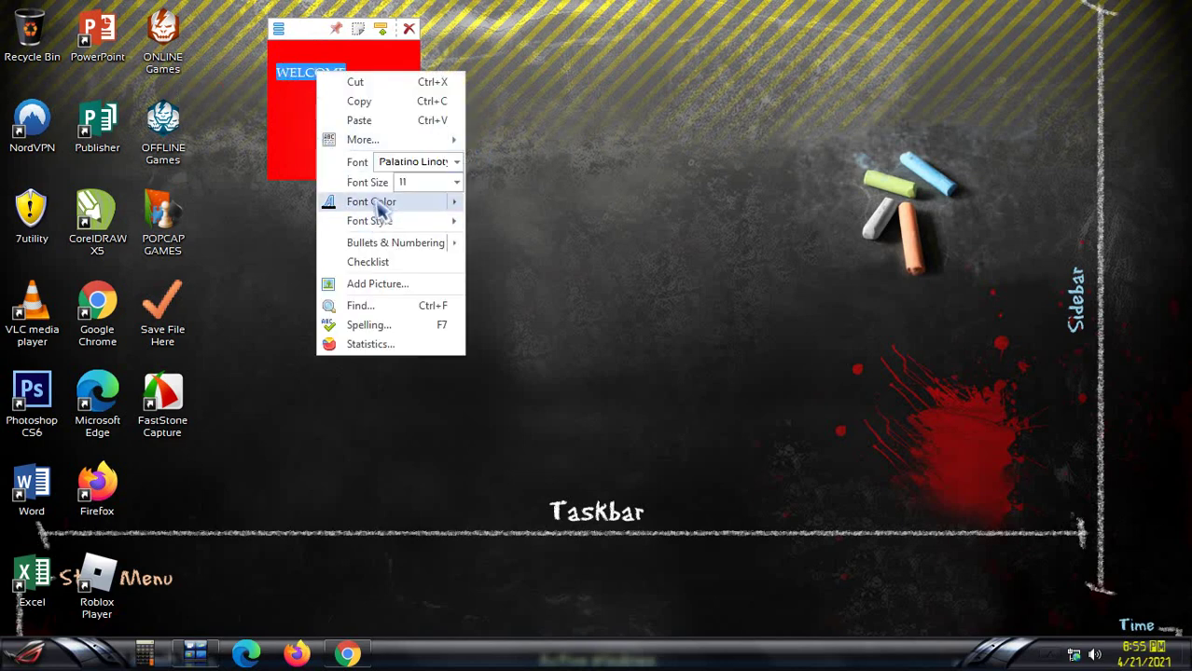
mouse_move(381, 219)
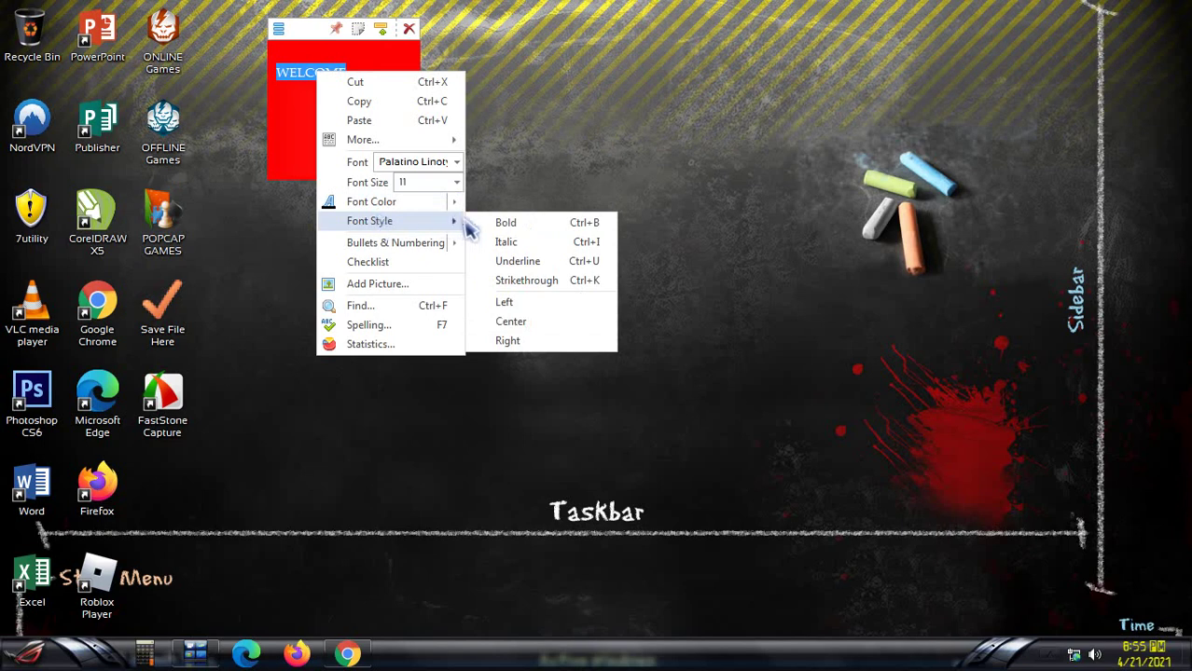
left_click(506, 222)
- Set the WELCOME text to font size 20 and color it bright green
right_click(304, 83)
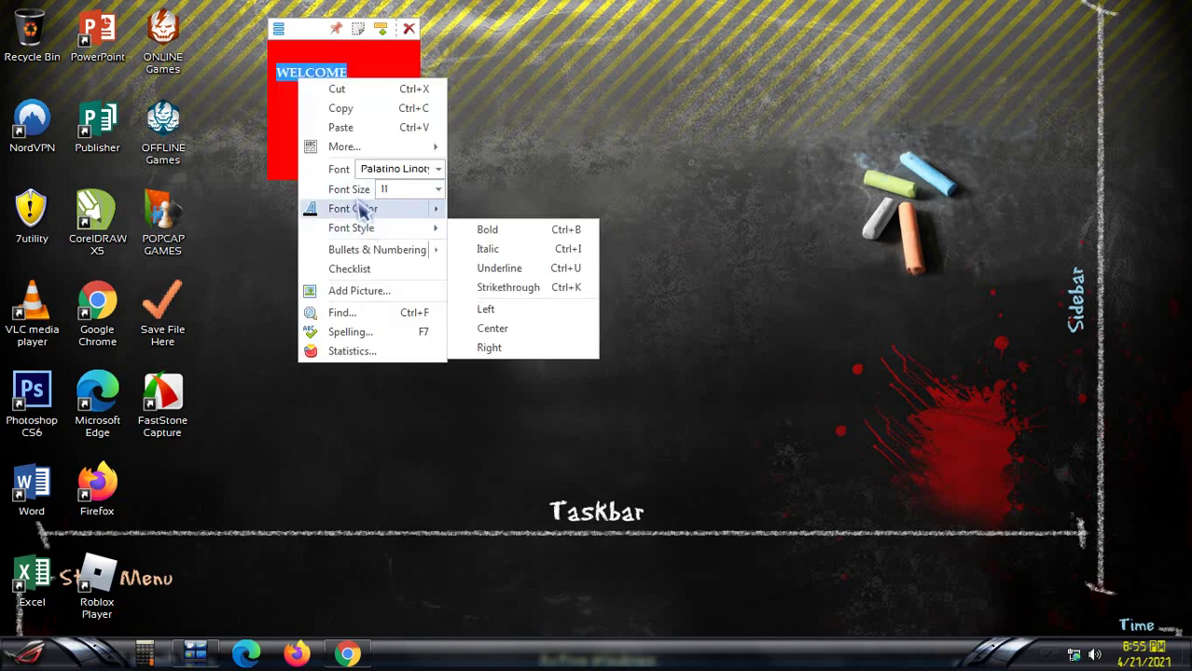
left_click(437, 190)
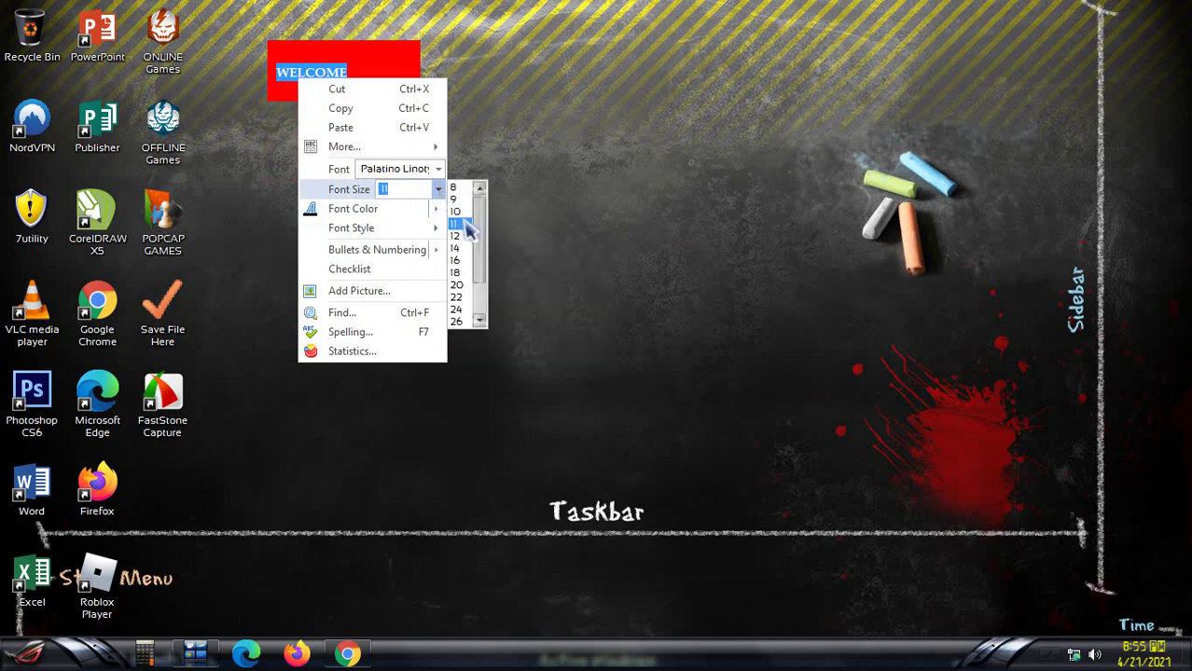
left_click(458, 286)
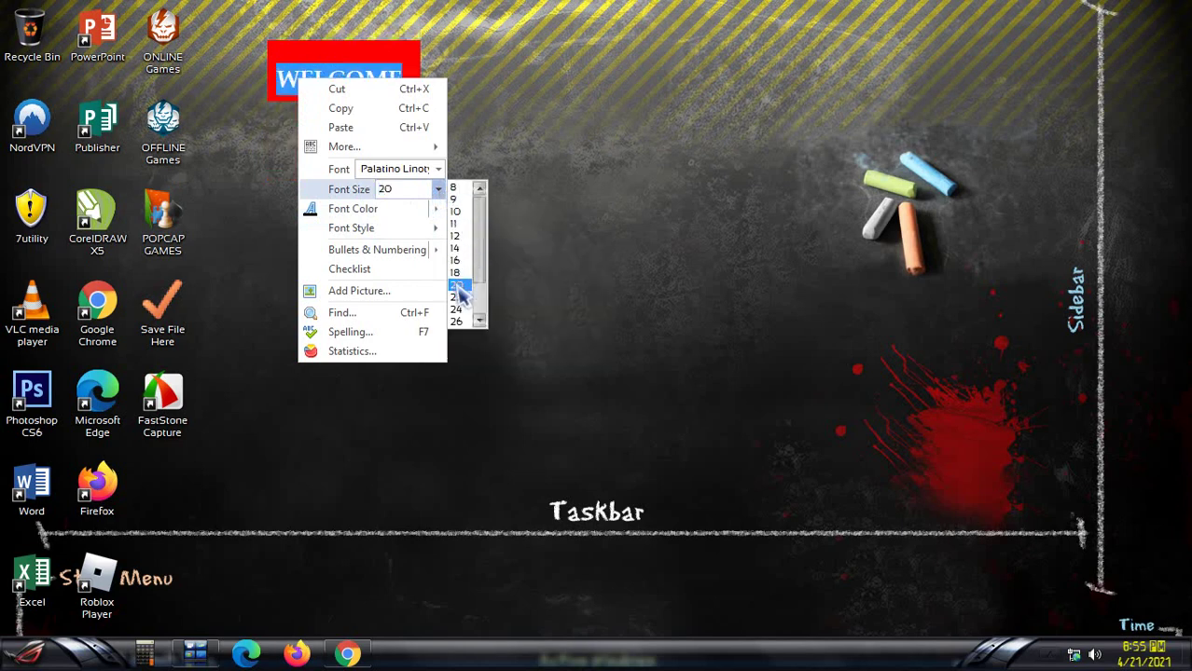
left_click(442, 220)
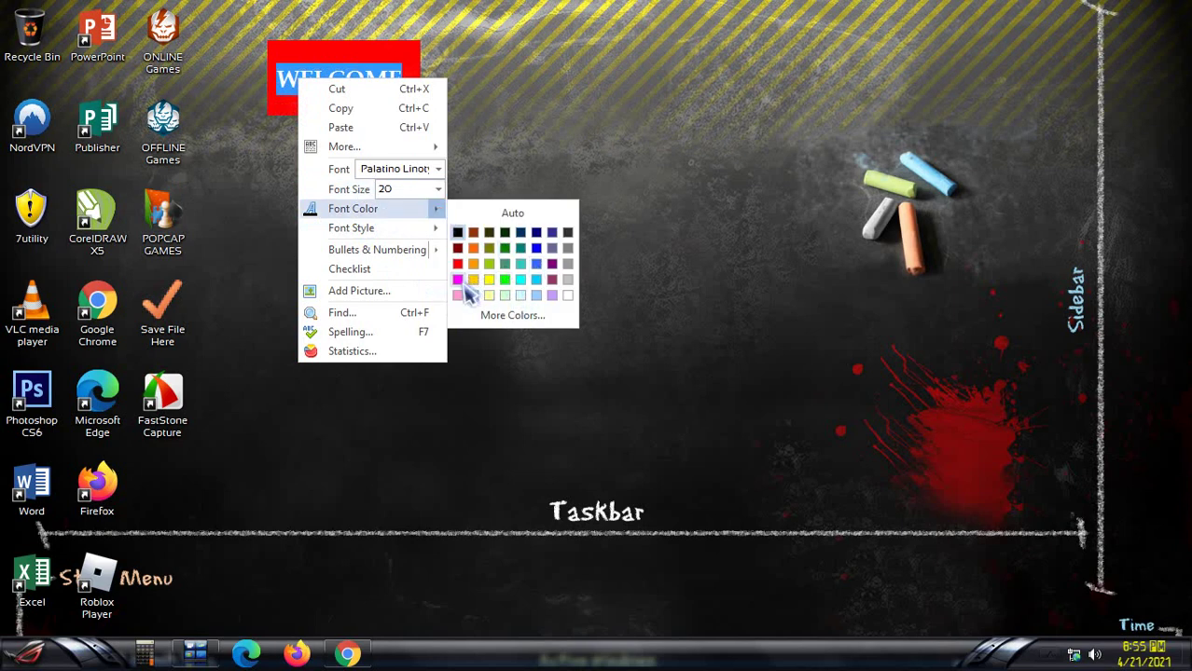
left_click(507, 285)
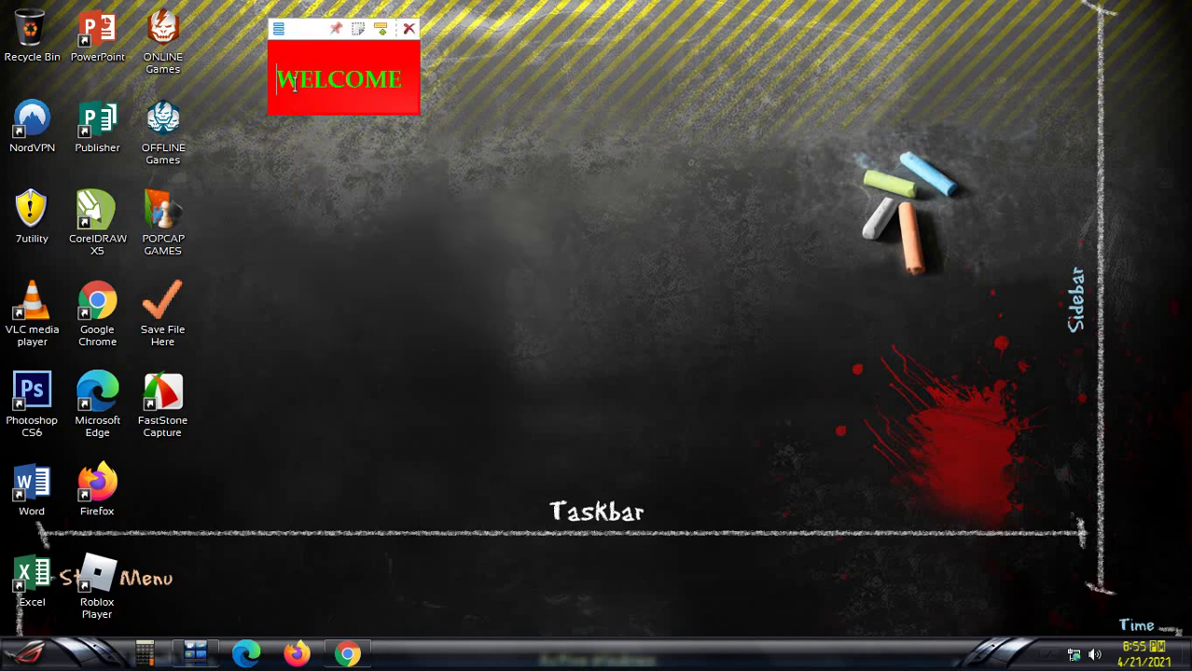
- Center the WELCOME text in the note
left_click_drag(277, 79, 434, 85)
right_click(370, 84)
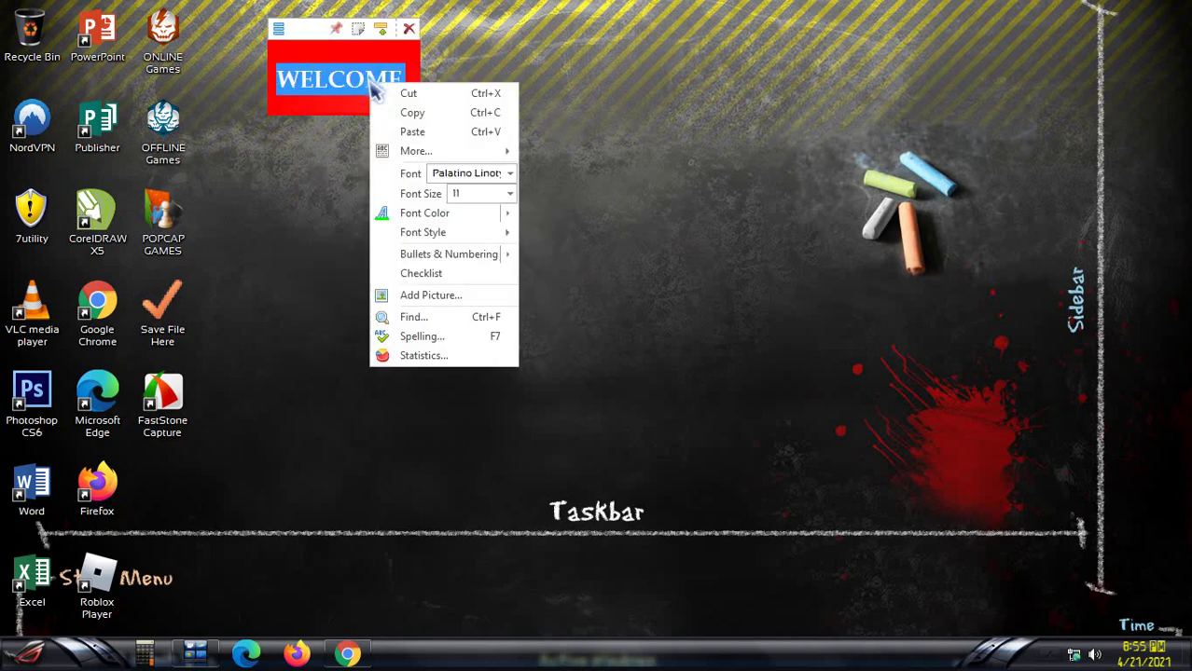
mouse_move(438, 237)
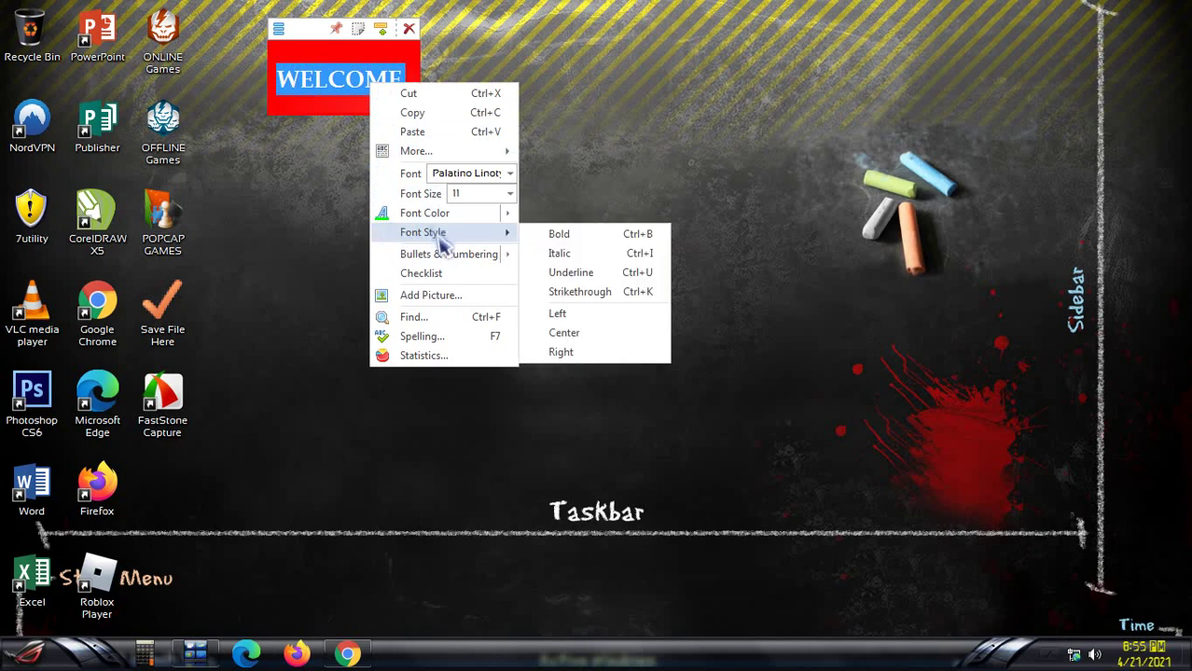
left_click(563, 333)
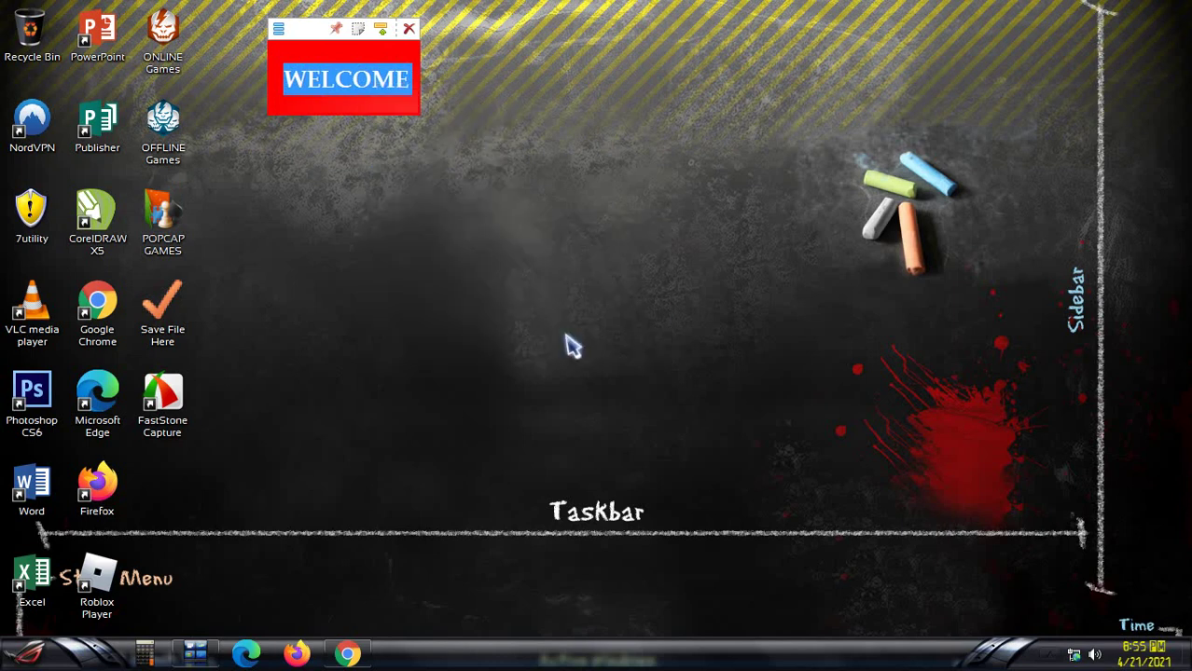
- Deselect the text and move the WELCOME note to the desktop's upper-right area, above the chalk pieces in the wallpaper
right_click(362, 86)
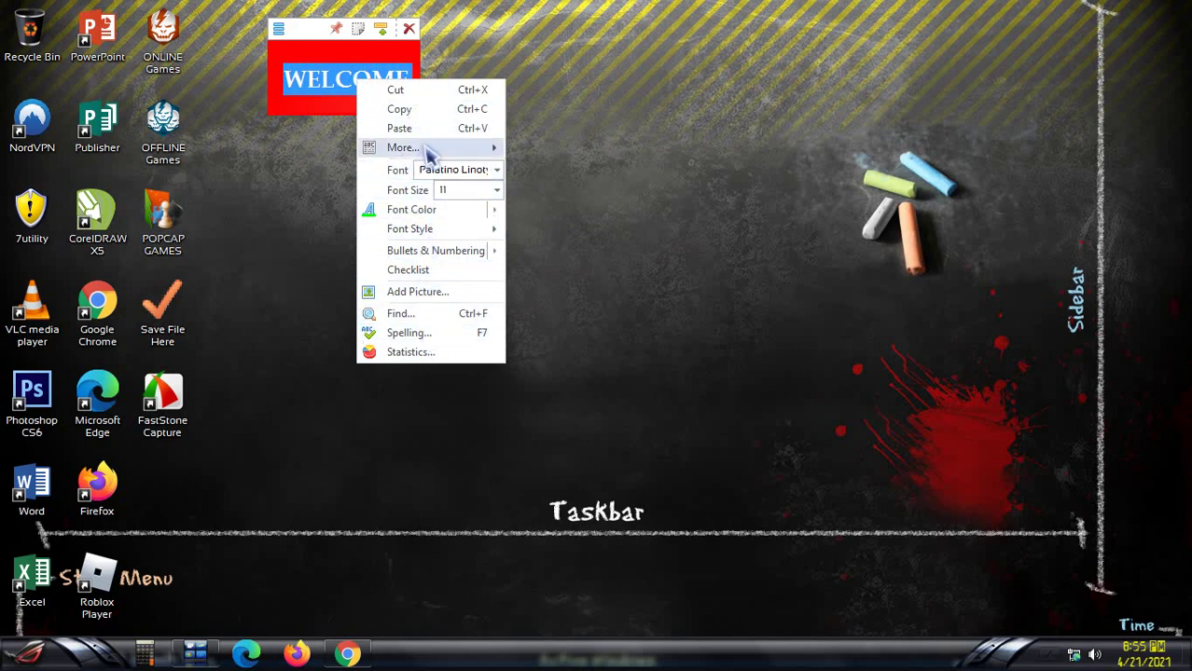
mouse_move(485, 149)
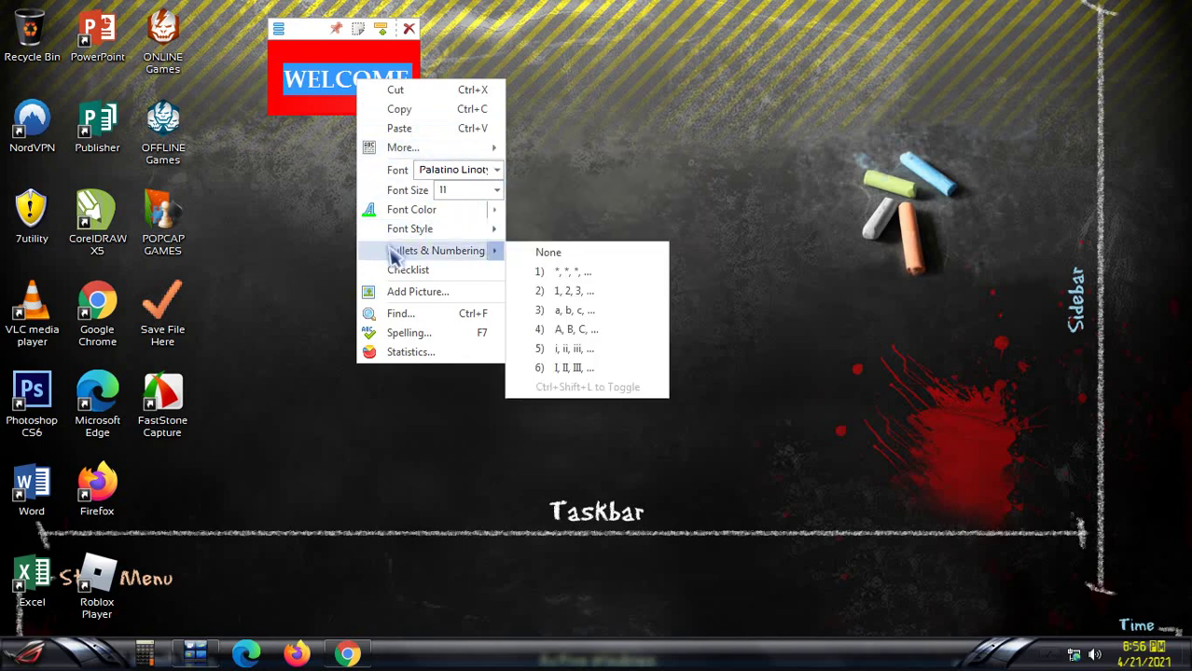
left_click(300, 107)
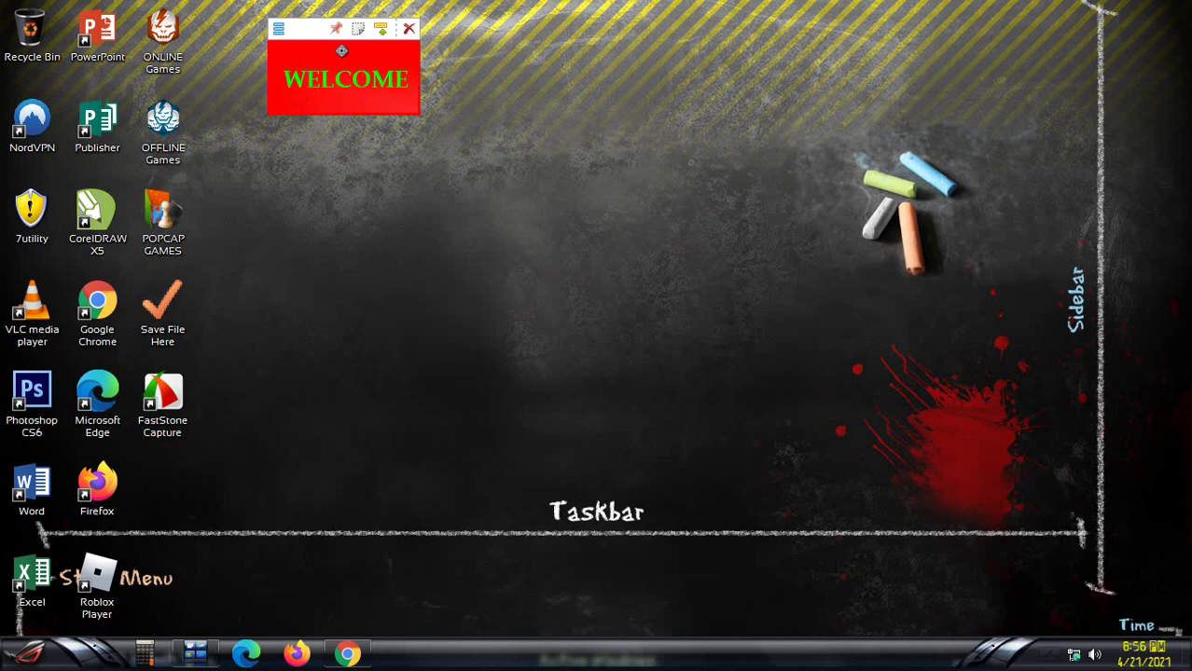
left_click_drag(334, 51, 942, 72)
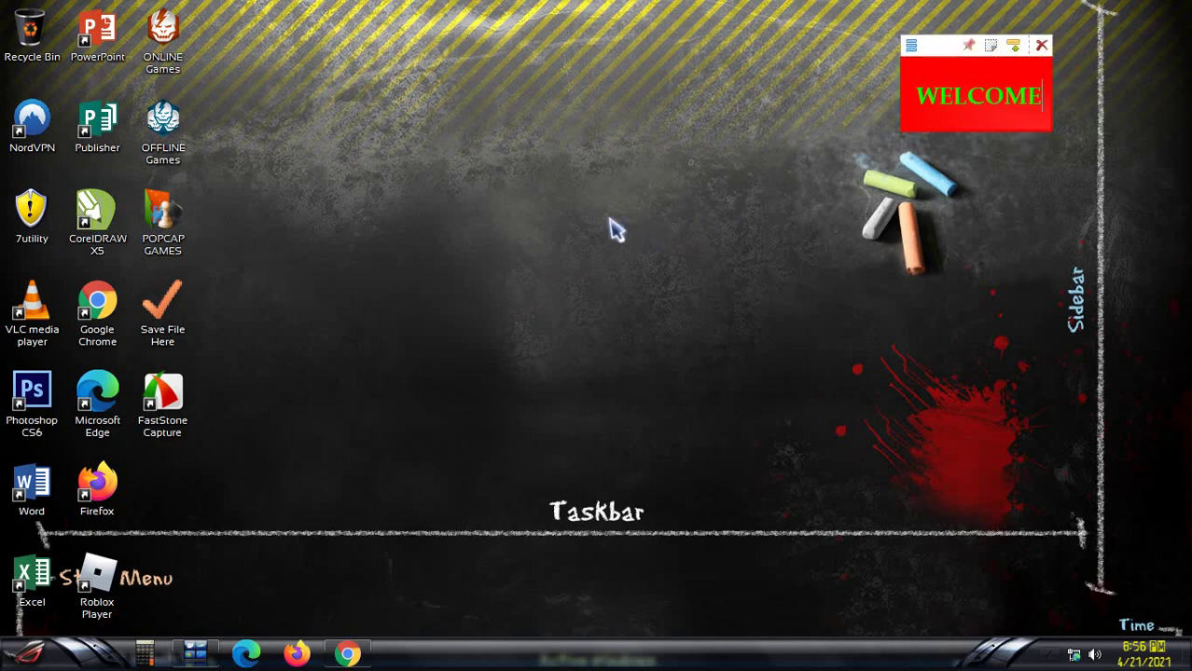
- Switch between the Chrome window and the desktop to check how the note sits behind it, ending on Chrome
left_click(359, 656)
left_click(359, 656)
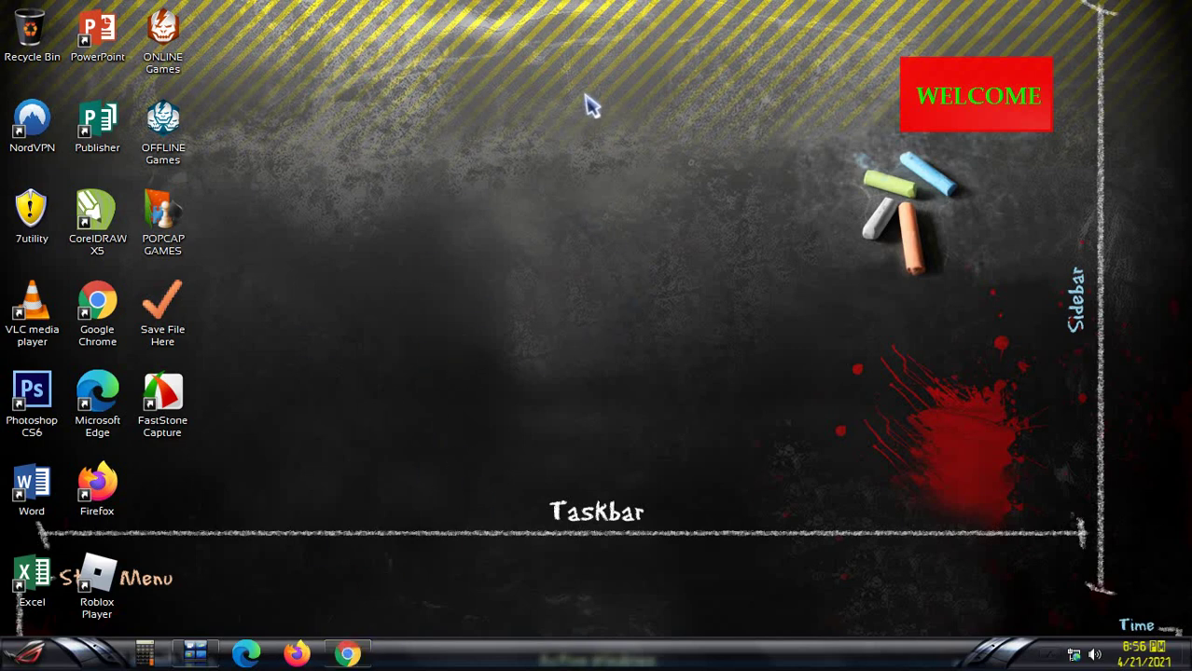
left_click(359, 656)
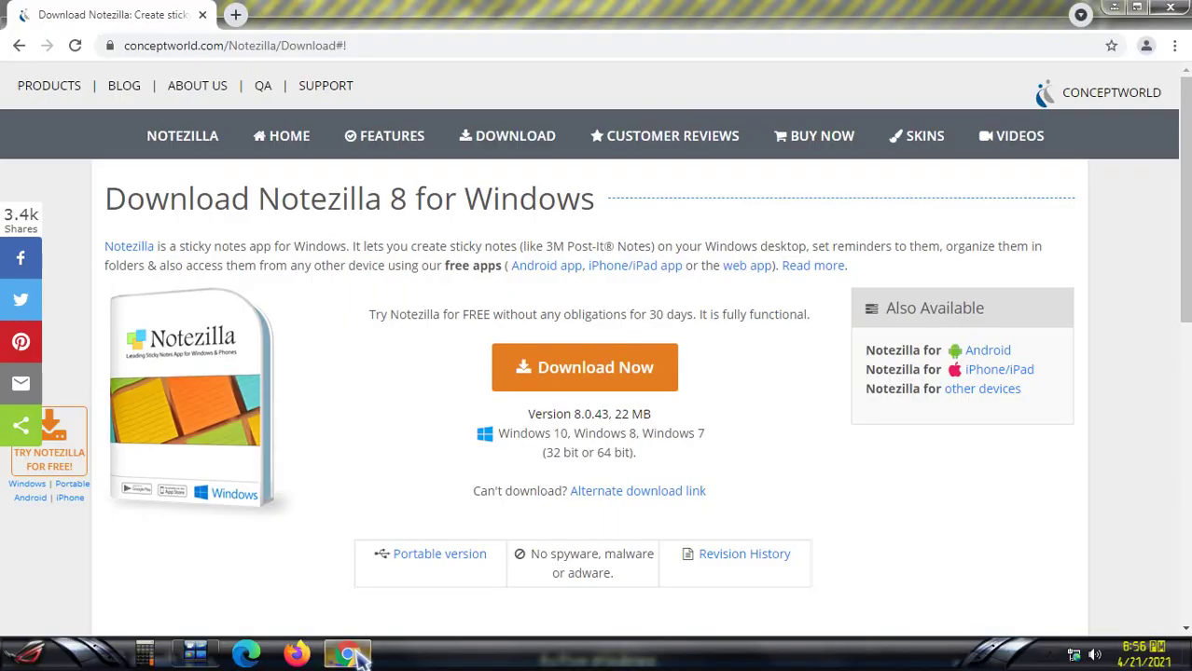
left_click(361, 658)
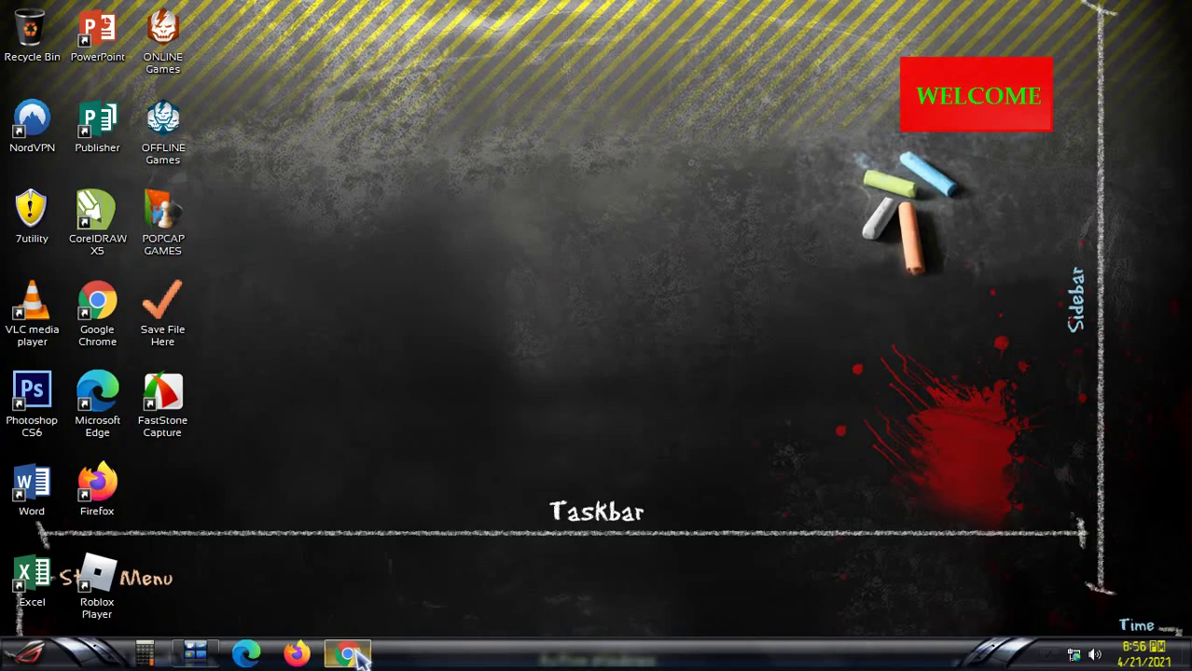
left_click(361, 658)
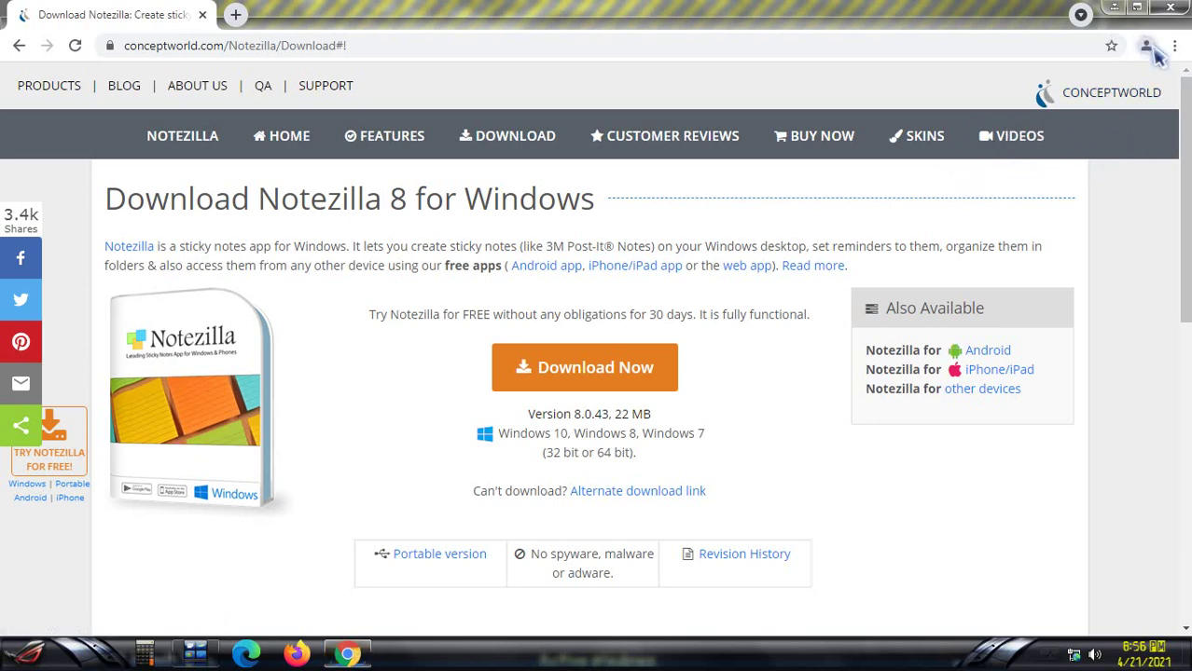
- Minimize Chrome and turn on Stay On Top for the WELCOME note
left_click(1114, 9)
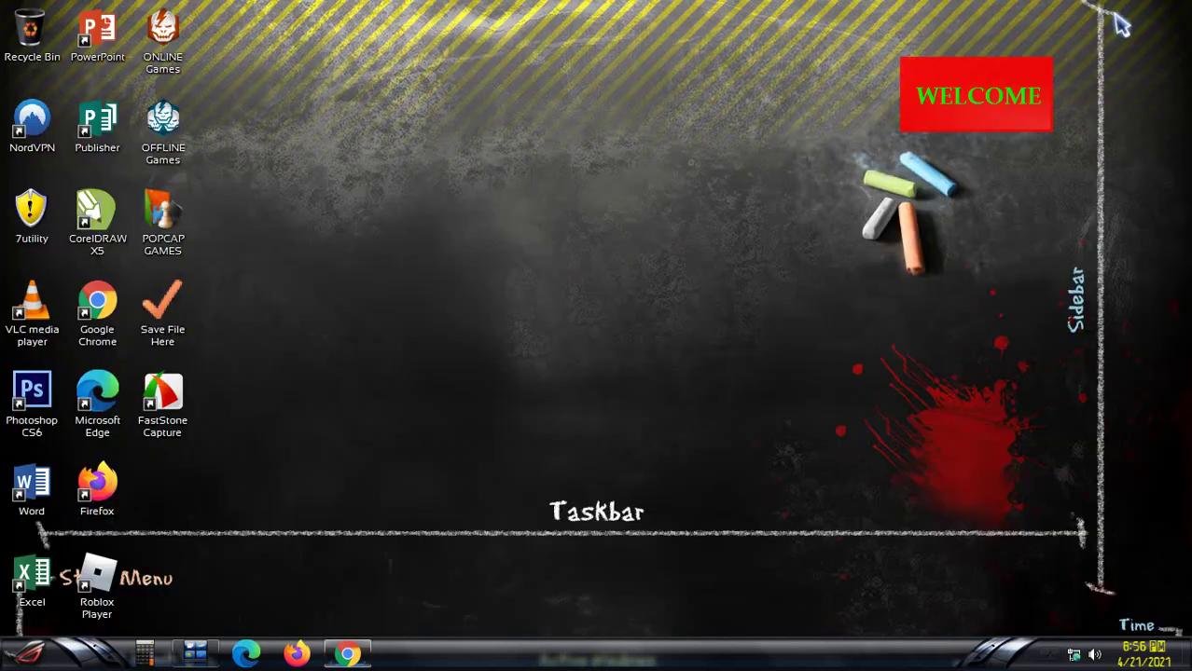
double_click(979, 90)
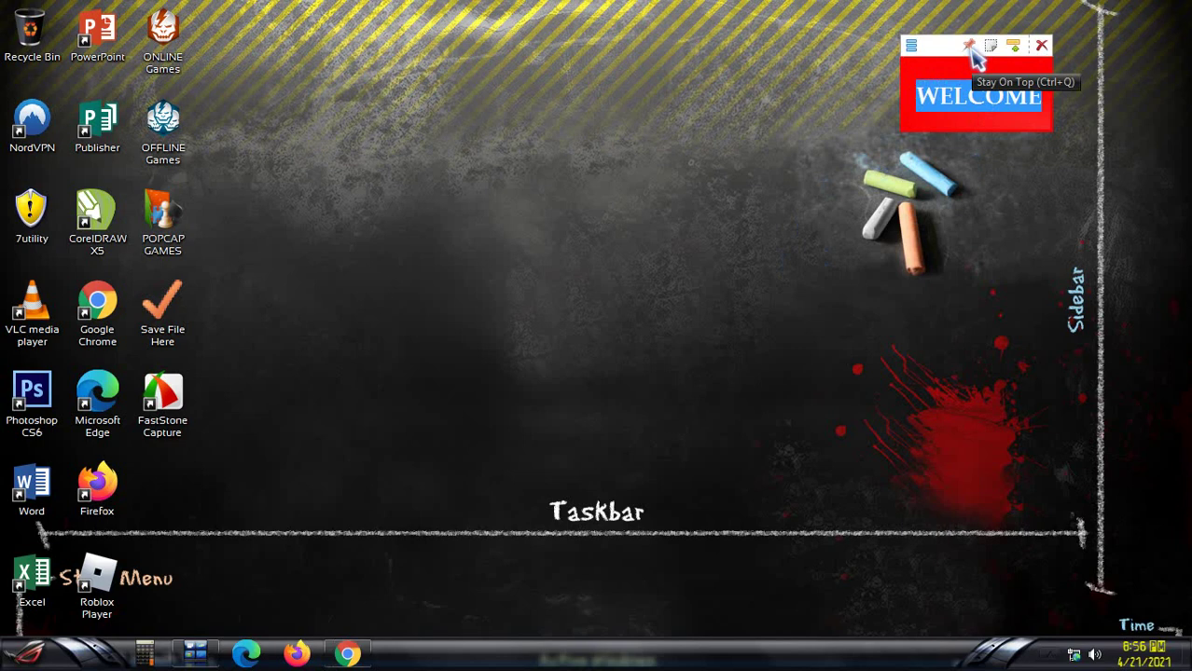
left_click(970, 46)
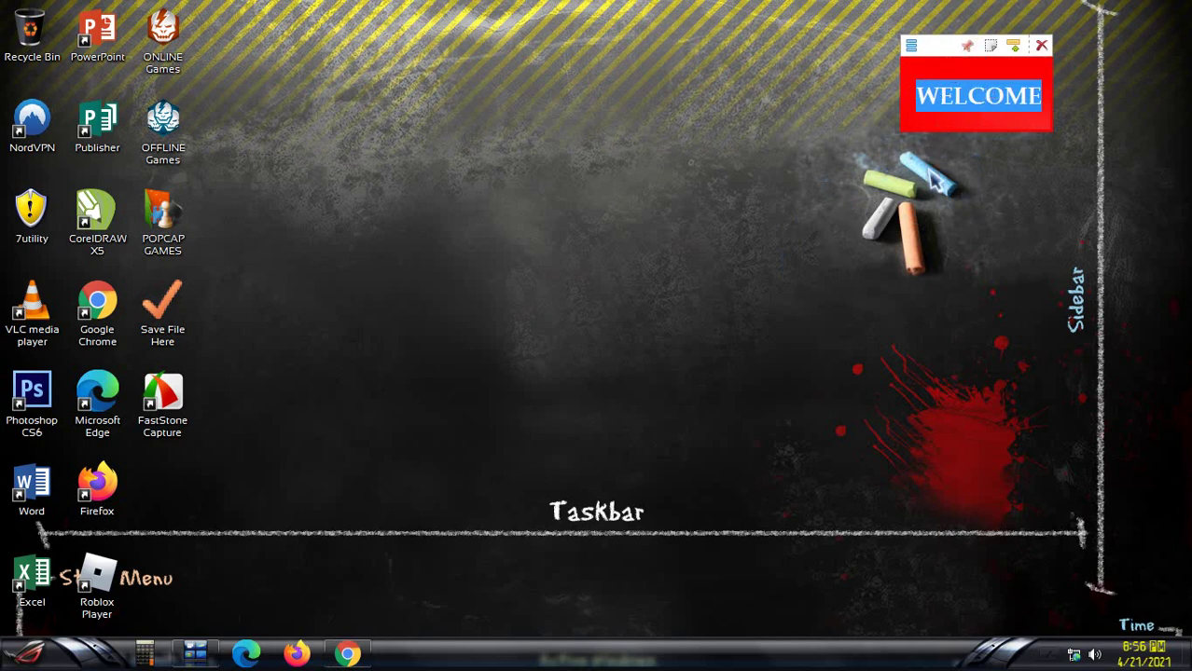
left_click(950, 114)
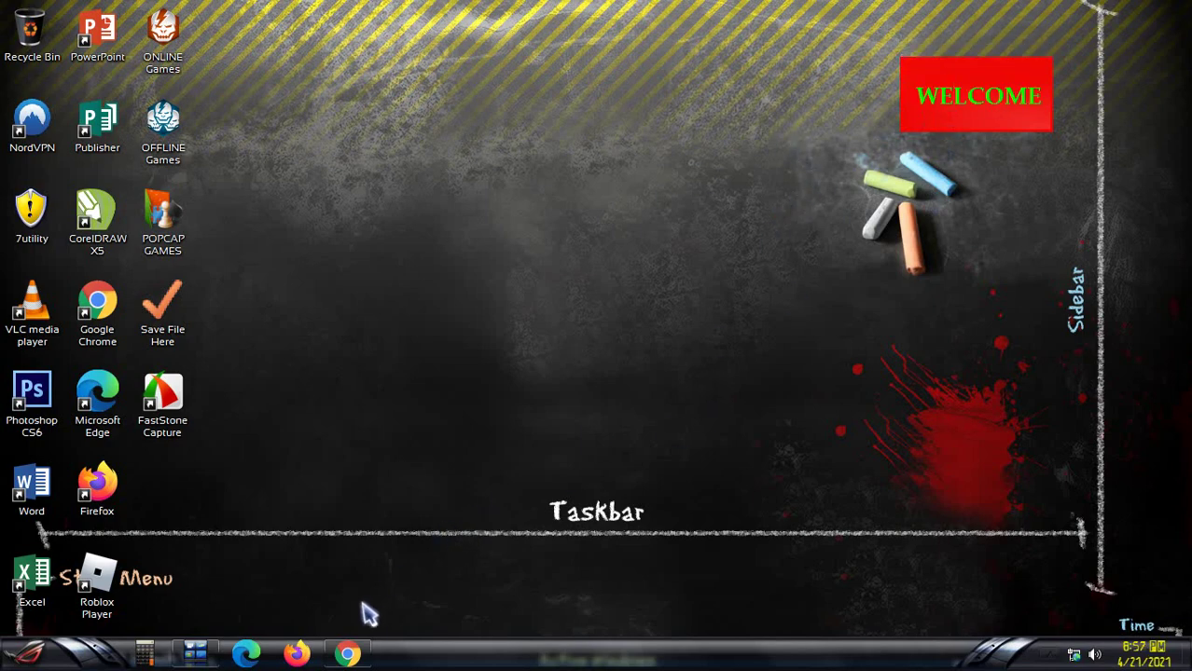
- Switch between Chrome and the desktop to check the pinned WELCOME note against the browser window, ending on Chrome
left_click(353, 655)
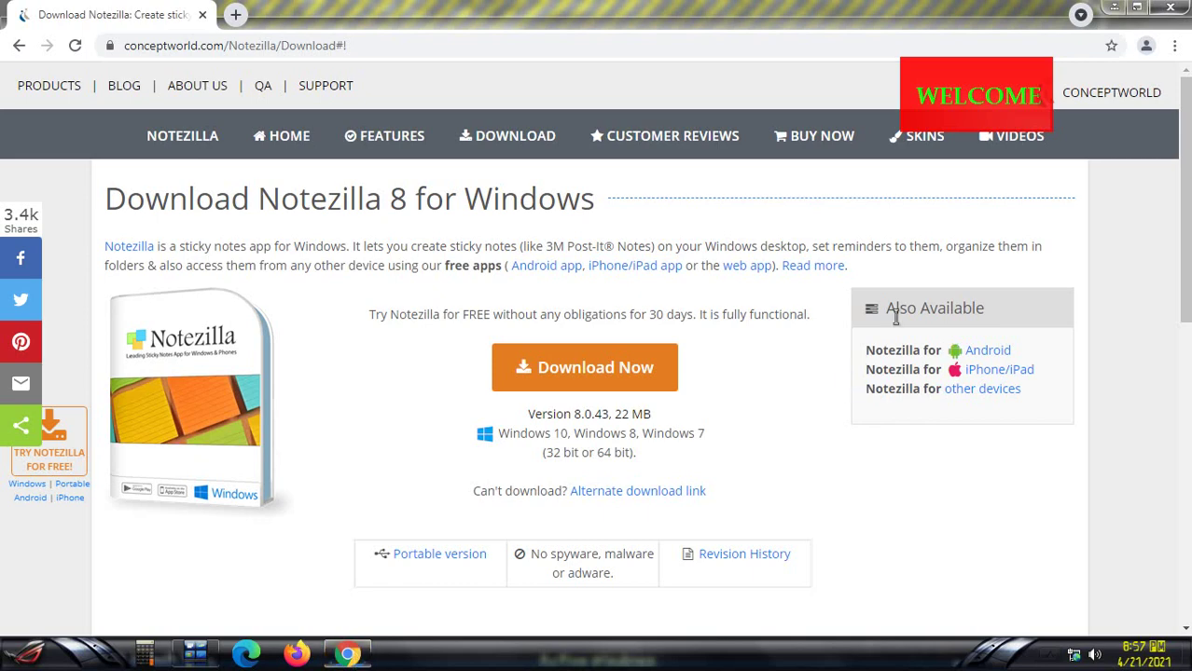
left_click(1119, 14)
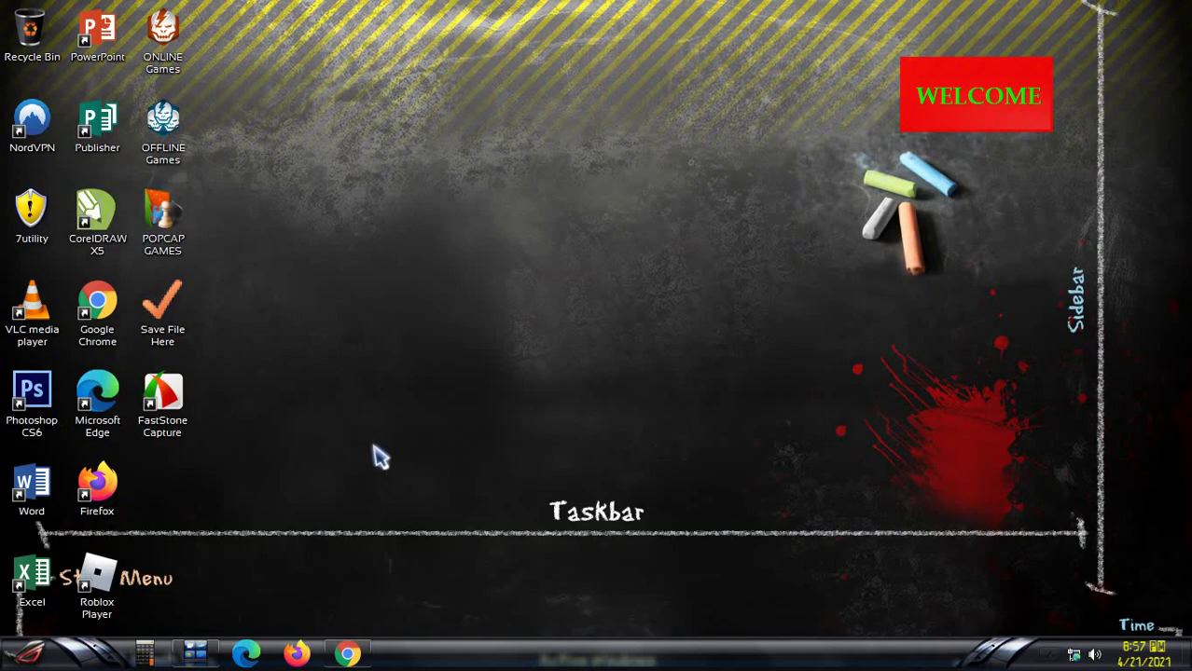
left_click(350, 655)
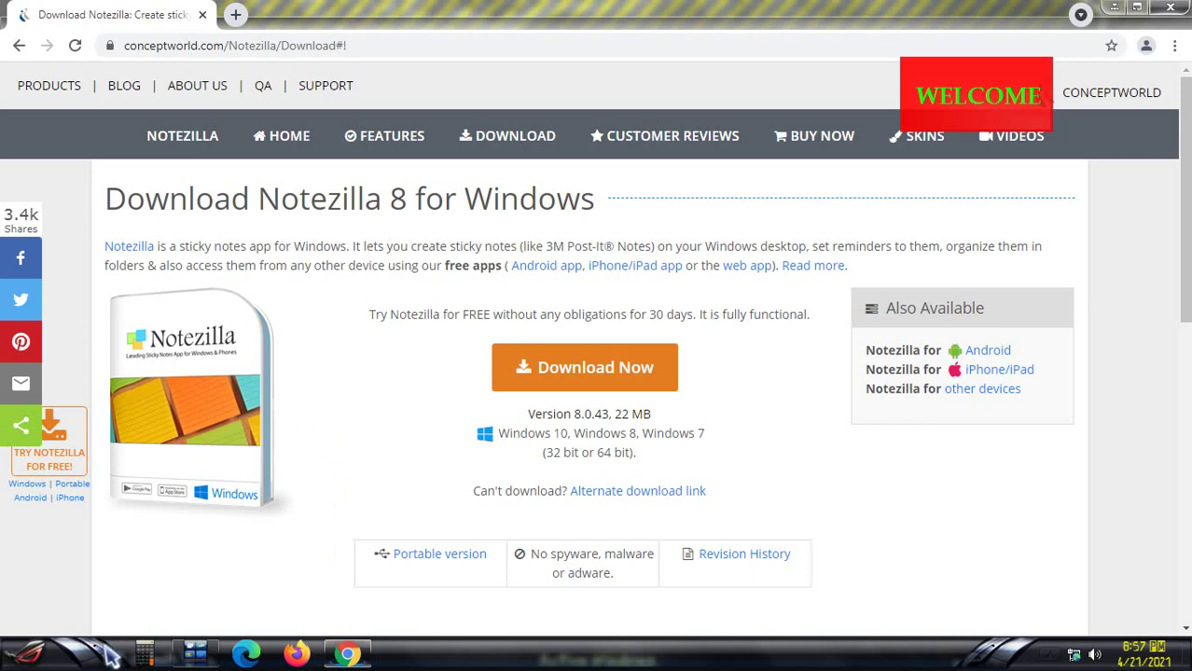
- Open a blank document in Word and maximize its window to compare it with the pinned note
left_click(48, 657)
left_click(80, 135)
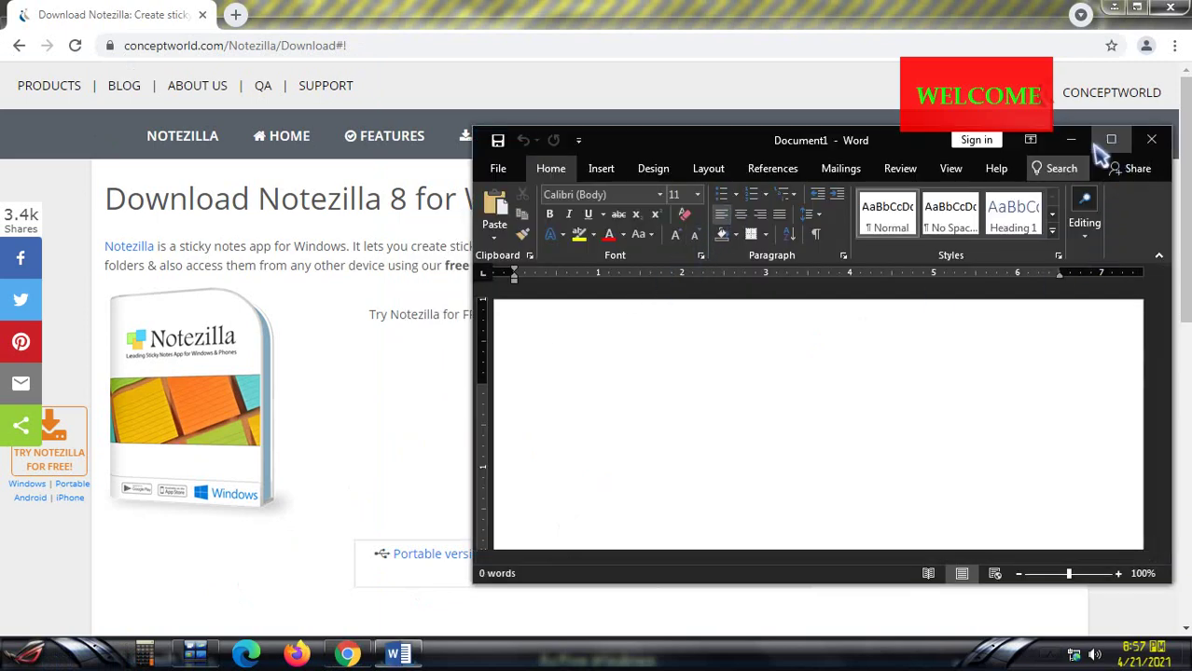
left_click(1111, 139)
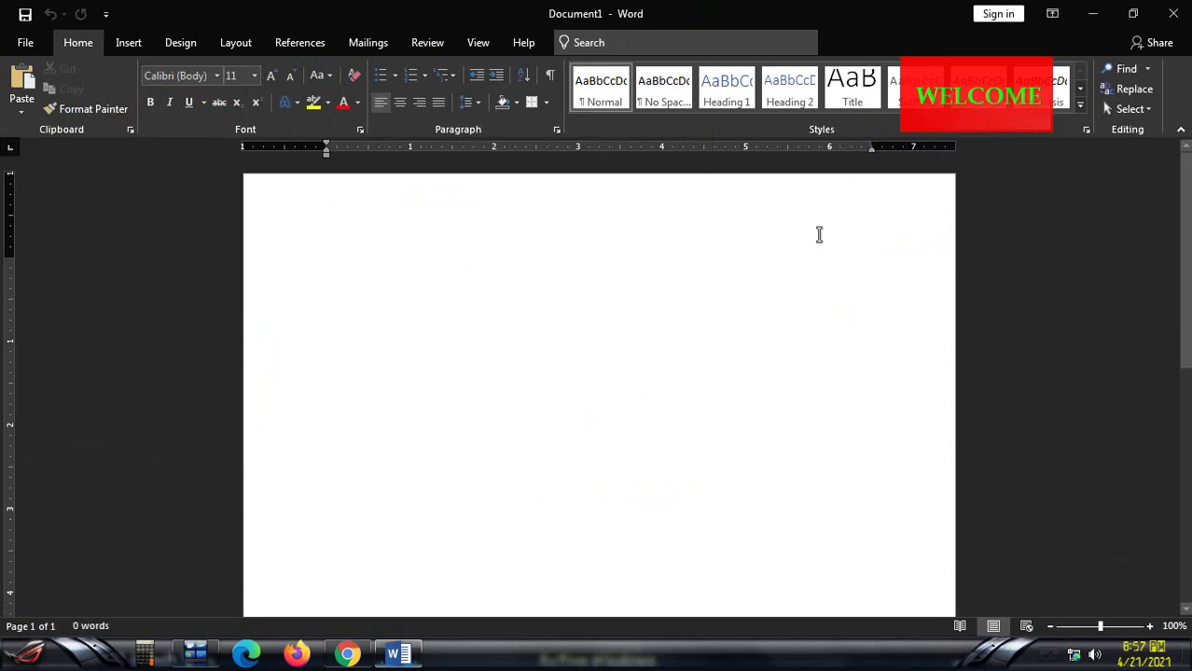
- Turn off Stay On Top for the WELCOME note and return to the Word document
left_click(960, 74)
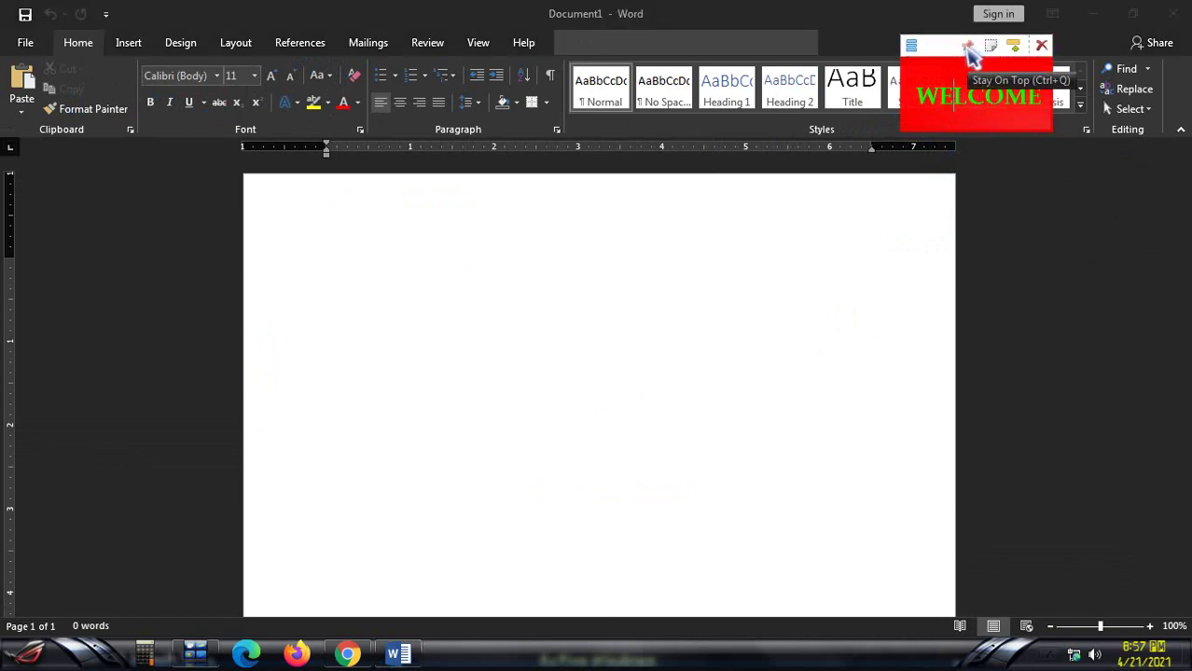
left_click(969, 49)
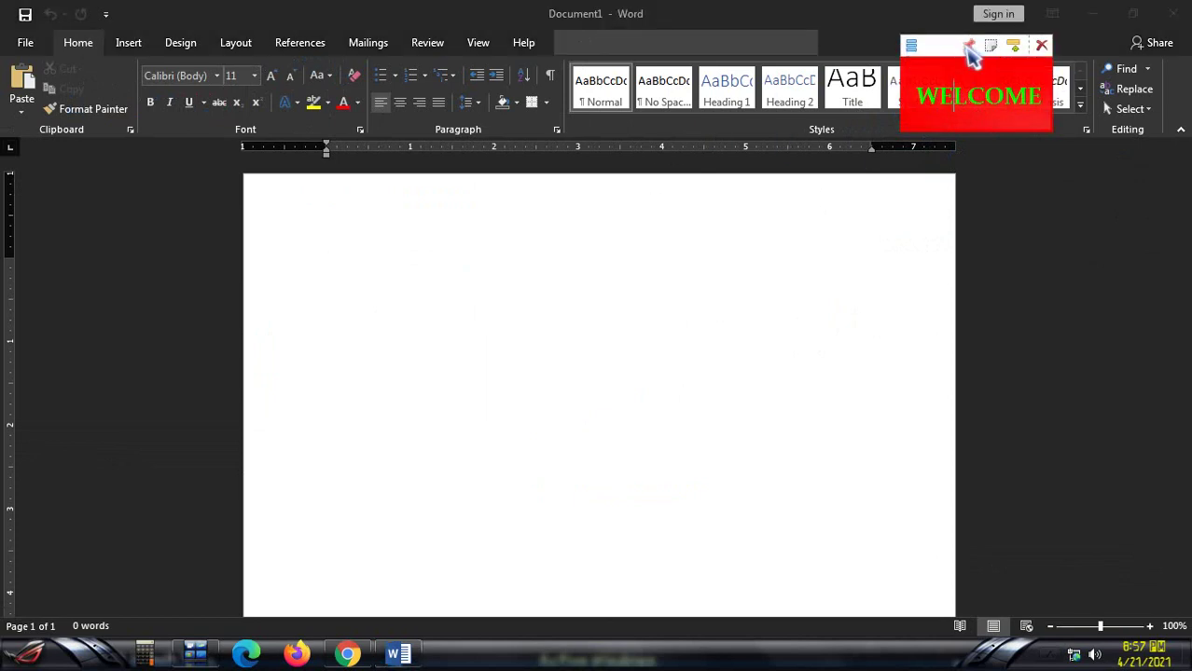
left_click(1033, 364)
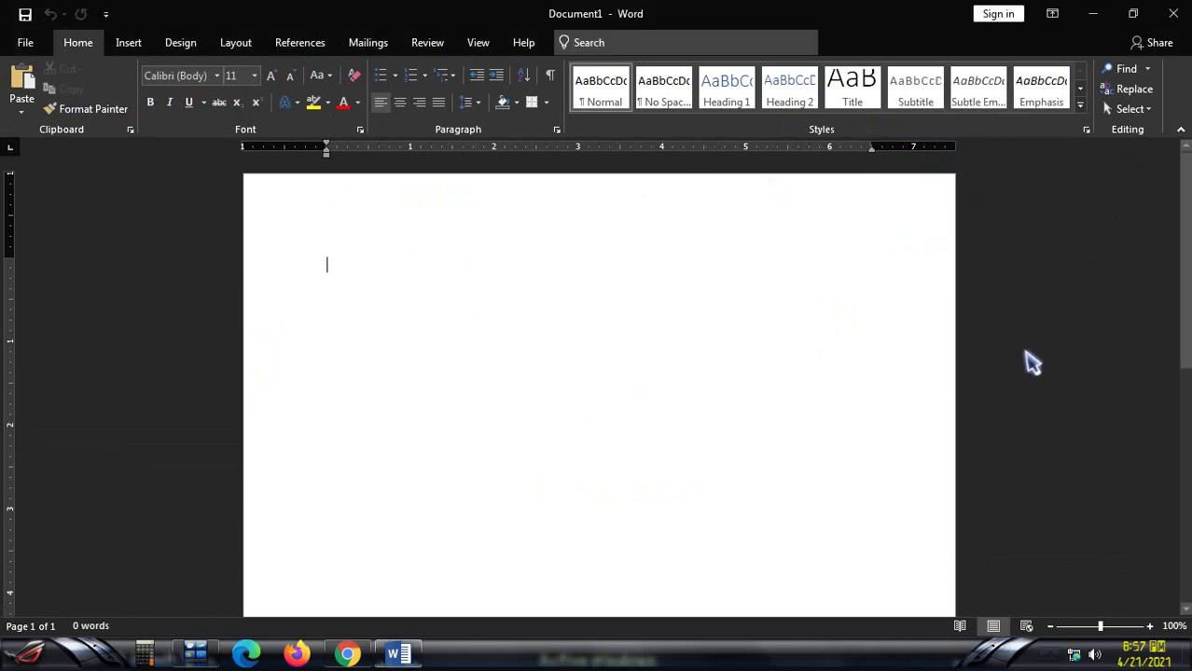
- Minimize Word and check the unpinned WELCOME note against the Chrome window, ending on the desktop
left_click(1093, 14)
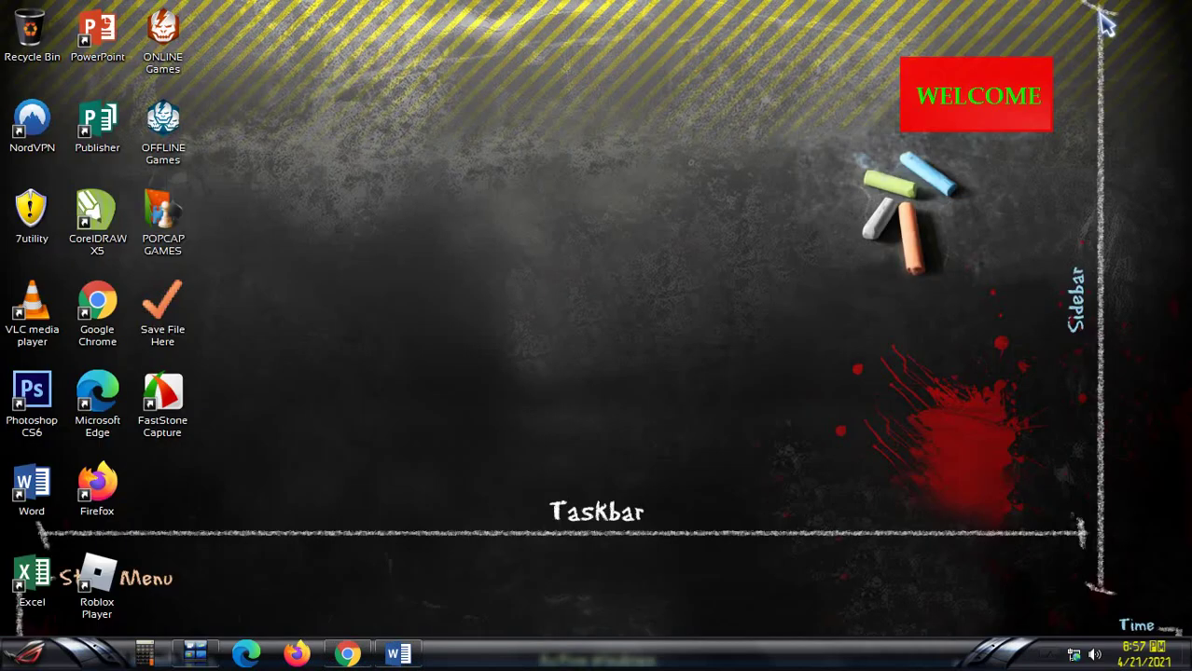
left_click(347, 655)
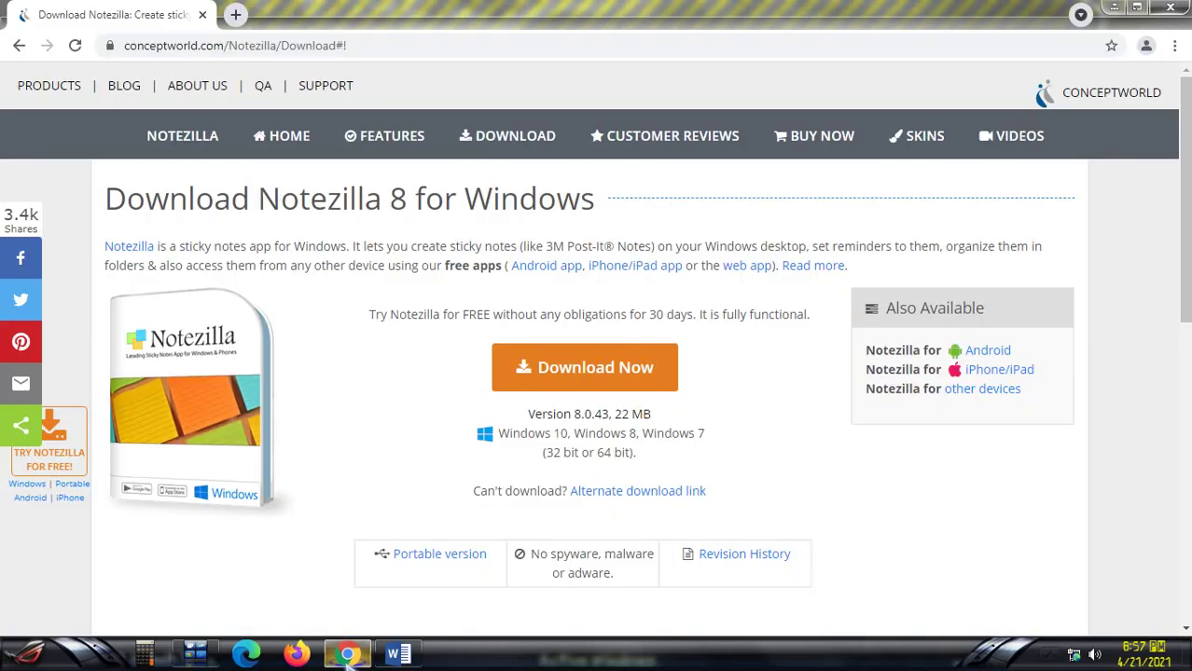
left_click(348, 656)
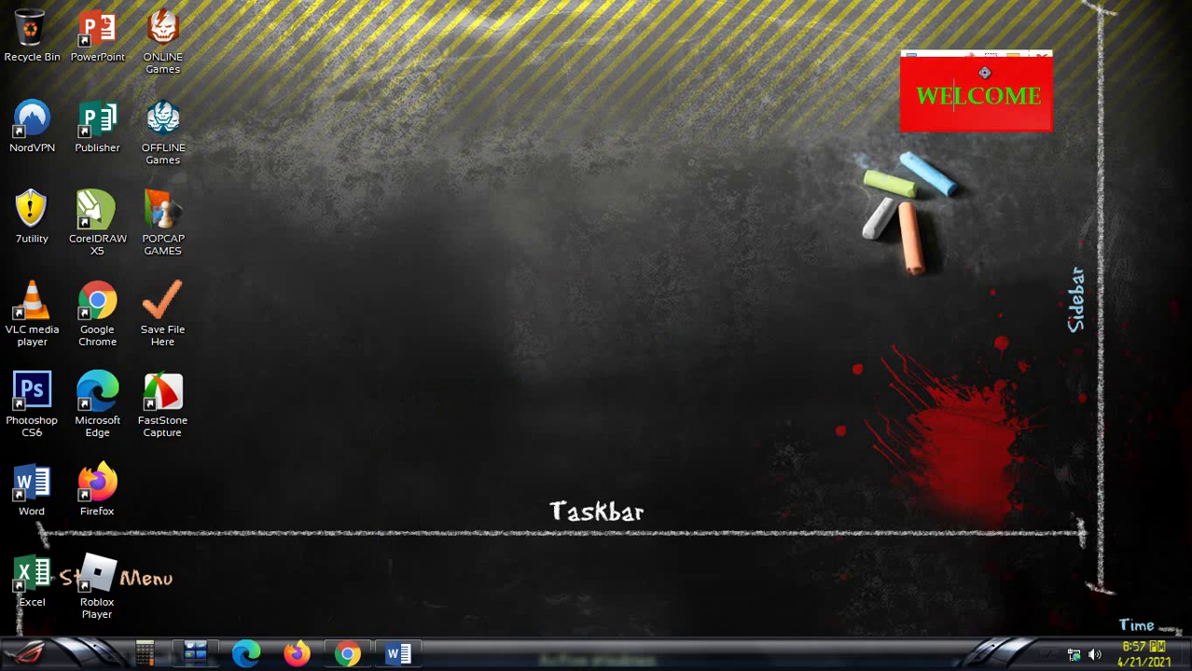
- Turn Stay On Top back on for the WELCOME note, test it over Chrome, and return to the desktop
mouse_move(963, 62)
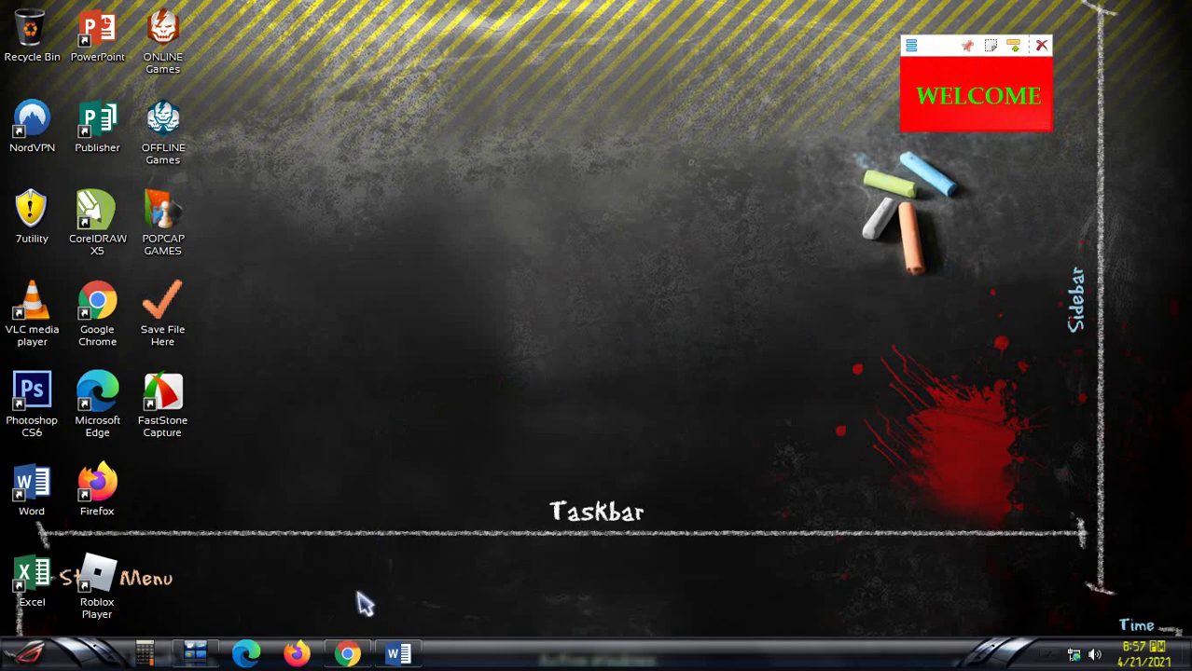
left_click(347, 654)
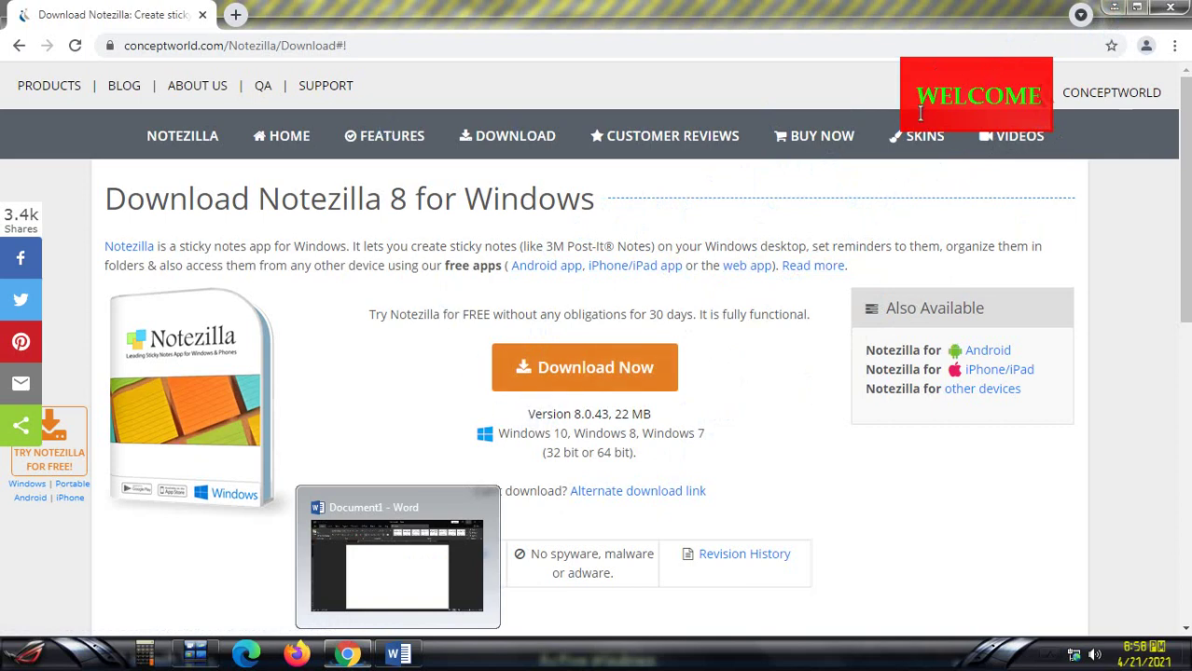
double_click(946, 93)
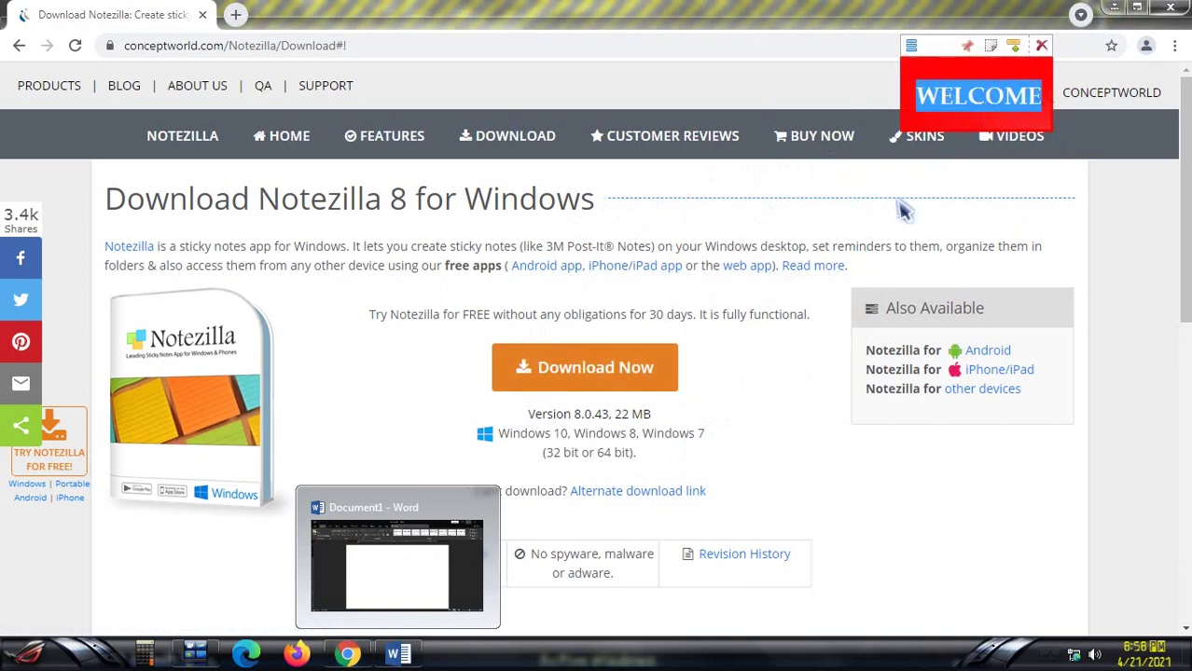
left_click(1047, 96)
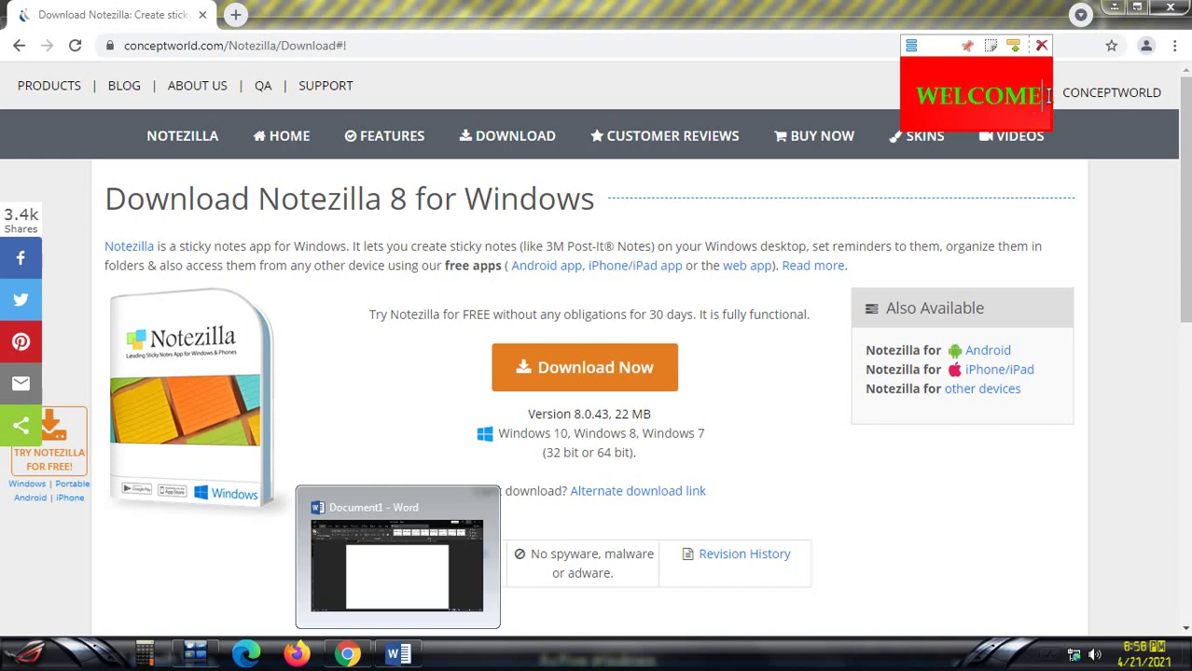
left_click(1113, 7)
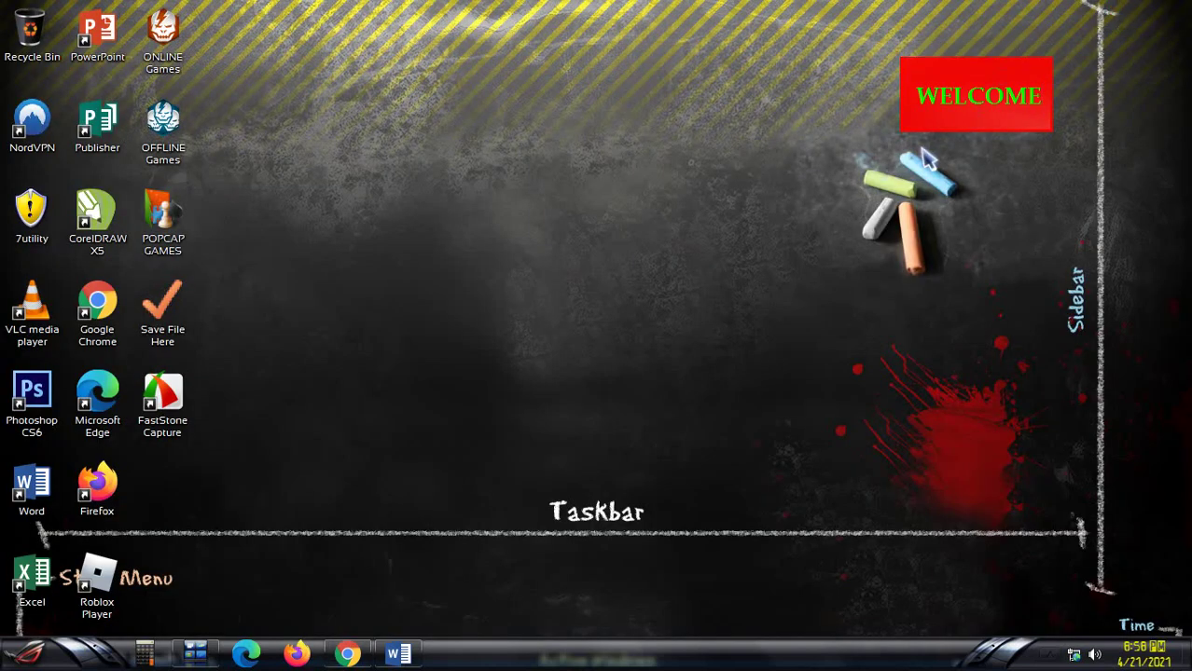
- Create two new blank sticky notes on the desktop with Notezilla
left_click(944, 98)
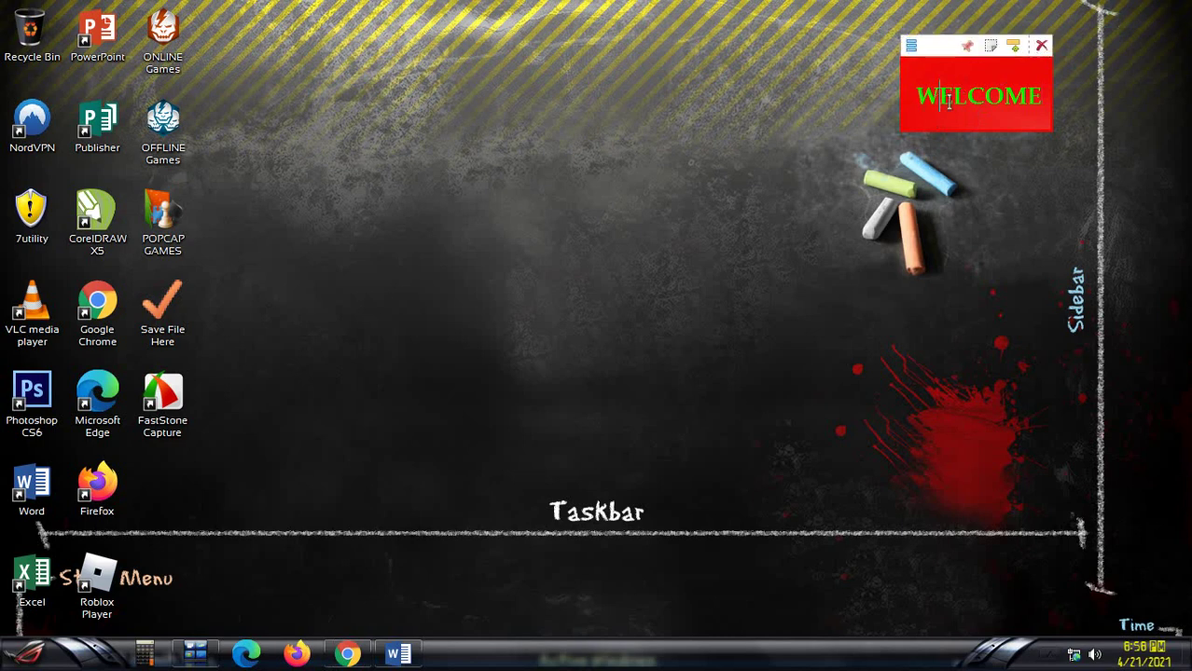
left_click(1051, 655)
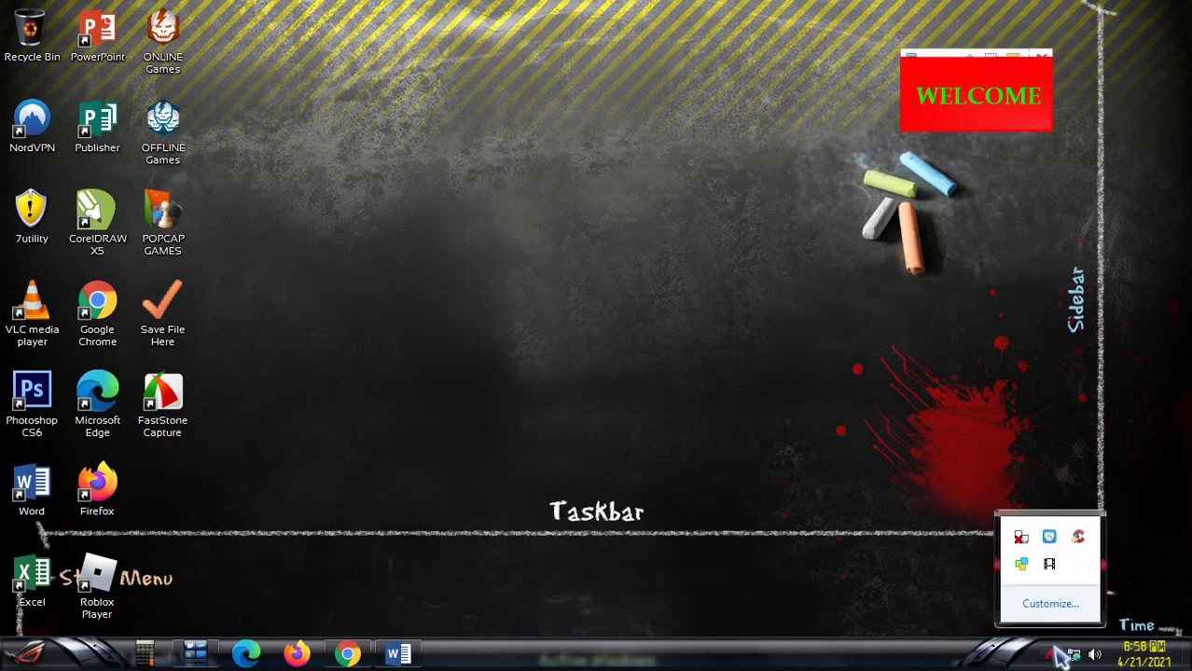
right_click(1023, 567)
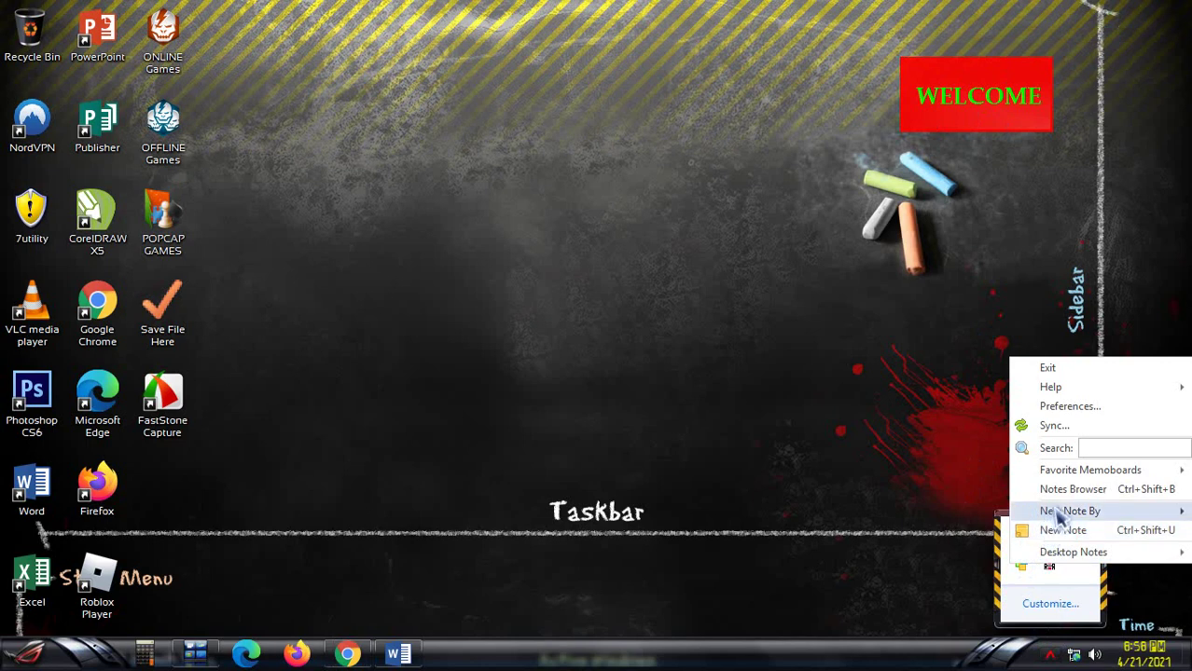
left_click(1065, 534)
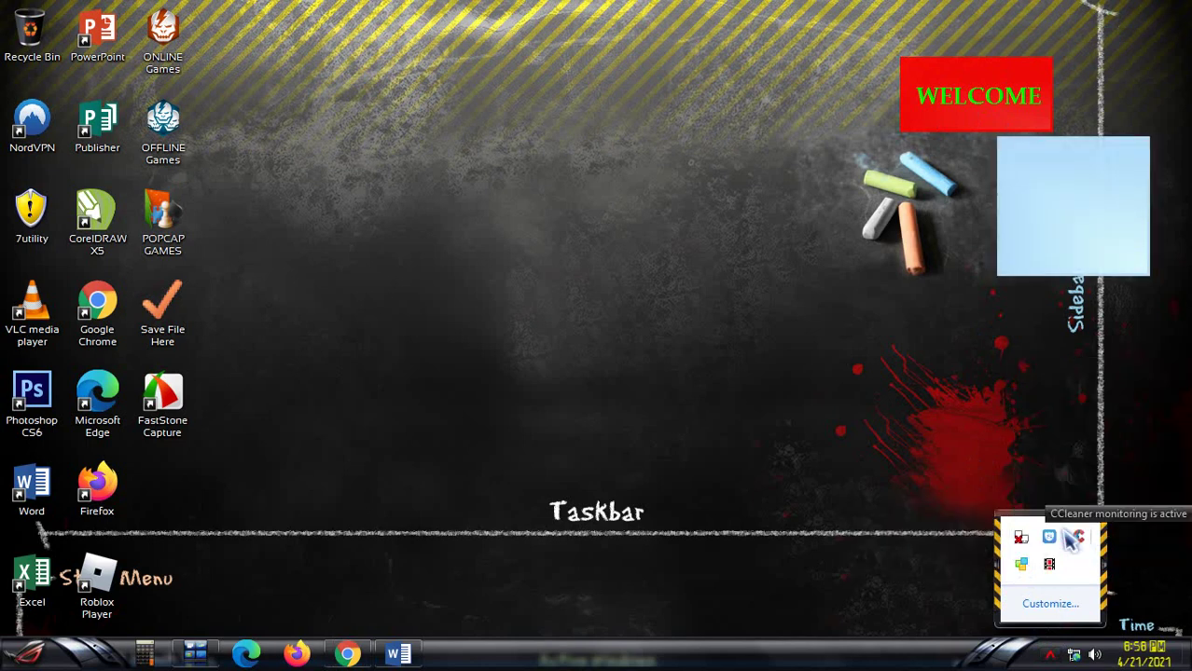
right_click(1031, 560)
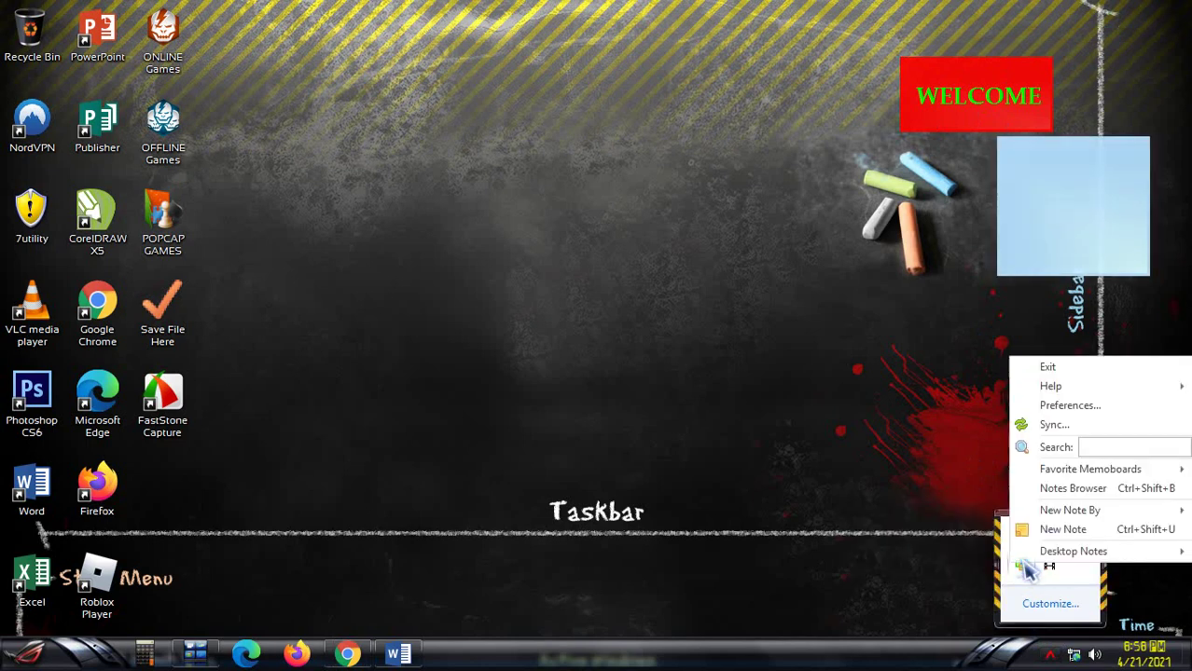
left_click(1065, 530)
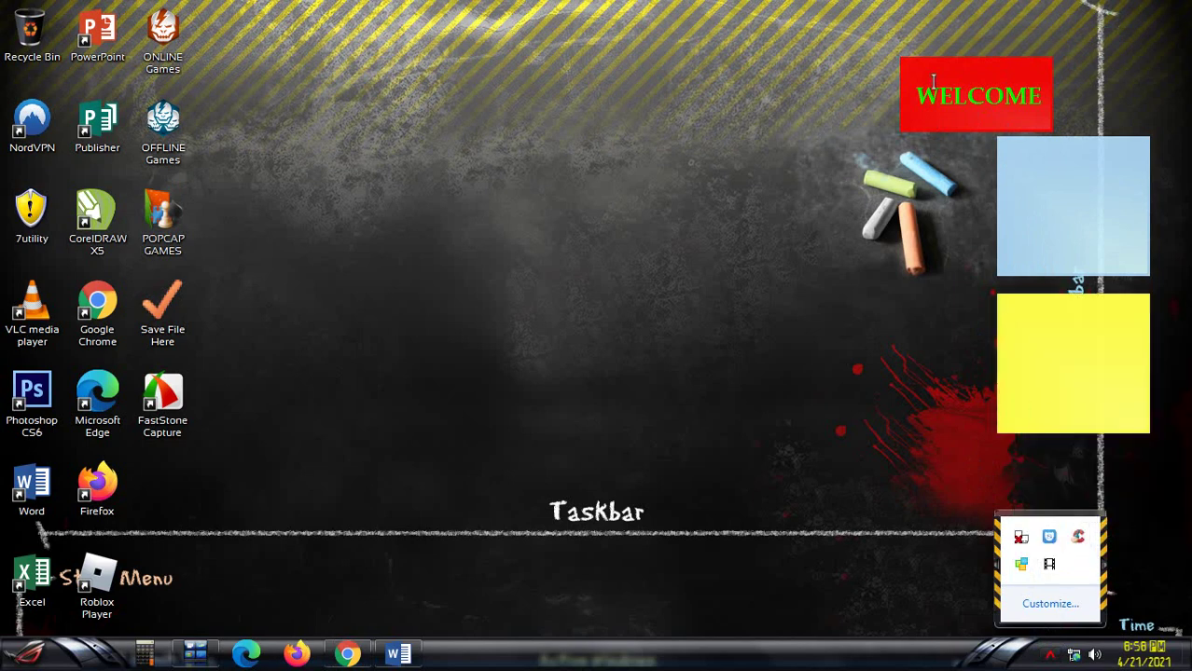
right_click(1018, 565)
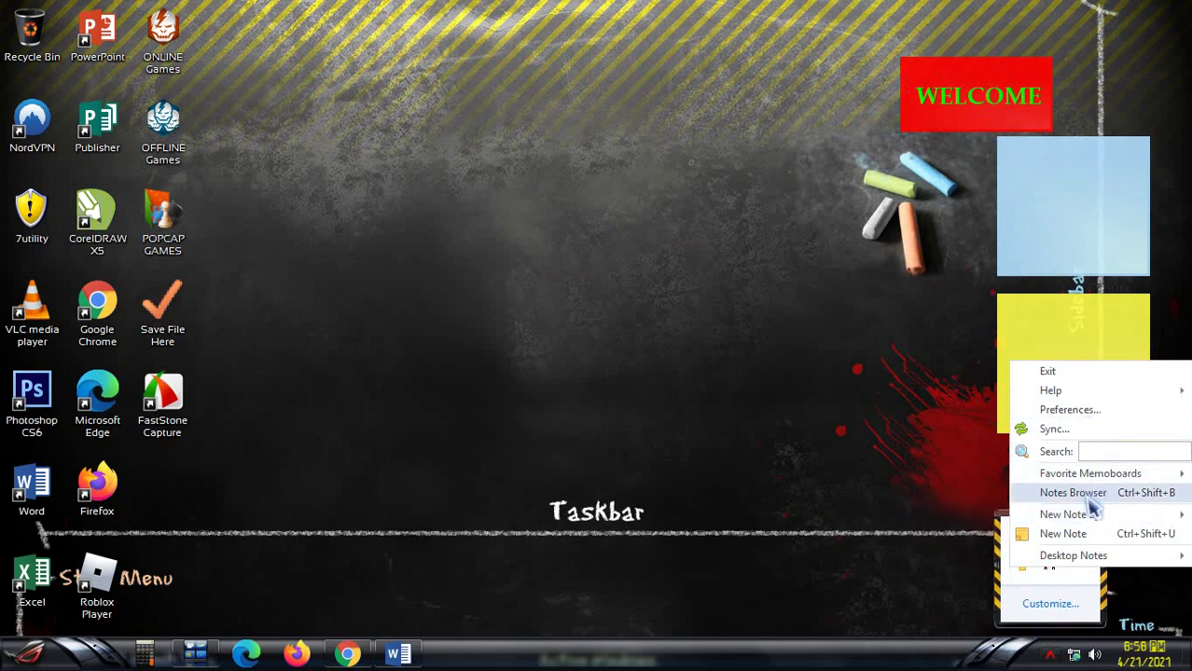
left_click(867, 491)
right_click(748, 272)
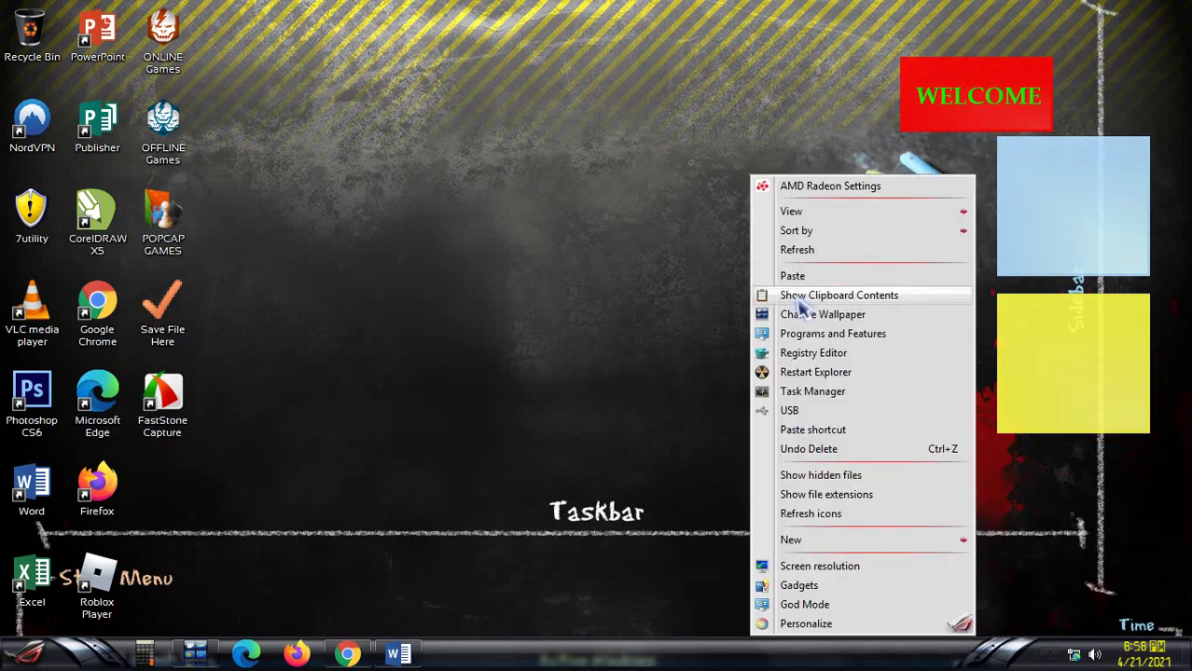
left_click(772, 248)
right_click(734, 259)
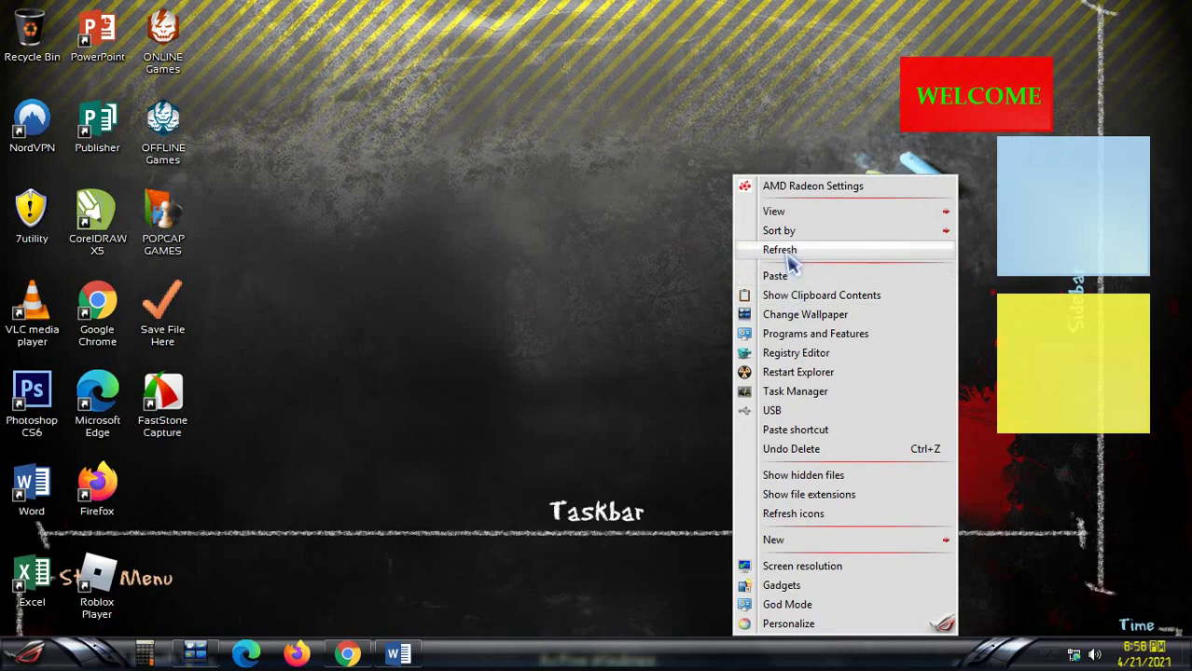
left_click(787, 254)
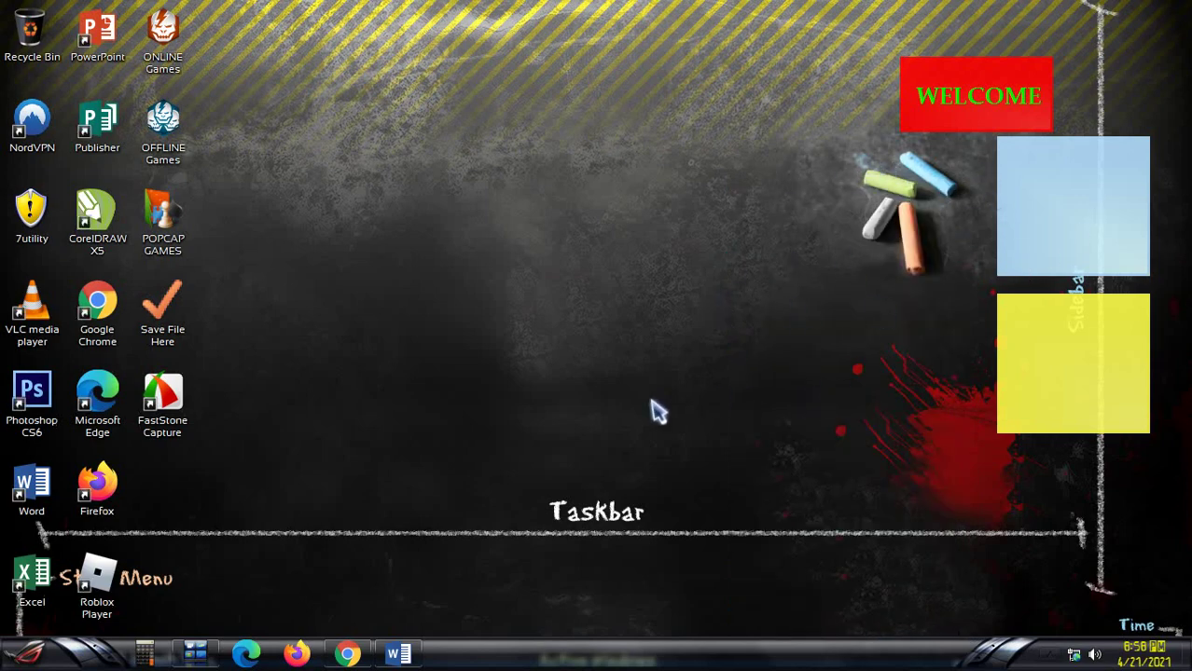
right_click(565, 196)
left_click(636, 252)
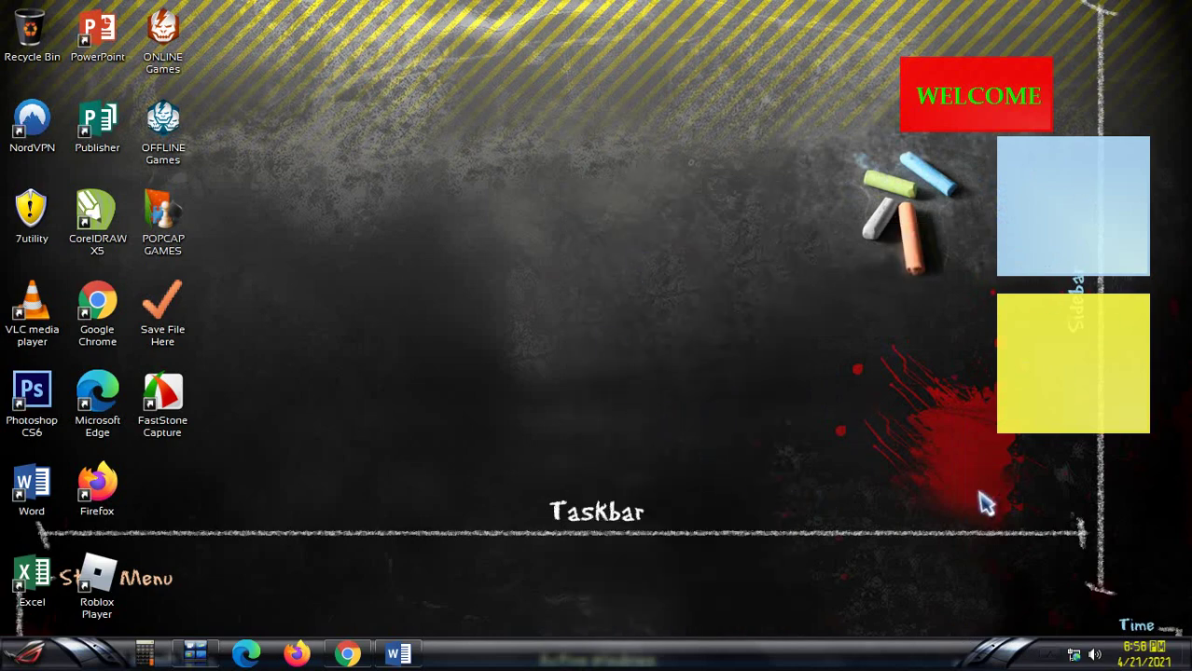
left_click(1052, 654)
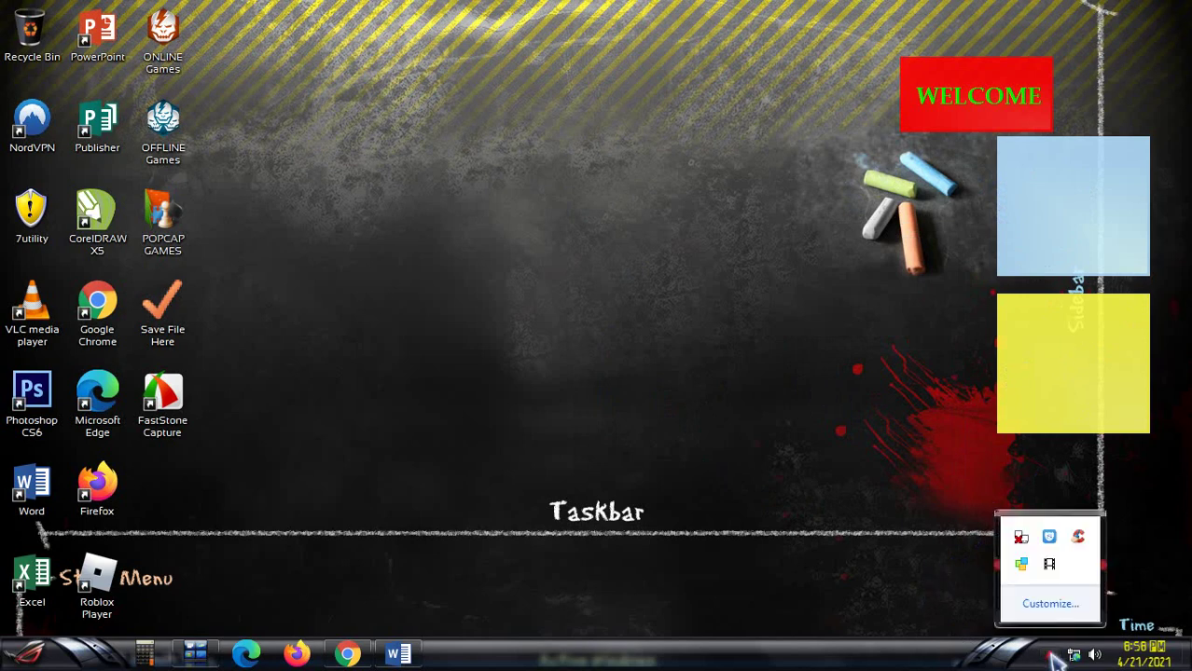
right_click(1026, 569)
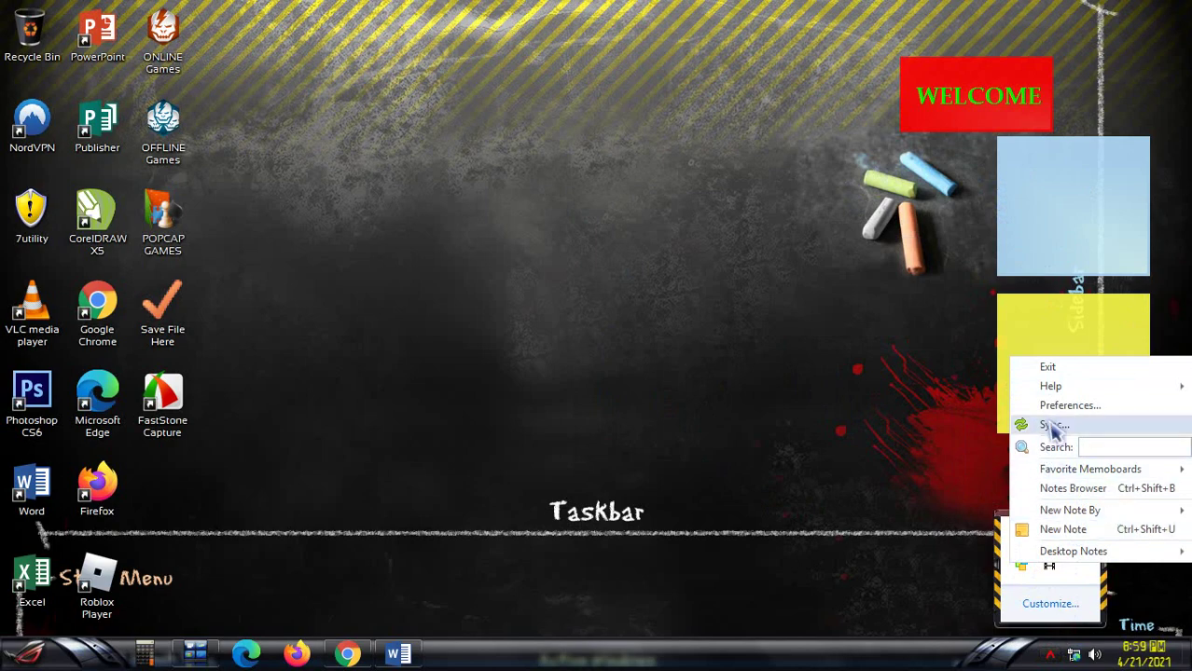
right_click(785, 300)
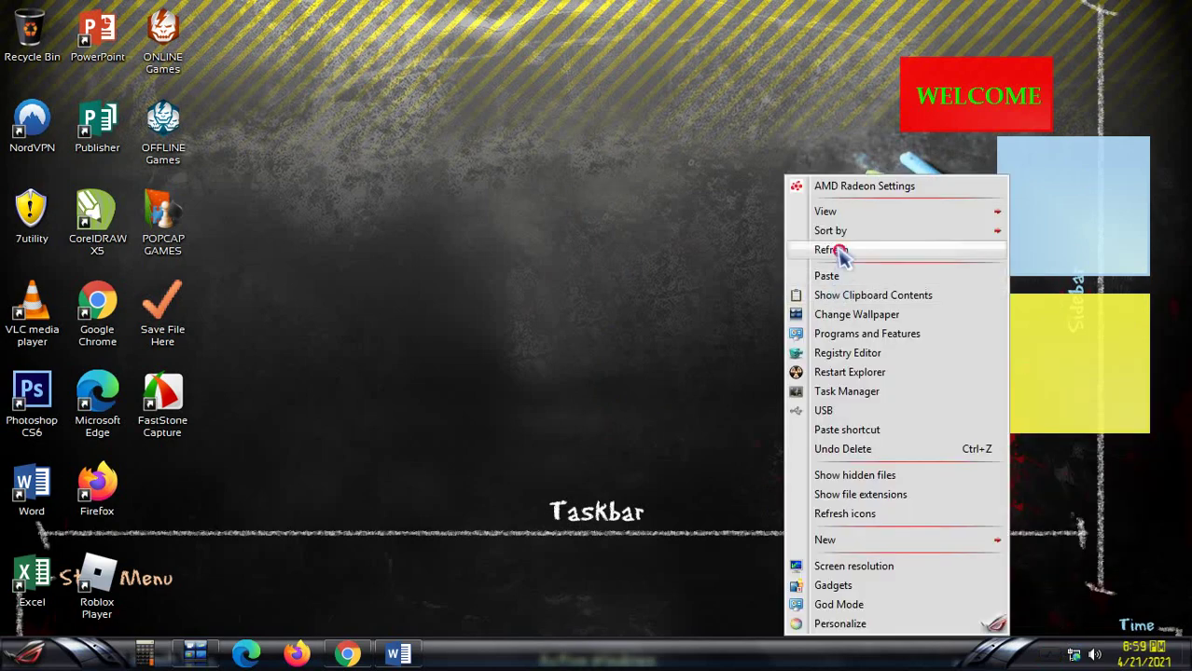
left_click(804, 247)
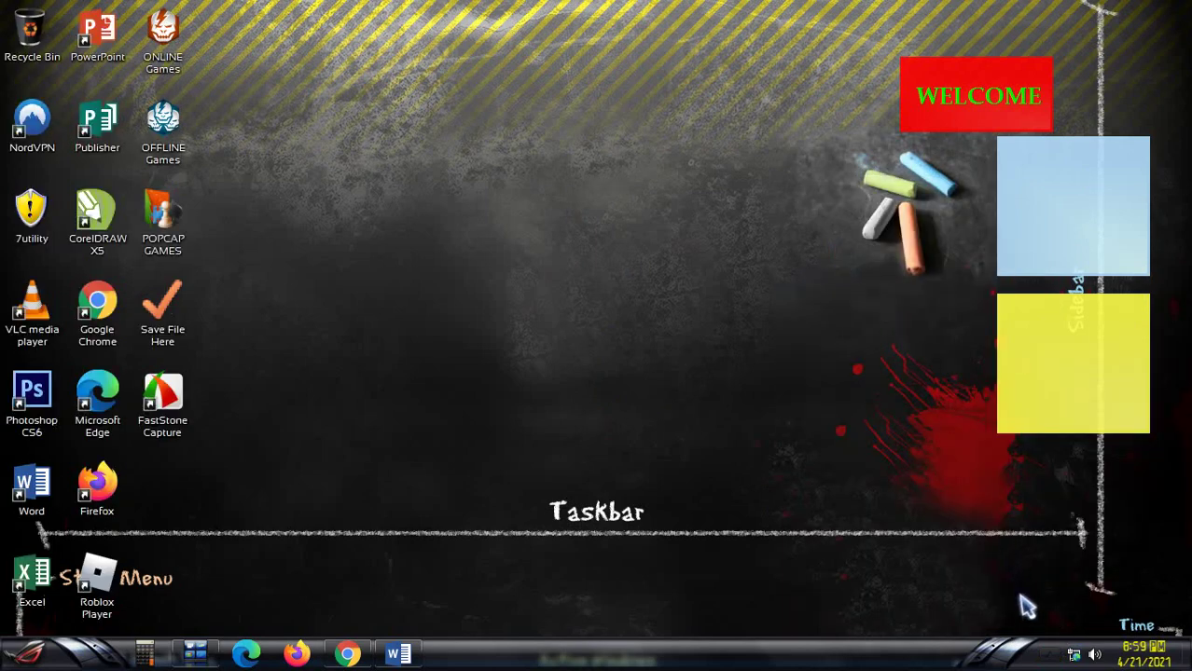
- Open the Notes Browser and look through its advanced, view and edit commands
left_click(1050, 657)
right_click(1022, 563)
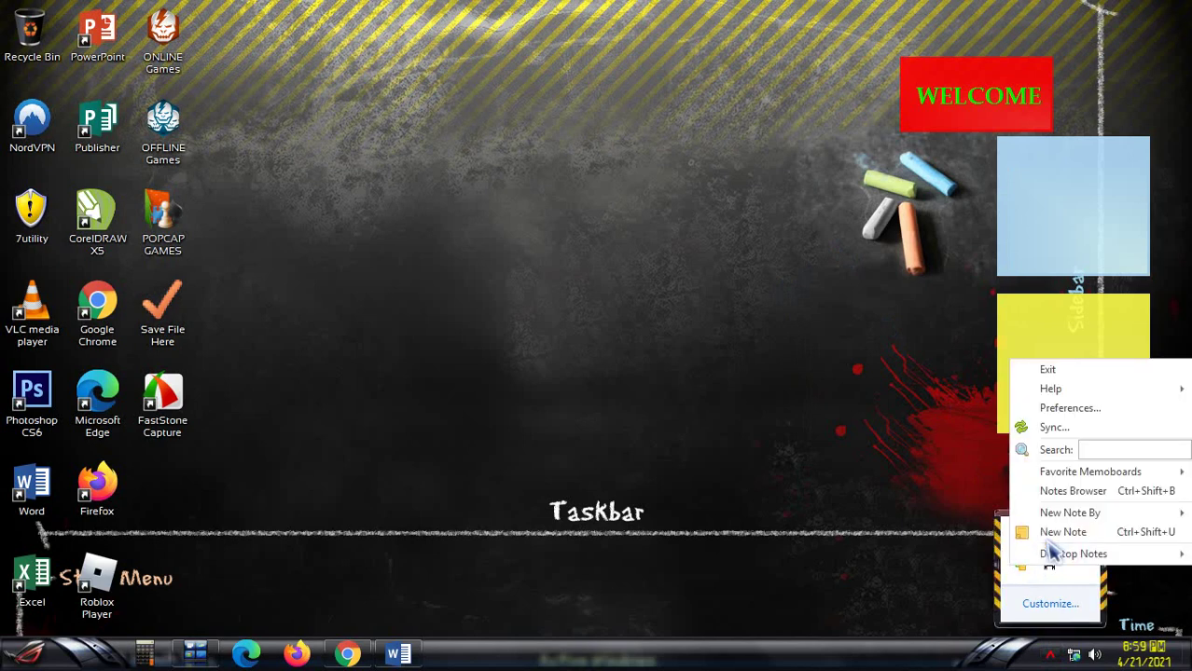
mouse_move(1084, 507)
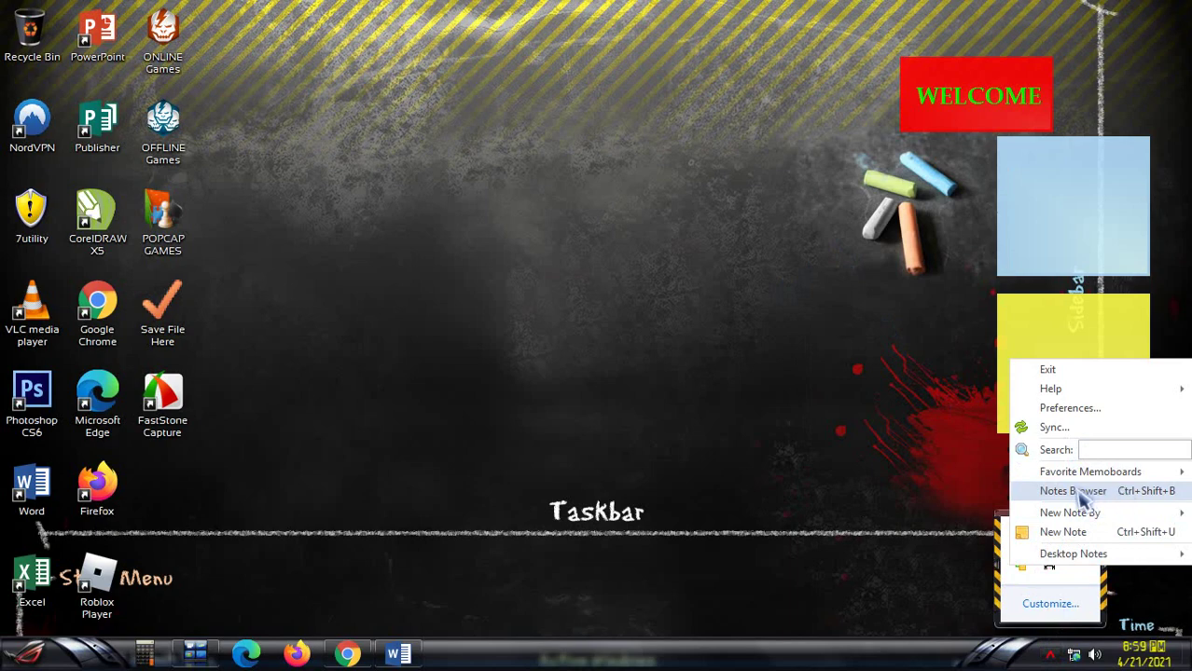
left_click(1084, 502)
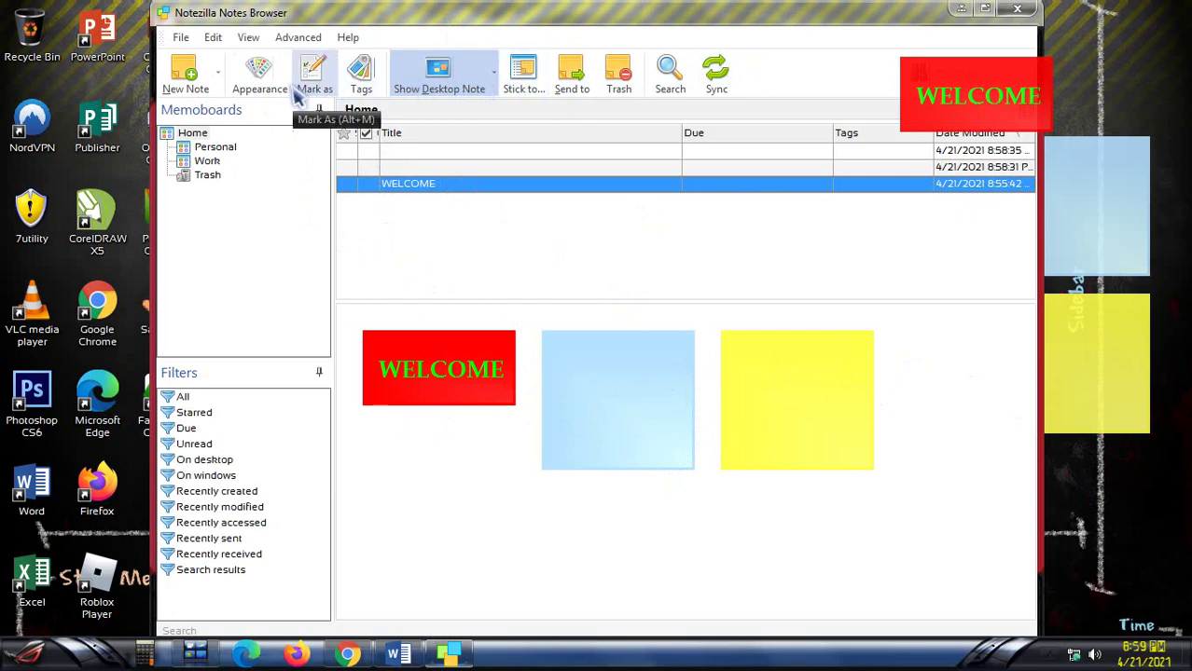
left_click(311, 39)
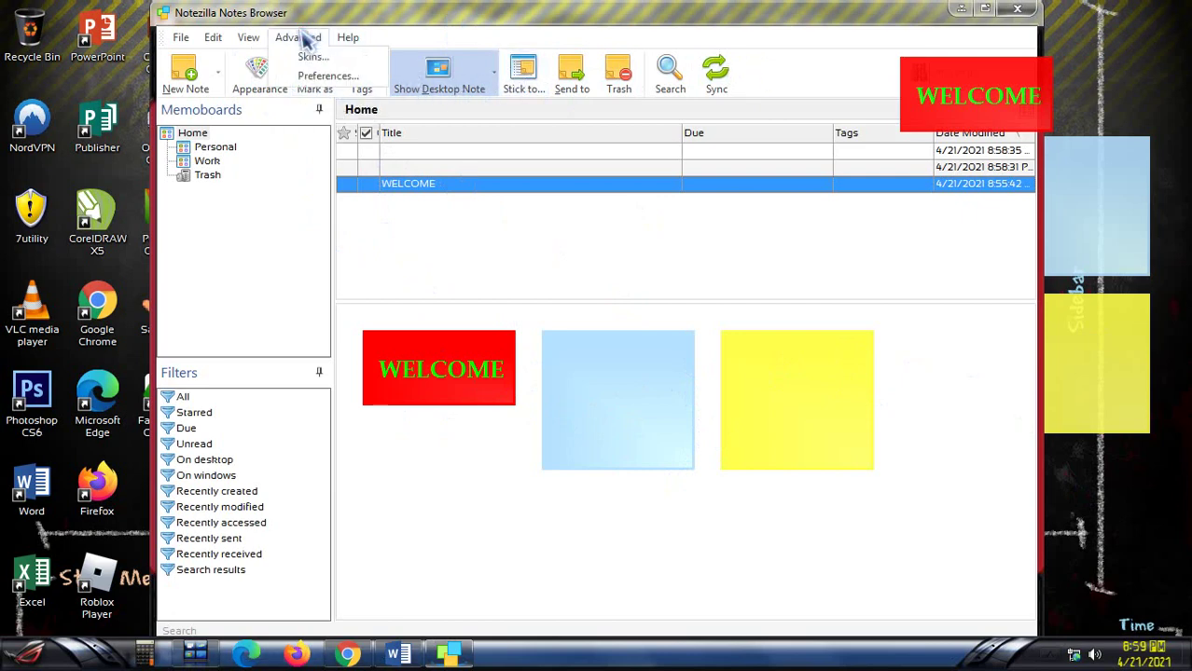
mouse_move(248, 40)
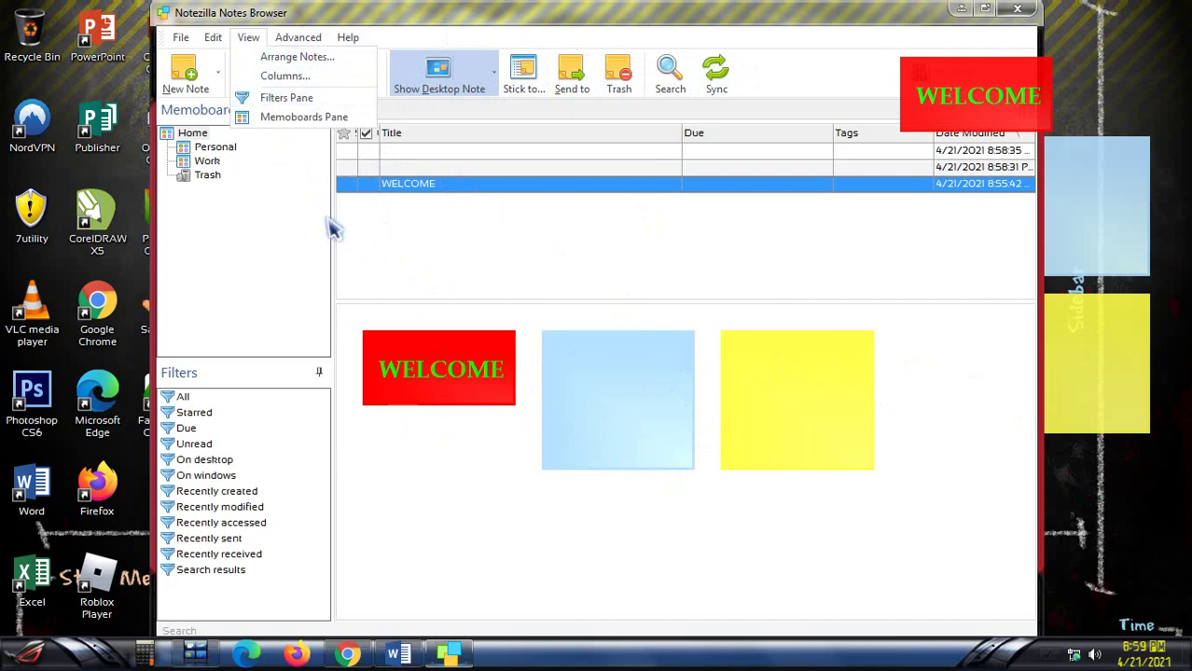
left_click(214, 41)
left_click(217, 42)
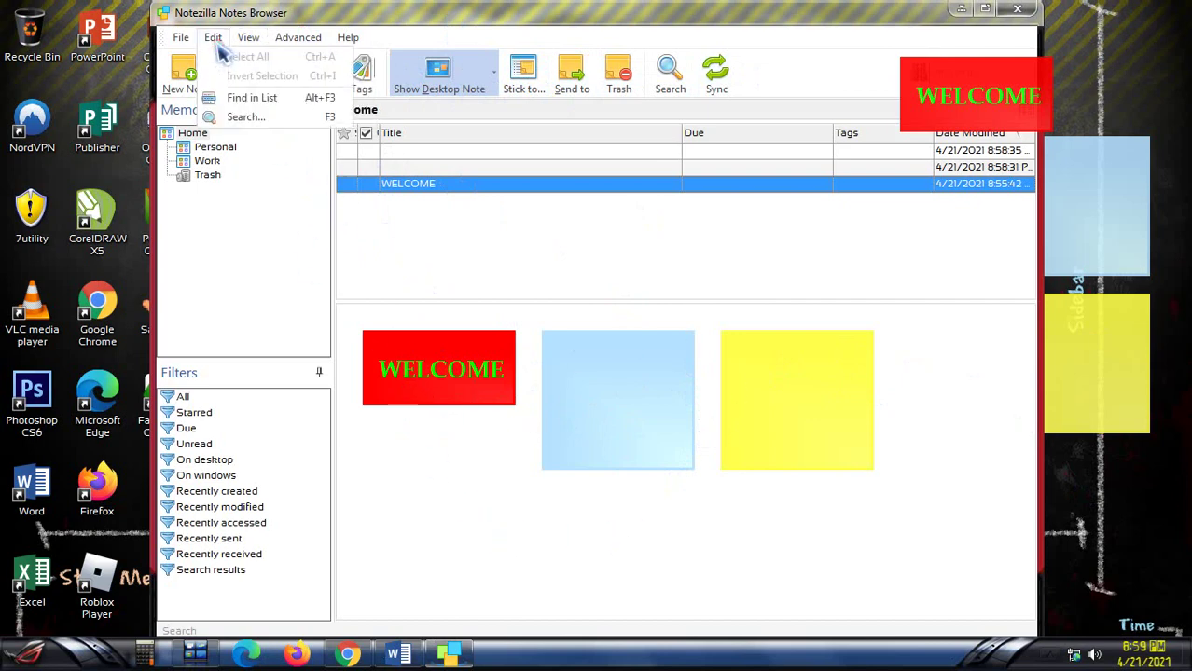
- Review the file commands and the Backup & Restore options, cancel without backing up, and close the Notes Browser
left_click(183, 41)
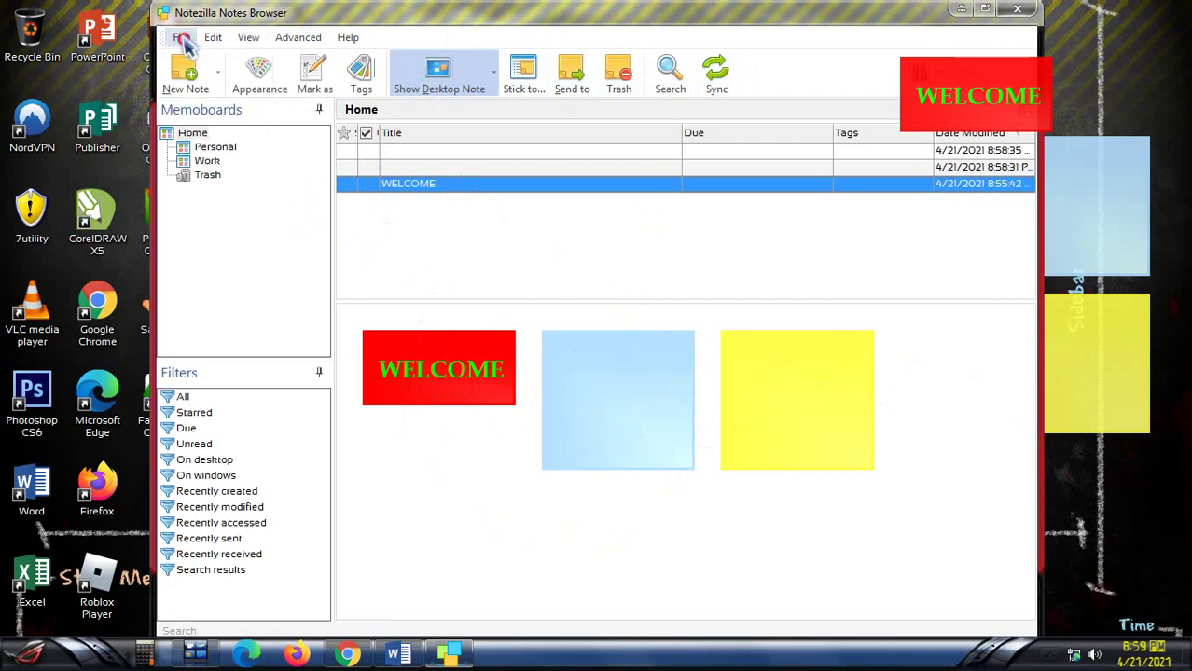
left_click(181, 41)
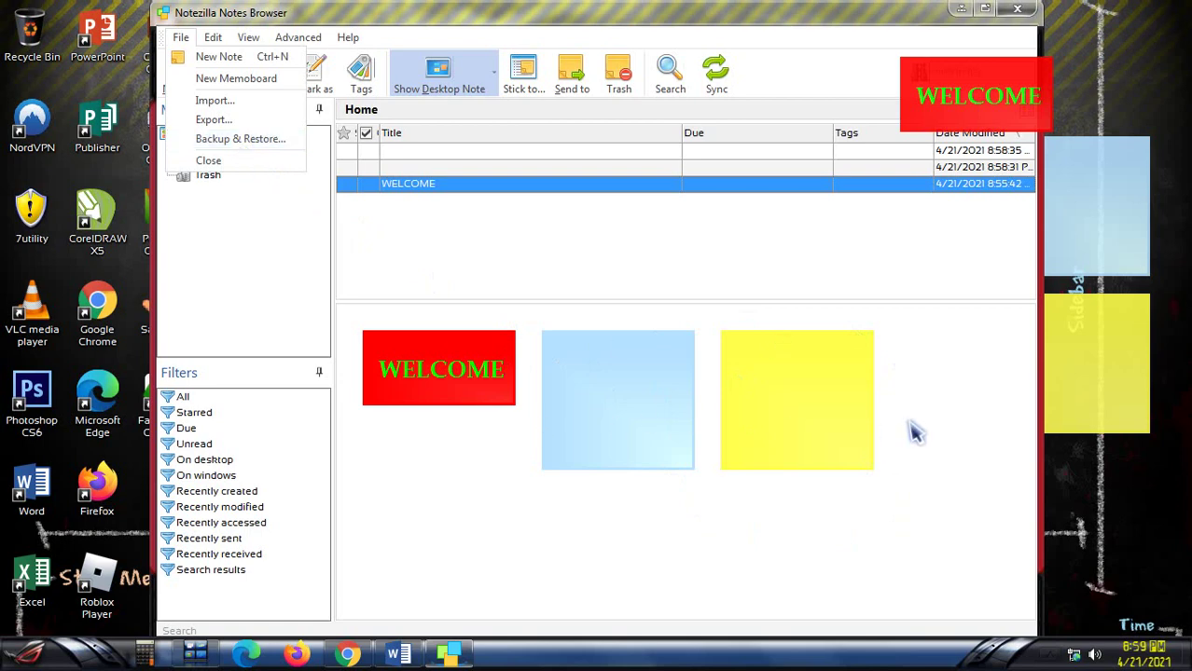
left_click(266, 140)
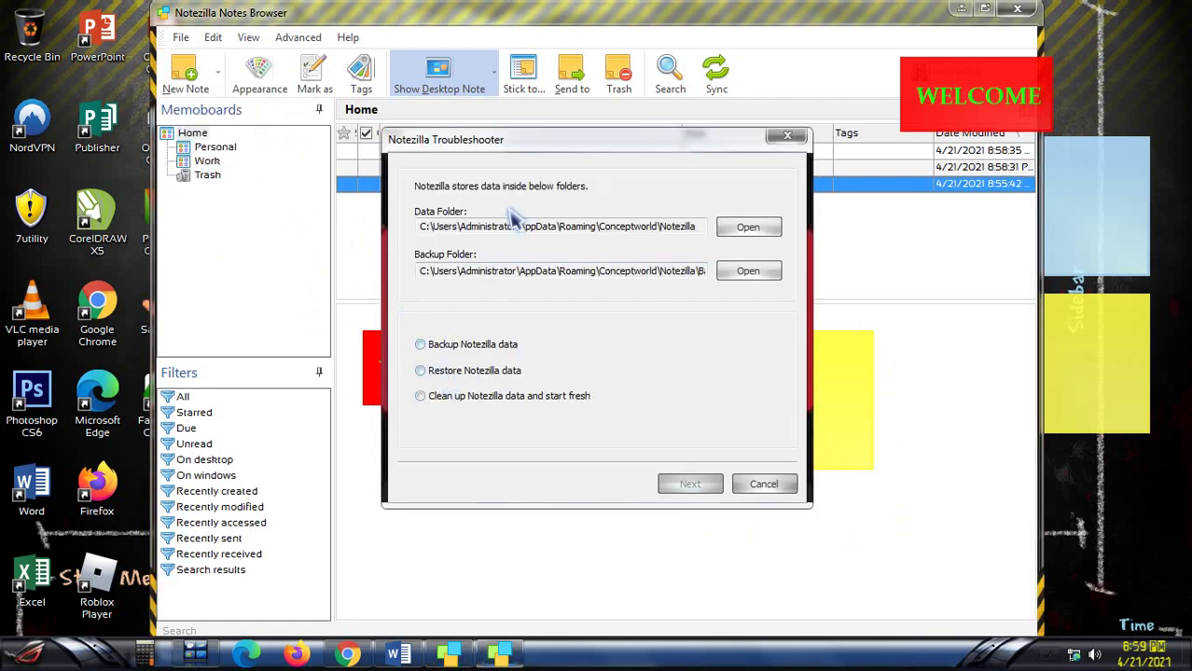
left_click(765, 485)
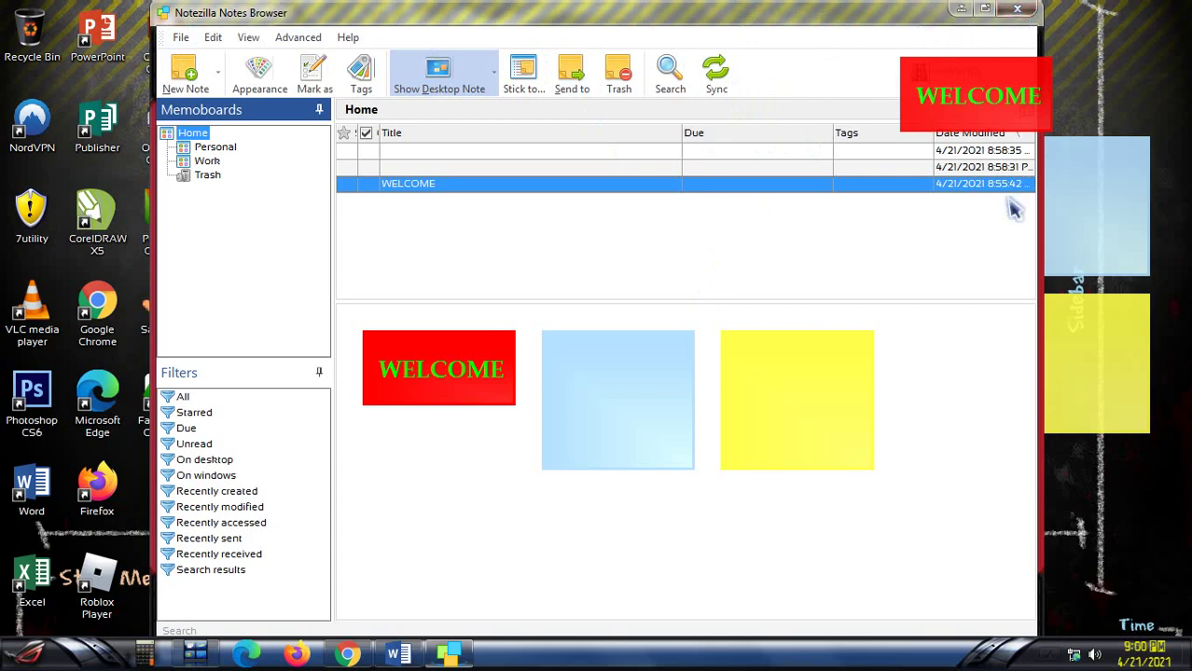
left_click(1017, 11)
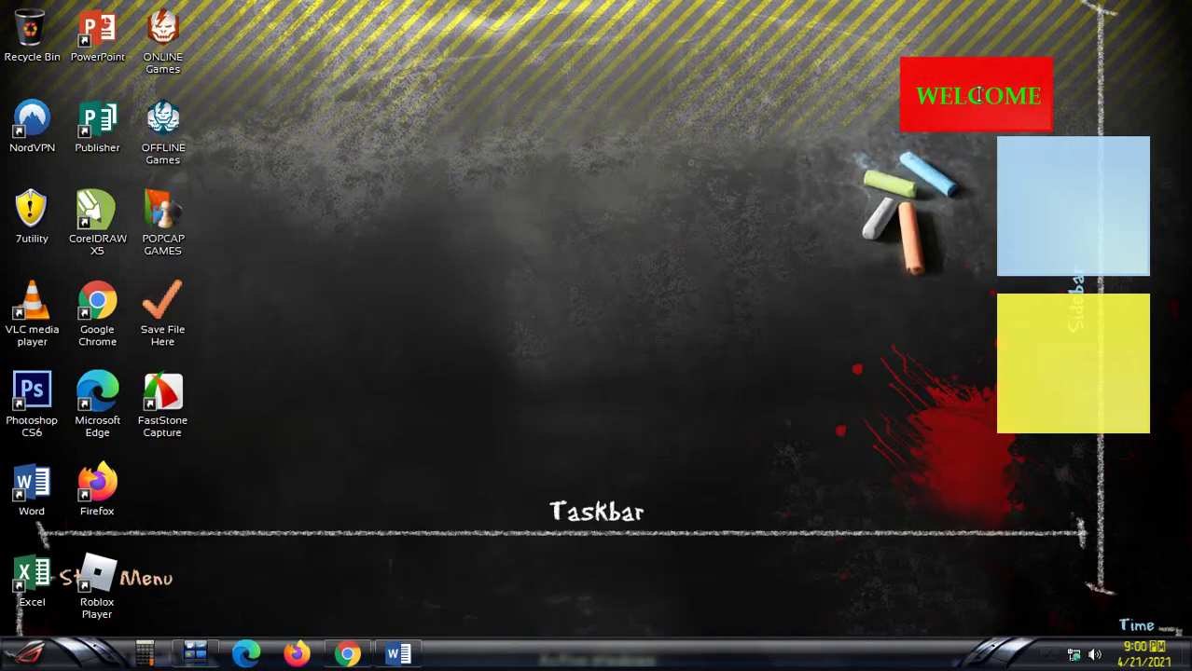
- Move the WELCOME note away from the two blank notes to the upper middle of the desktop
left_click_drag(962, 70, 523, 115)
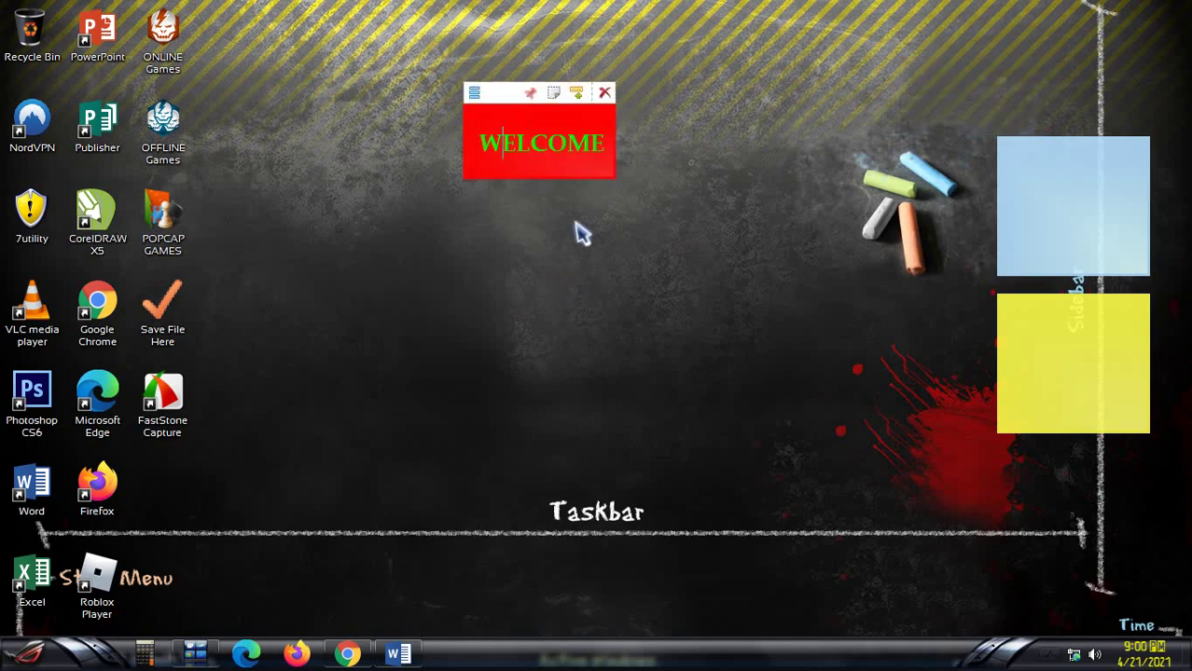